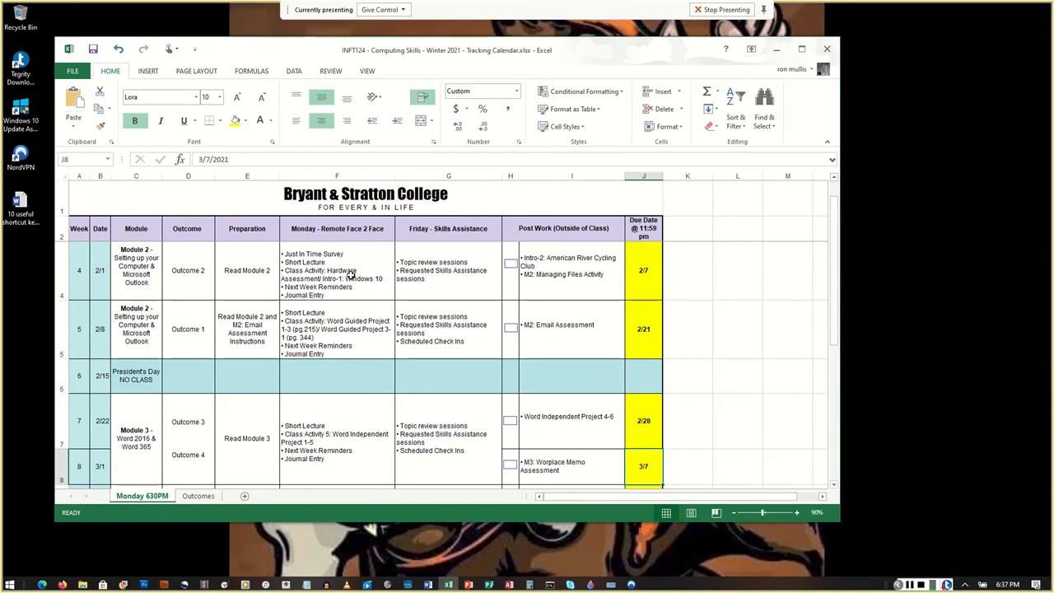
# Review the Week 4 and Week 5 Monday activities and post work in the course tracking calendar.
pyautogui.click(365, 271)
pyautogui.click(552, 278)
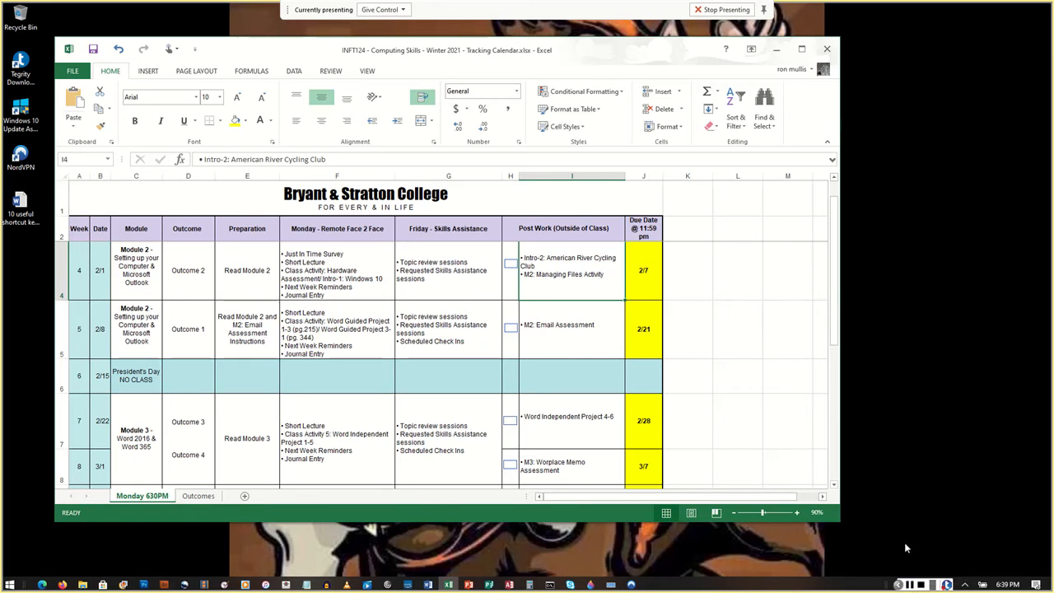
pyautogui.click(910, 584)
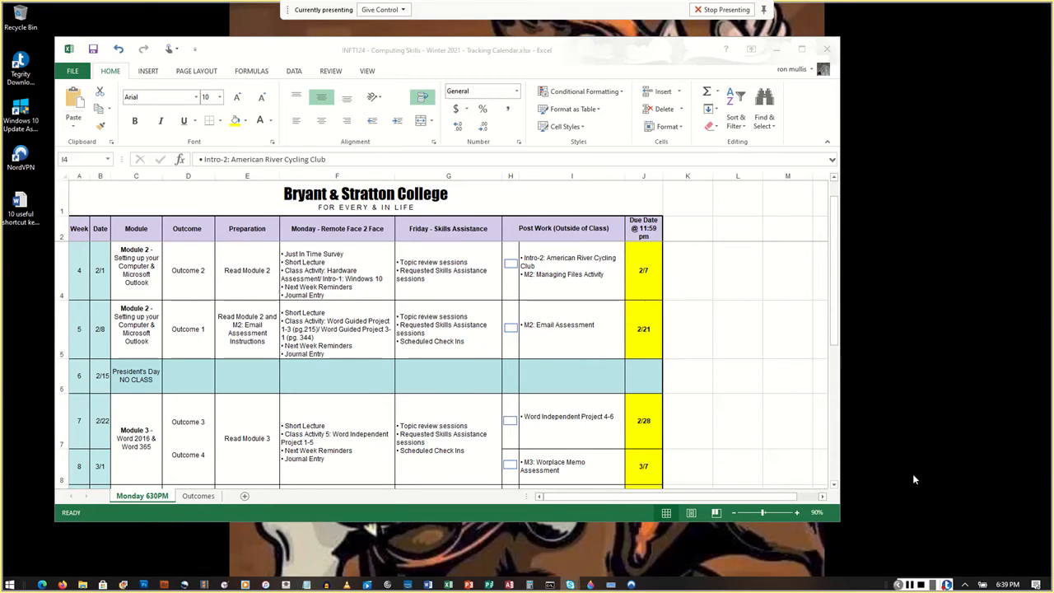
pyautogui.click(342, 320)
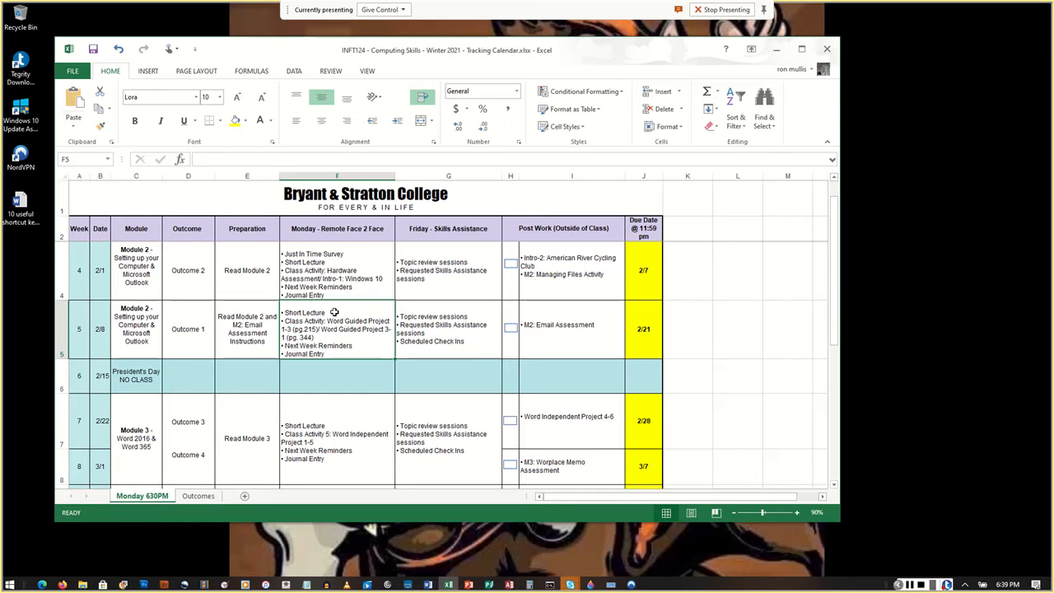
pyautogui.click(579, 341)
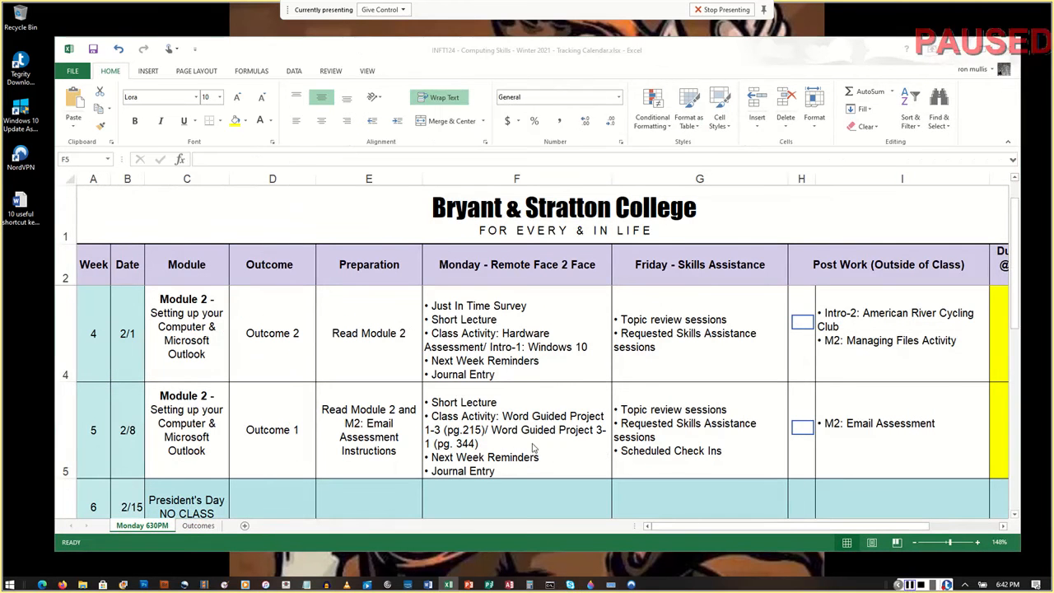
# Remove "/ Word Guided Project 3-1 (pg. 344)" from the Week 5 Monday class activity, keeping Word Guided Project 1-3 (pg.215).
pyautogui.doubleClick(499, 439)
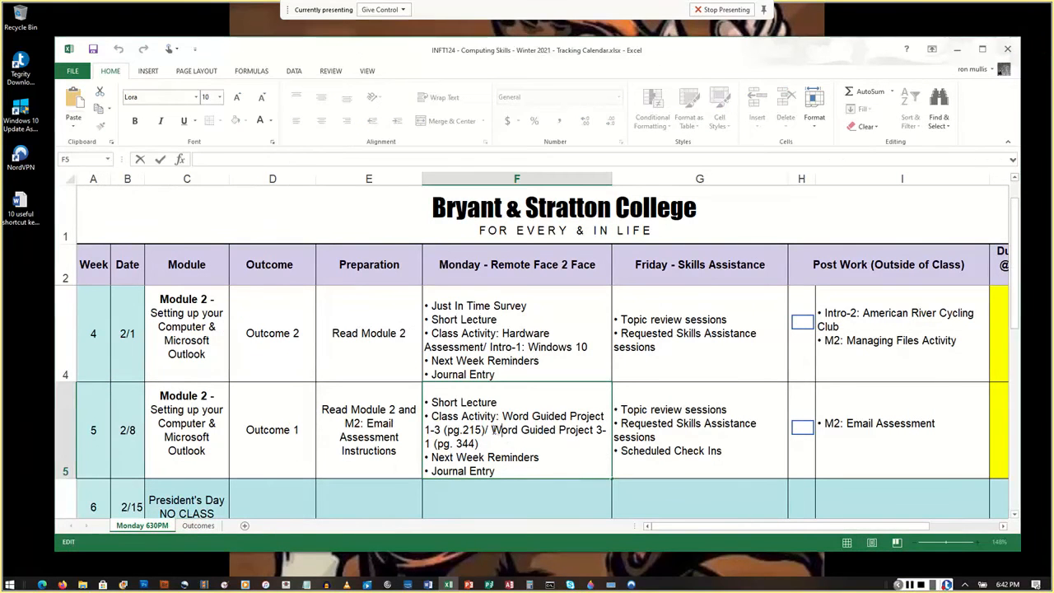
pyautogui.moveTo(492, 430); pyautogui.dragTo(479, 444)
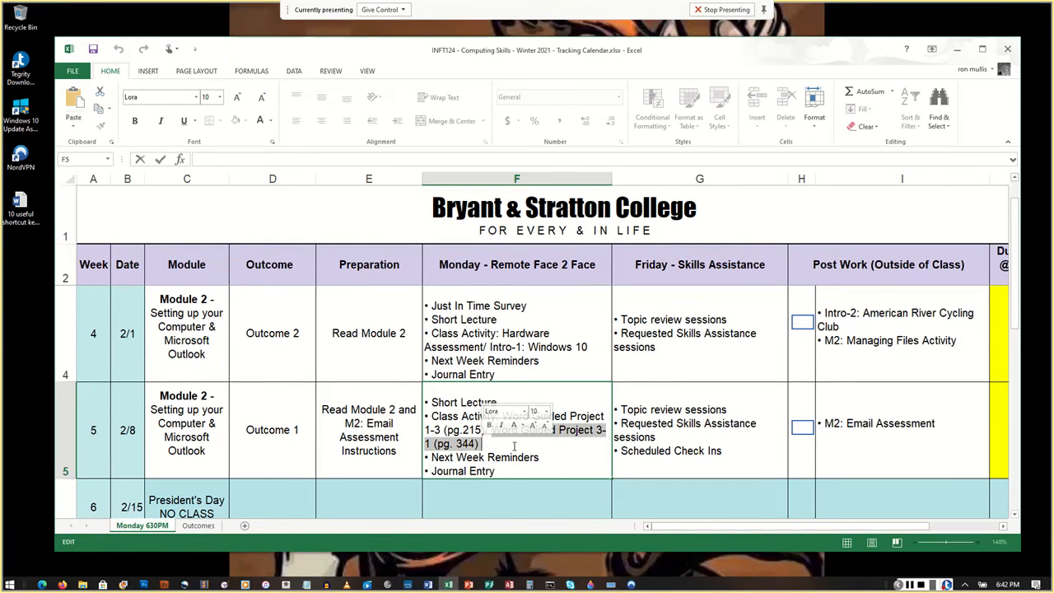
pyautogui.press('BackSpace')
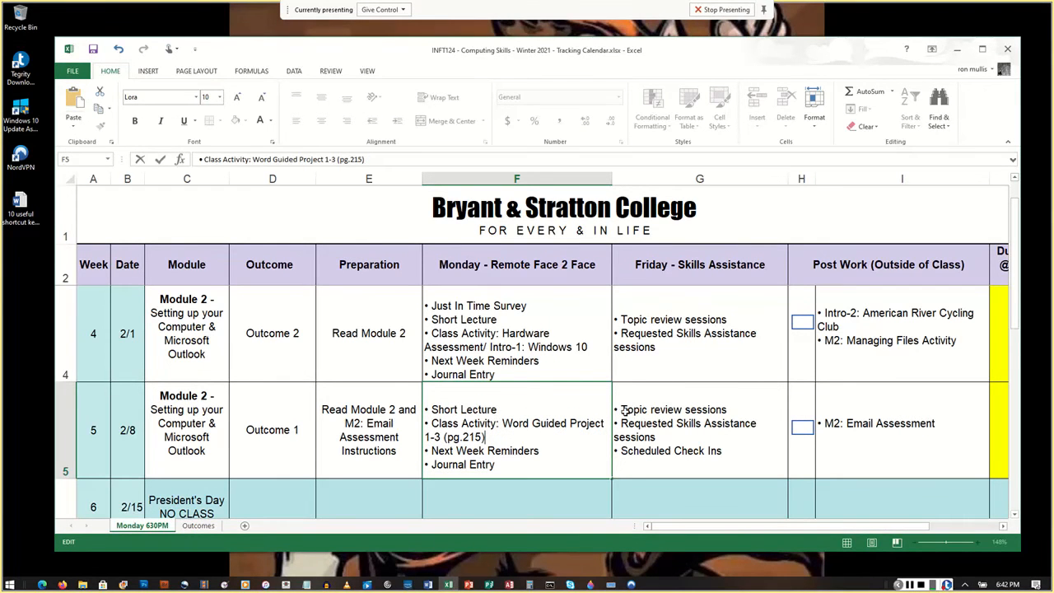
# Append "/ Word Guided Project 3-1 (pg. 344)" to the Week 7 Monday class activity and save the workbook.
pyautogui.click(1014, 515)
pyautogui.click(1015, 515)
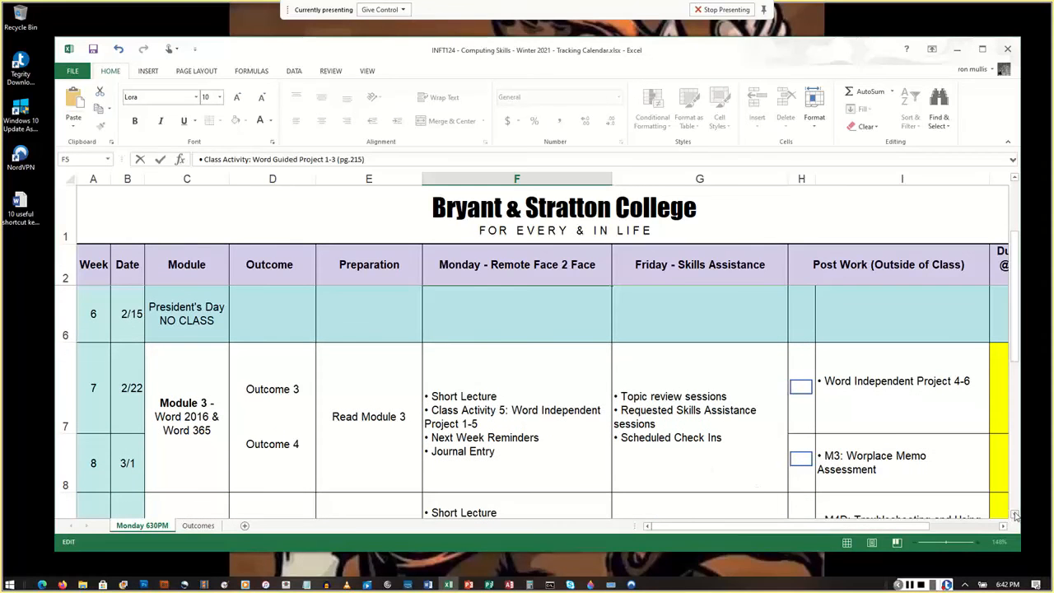
pyautogui.click(500, 423)
pyautogui.doubleClick(501, 423)
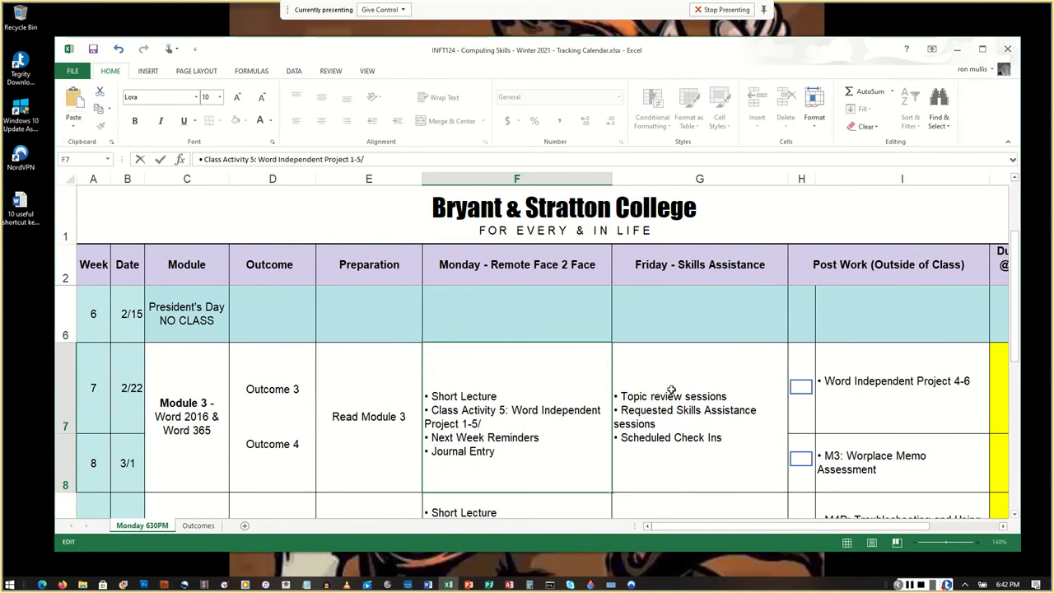
pyautogui.write('/ Word Guided Project 3-1 (pg. 344)')
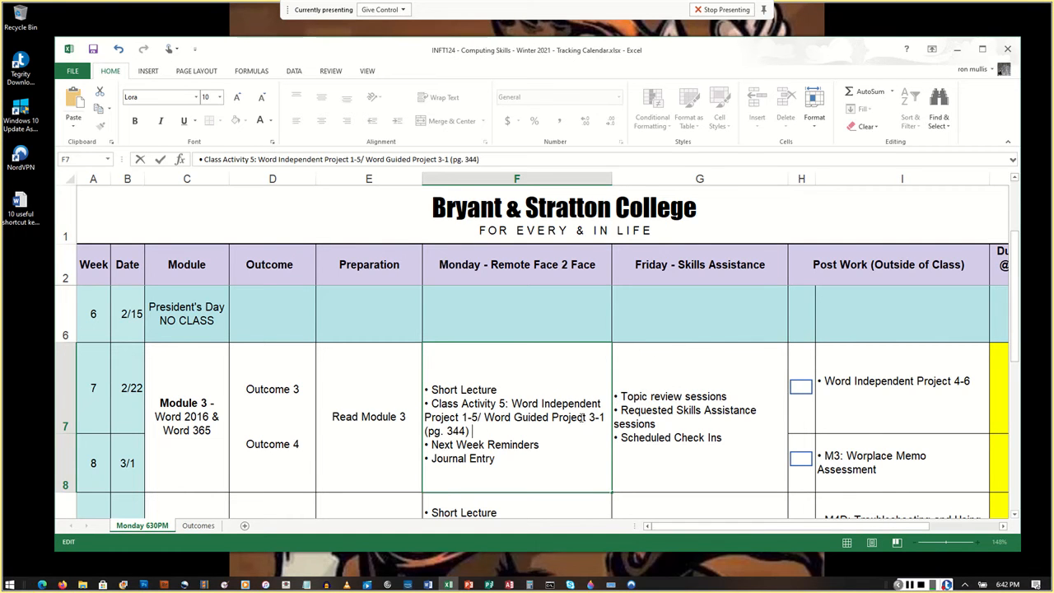
pyautogui.click(486, 417)
pyautogui.click(94, 49)
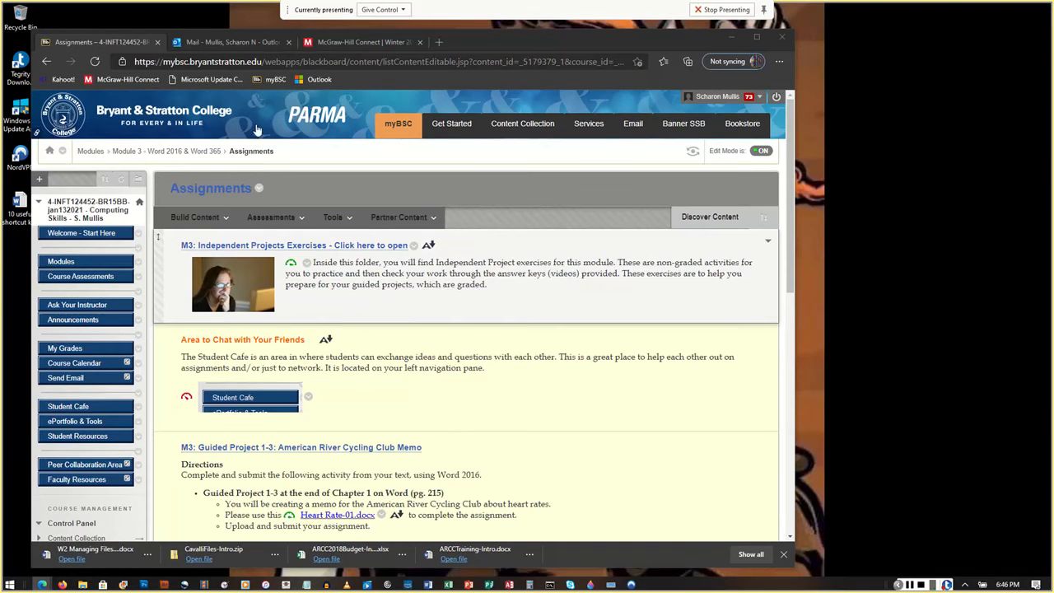
# In the browser's course site, go from Modules to Module 3 - Word 2016 & Word 365 and open its Assignments folder.
pyautogui.click(102, 154)
pyautogui.click(102, 153)
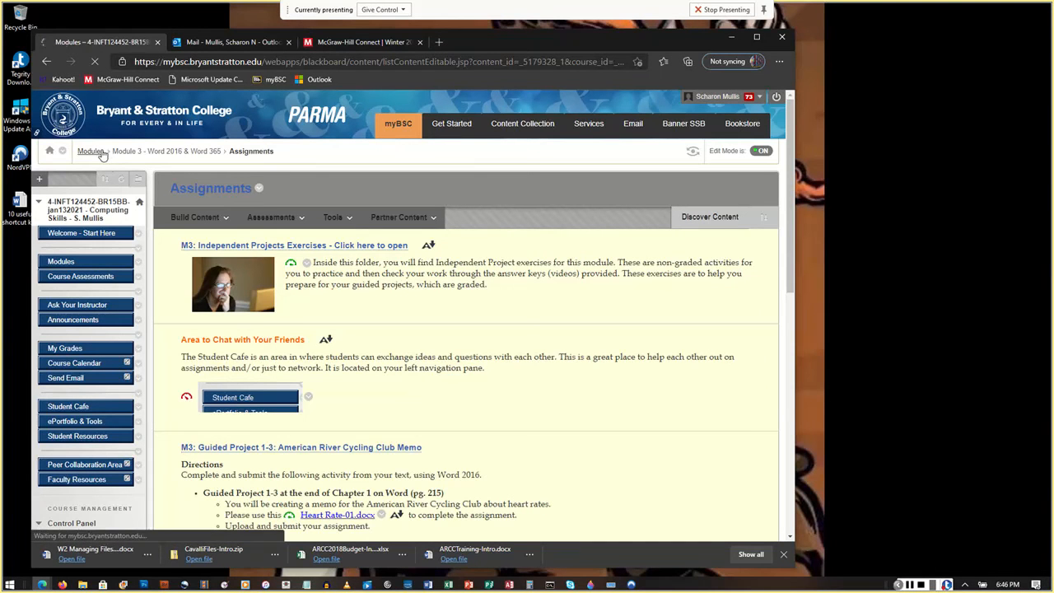
pyautogui.scroll(-1, 336, 431)
pyautogui.scroll(-1, 336, 431)
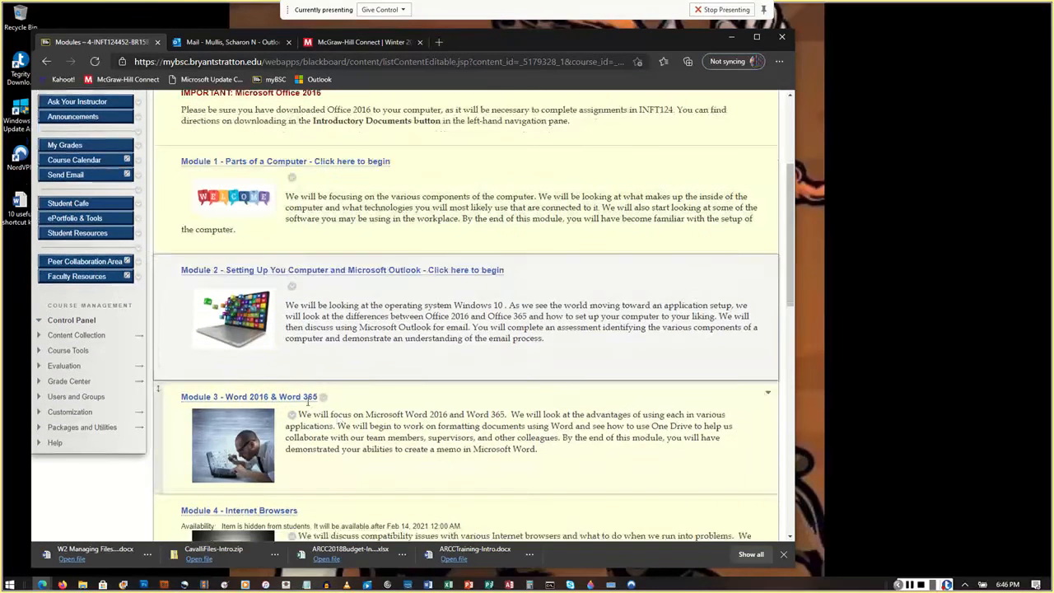
pyautogui.click(278, 399)
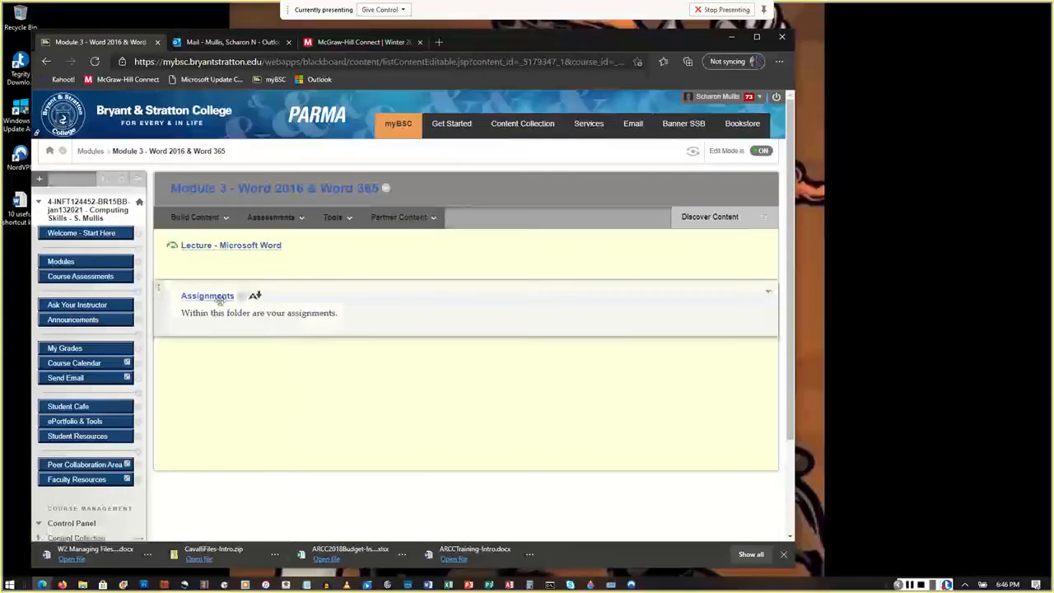
pyautogui.click(214, 298)
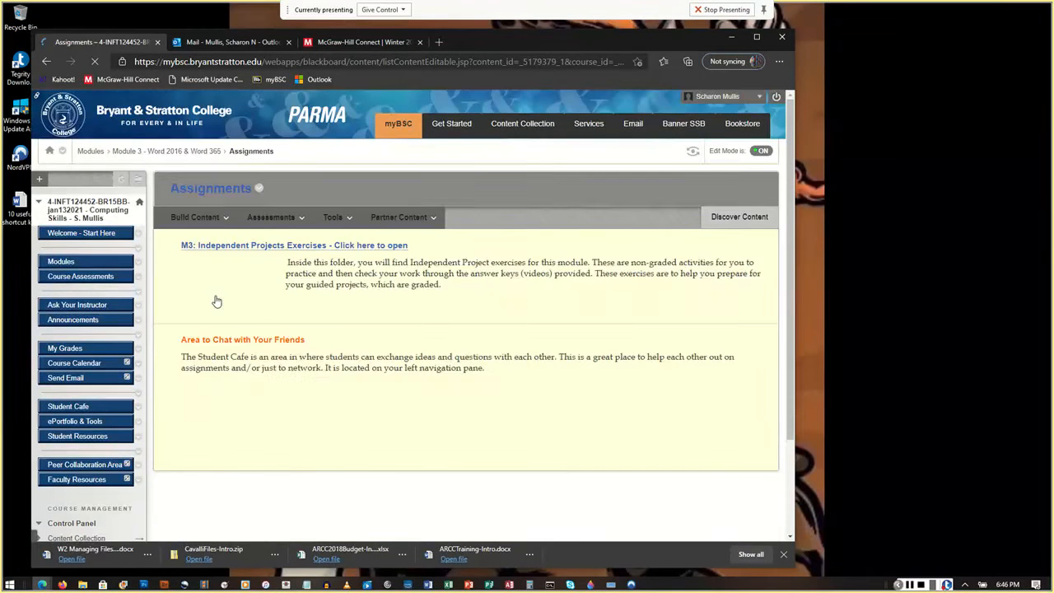
pyautogui.scroll(-2, 382, 377)
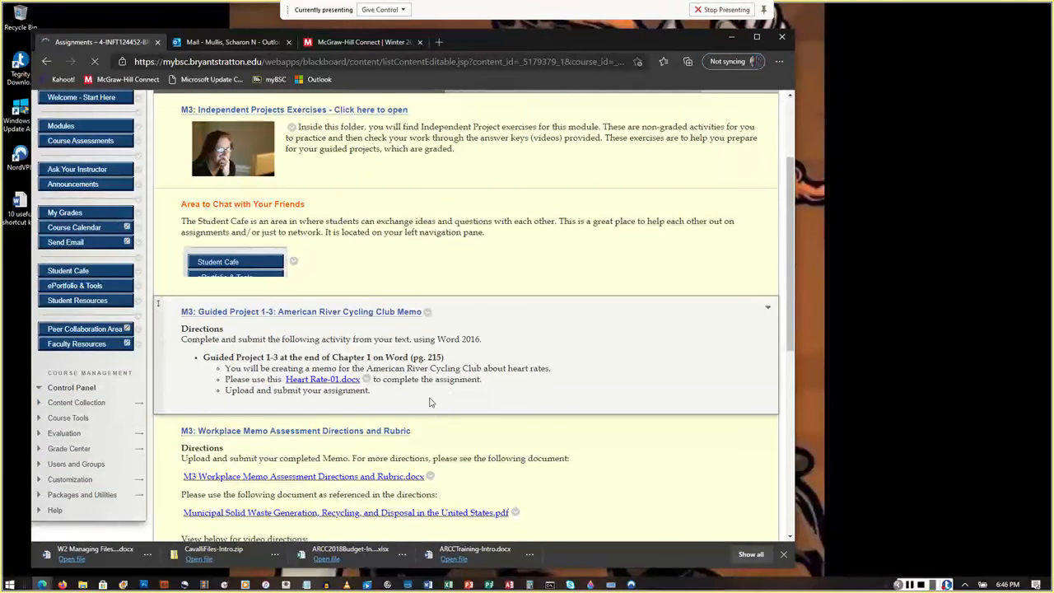
# Highlight the Guided Project 1-3 directions, download the linked Heart Rate-01.docx file, and close the mail tab.
pyautogui.moveTo(405, 393); pyautogui.dragTo(216, 349)
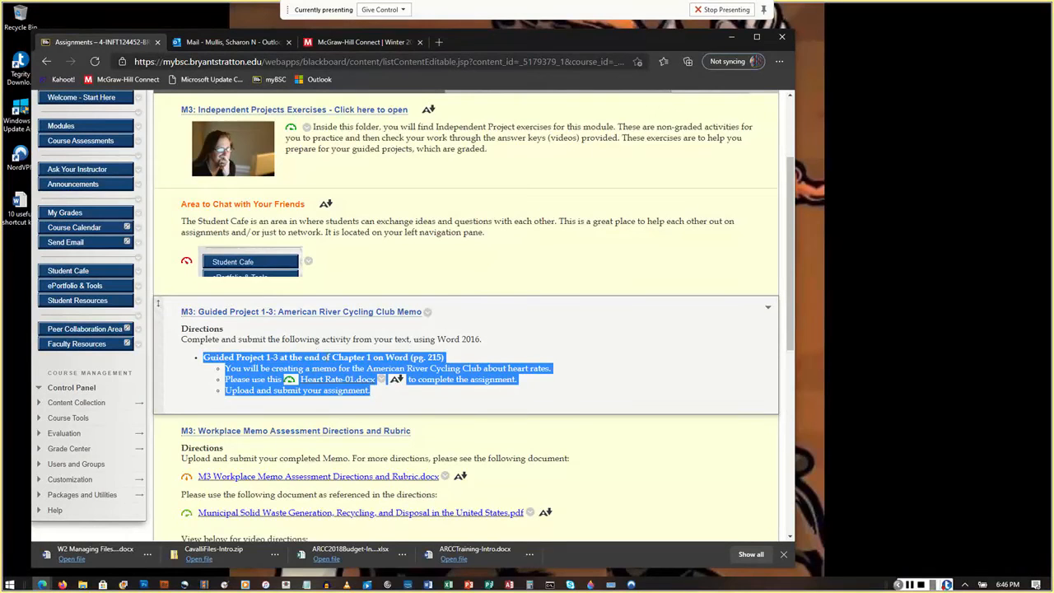
pyautogui.click(327, 382)
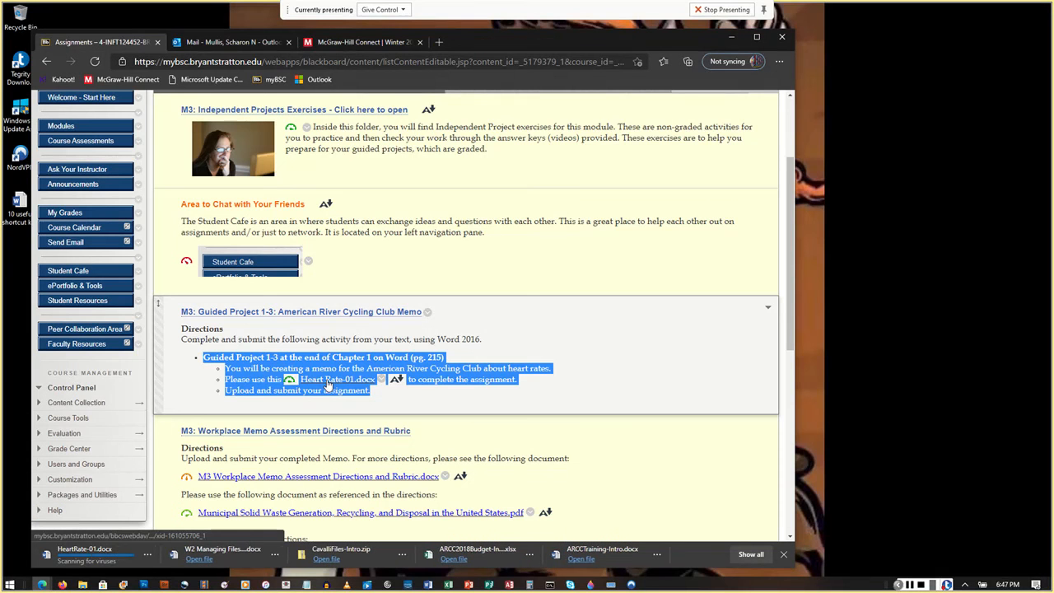
pyautogui.click(289, 42)
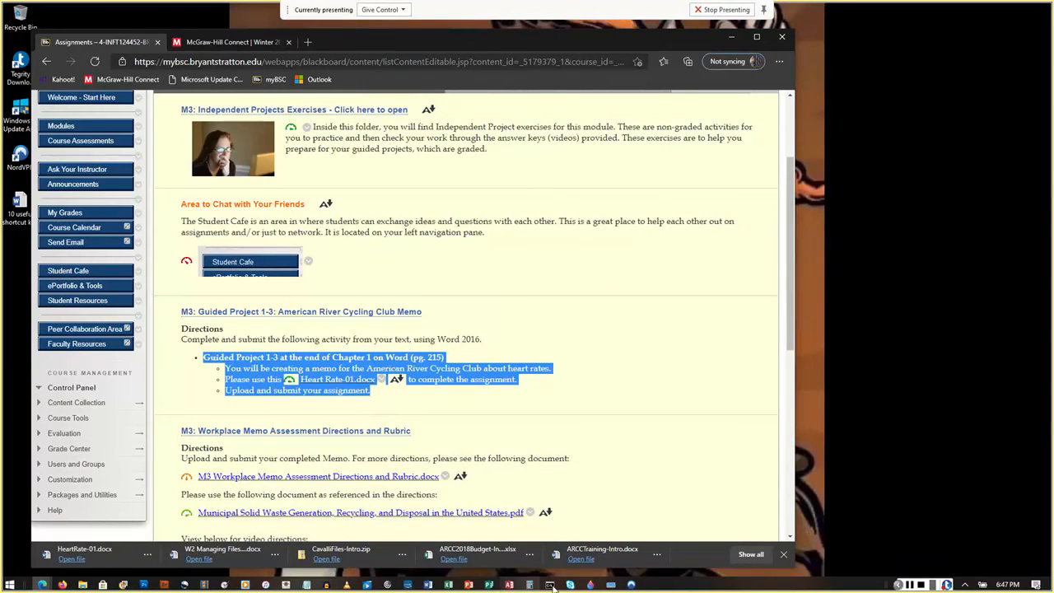
# Show the downloaded HeartRate-01.docx in its Downloads folder.
pyautogui.click(148, 555)
pyautogui.click(199, 459)
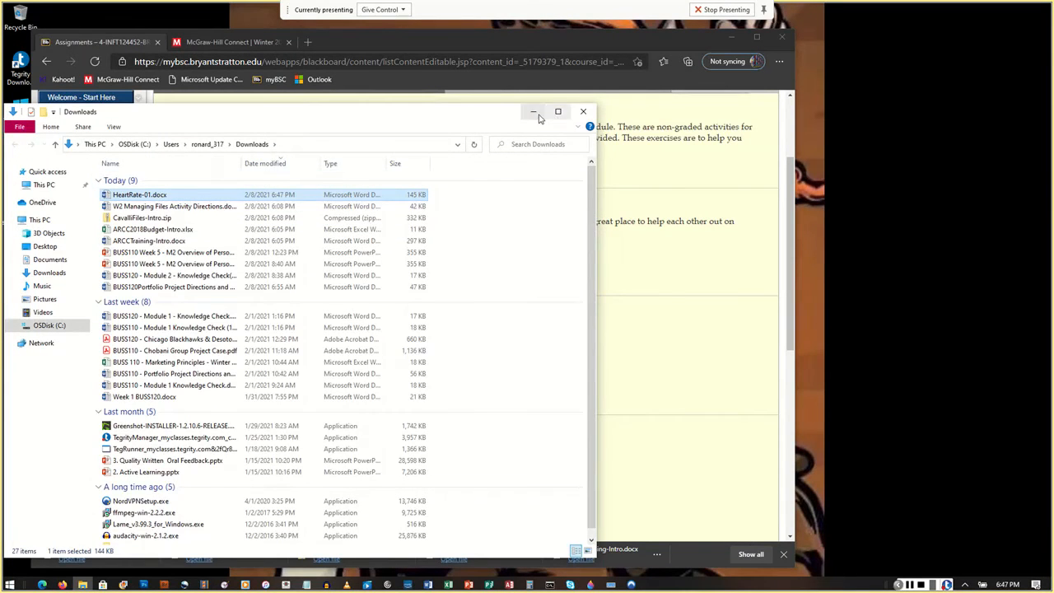
pyautogui.click(533, 112)
pyautogui.click(909, 583)
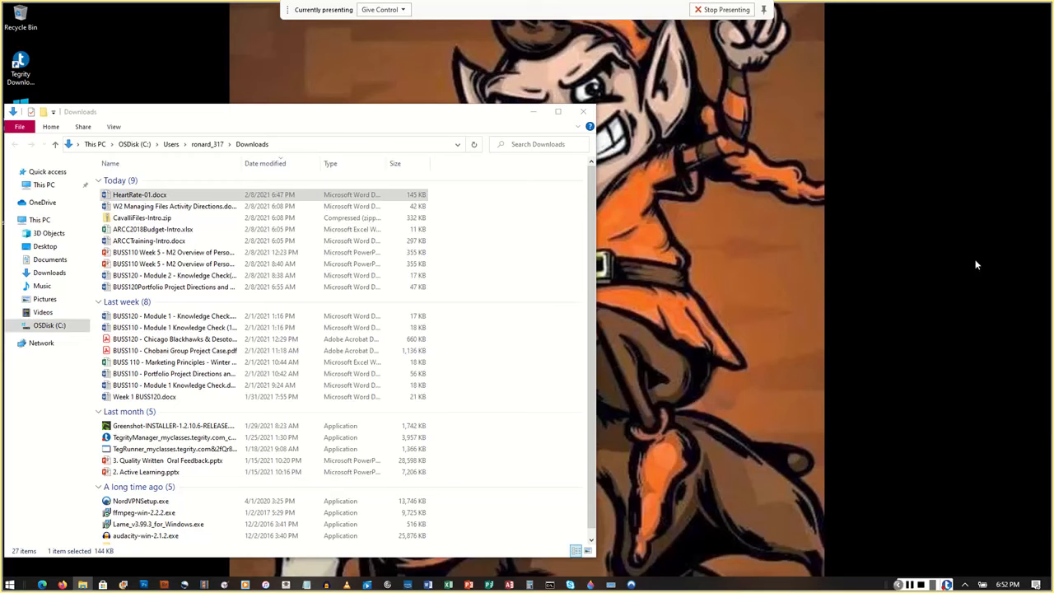
# Open HeartRate-01.docx from Downloads in Word with editing enabled, and minimize the Downloads window.
pyautogui.doubleClick(170, 196)
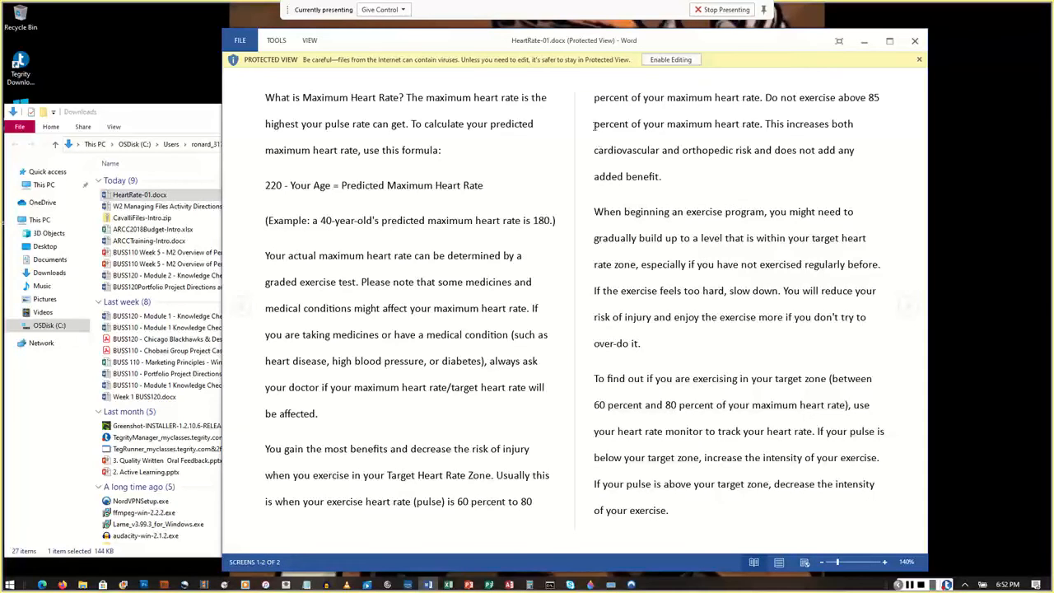
pyautogui.click(667, 60)
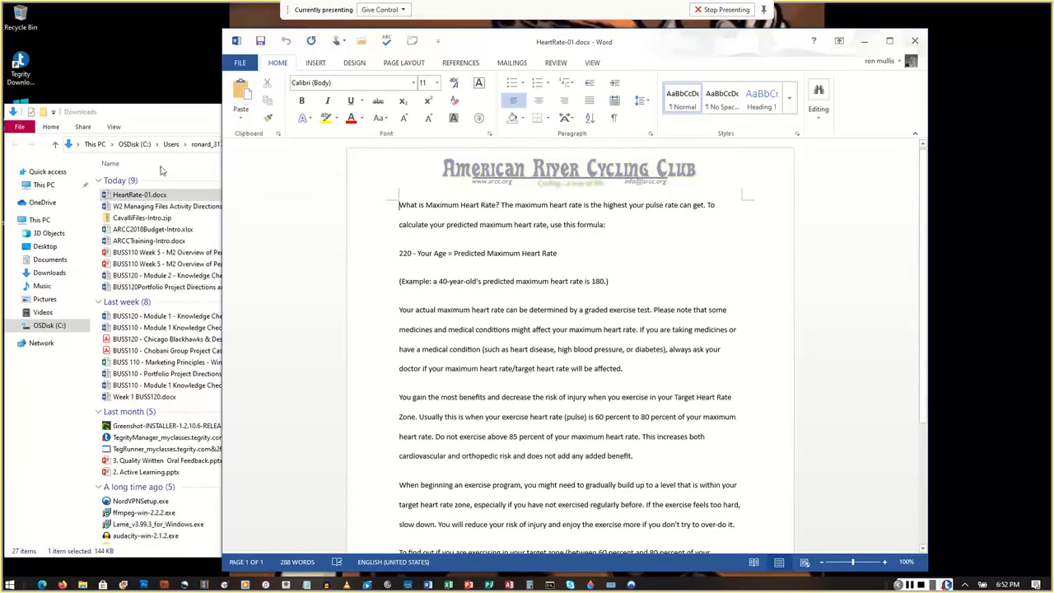
pyautogui.click(163, 169)
pyautogui.click(533, 112)
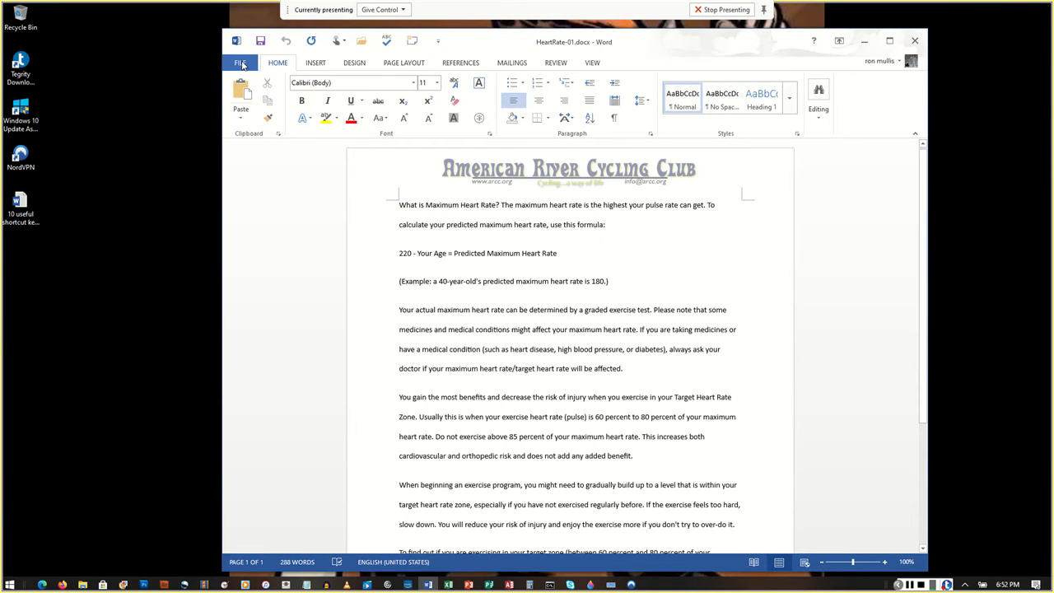
# Look through Word's list of recent documents available for opening.
pyautogui.click(241, 63)
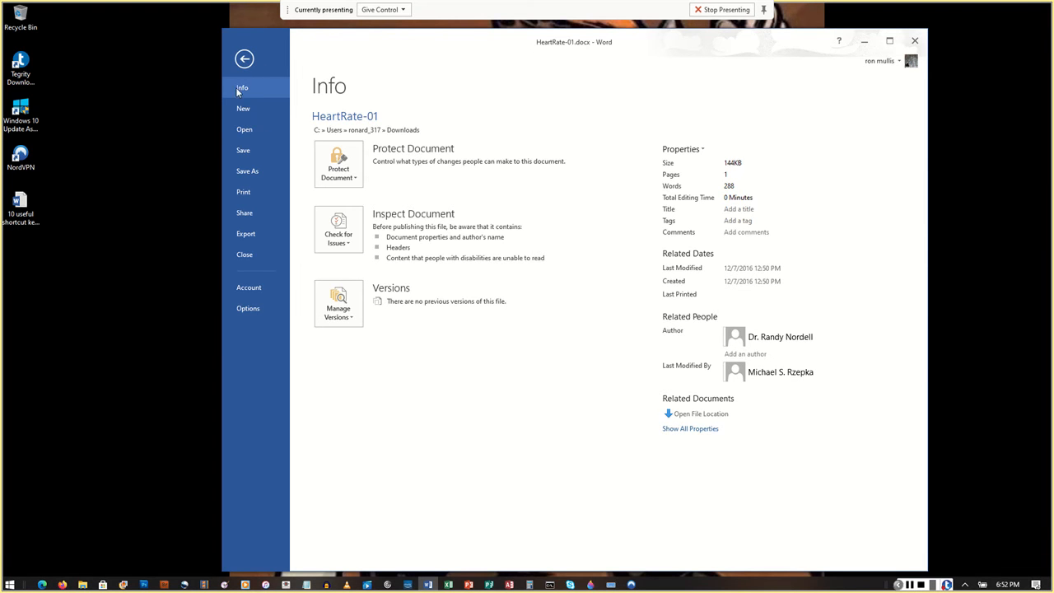
pyautogui.click(251, 138)
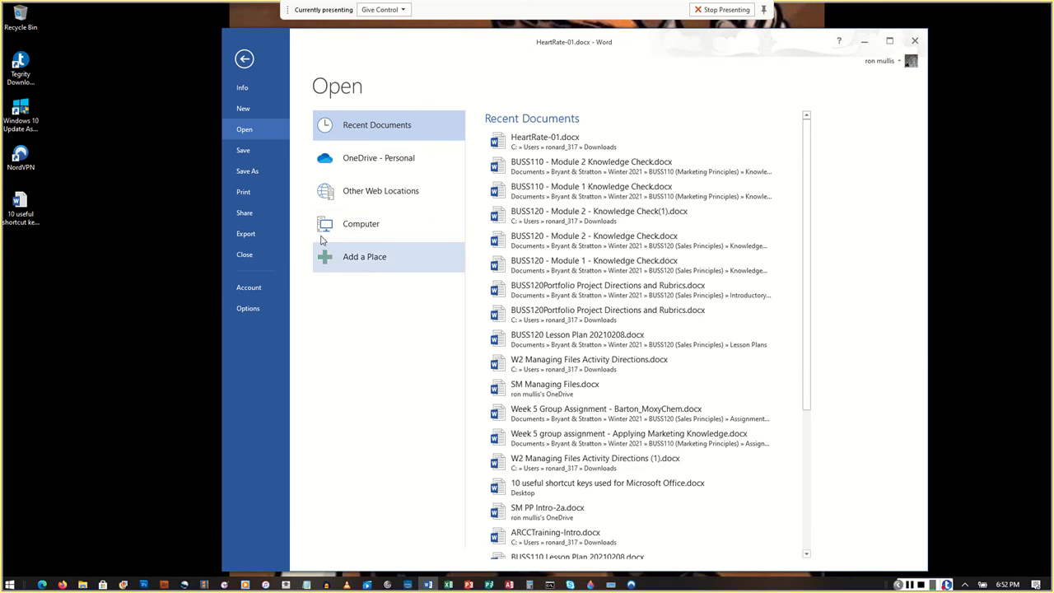
pyautogui.scroll(-3, 772, 344)
pyautogui.scroll(-1, 772, 344)
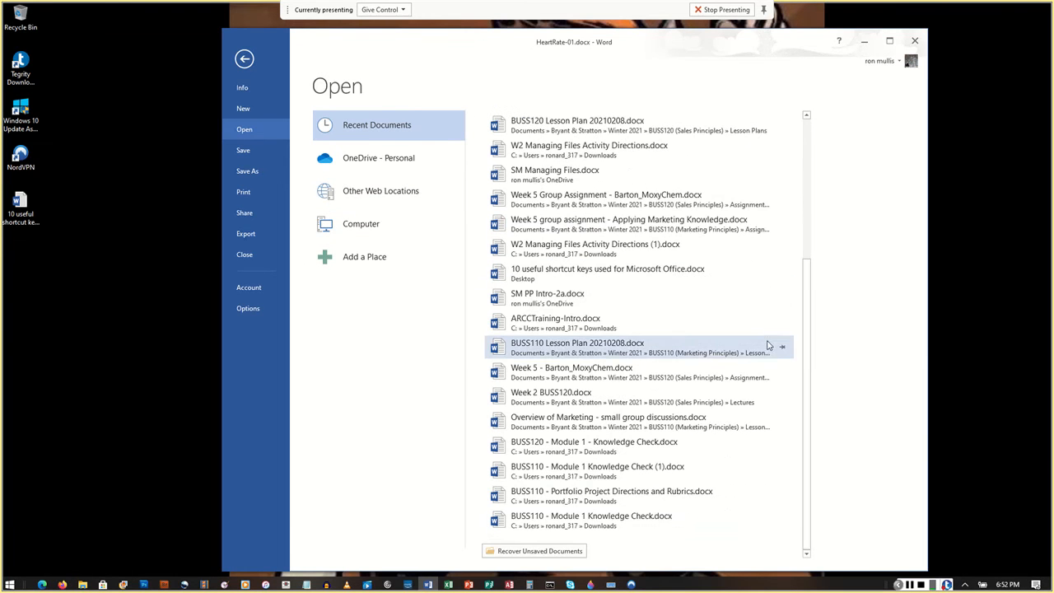
pyautogui.scroll(4, 774, 393)
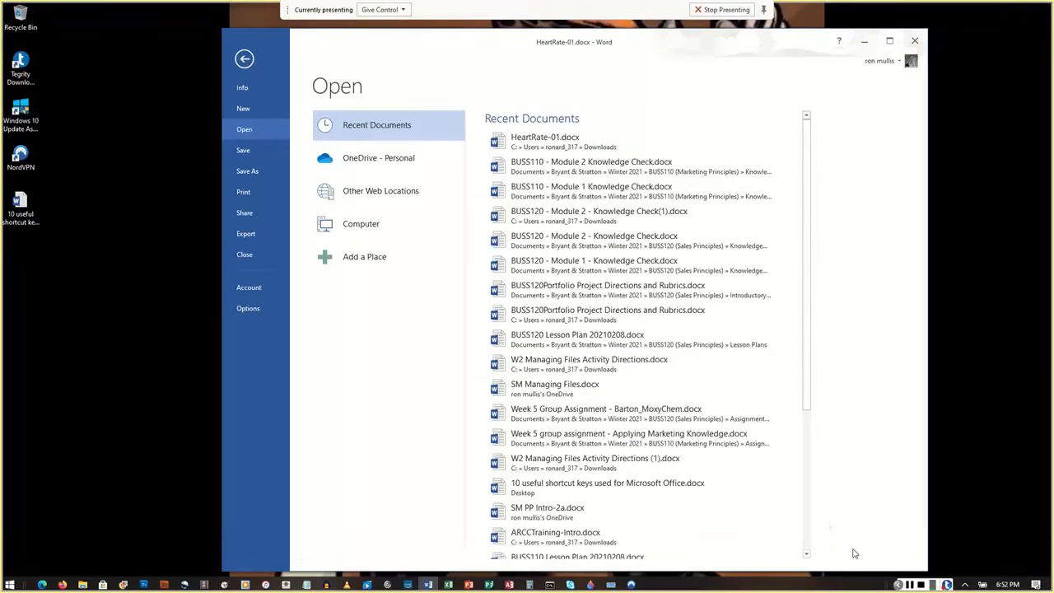
# Browse the computer's Downloads folder for HeartRate-01.docx, then cancel and return to the open document.
pyautogui.click(361, 223)
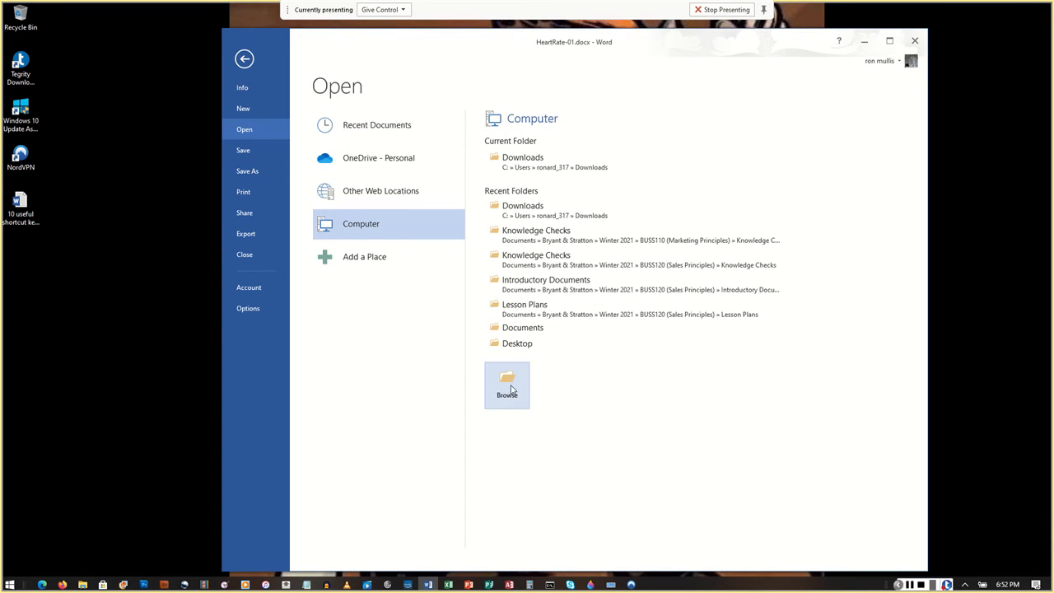
pyautogui.click(508, 389)
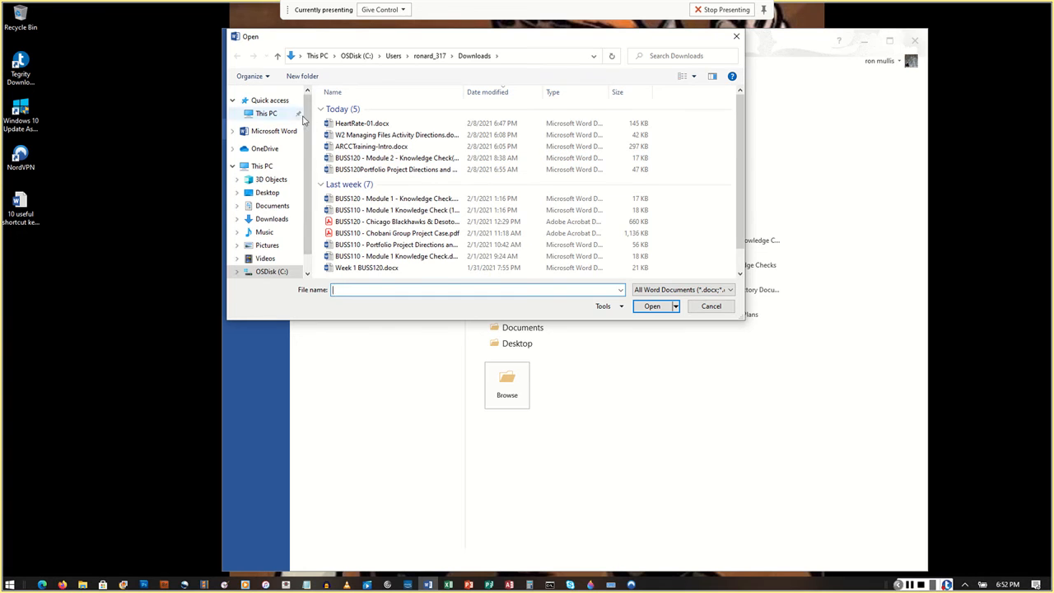
pyautogui.click(361, 124)
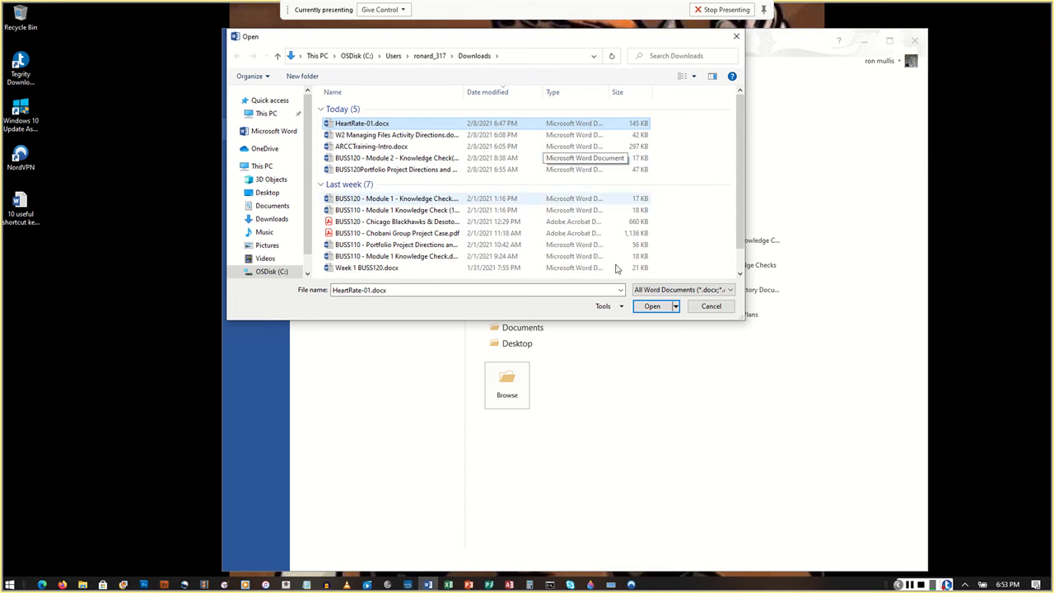
pyautogui.click(718, 310)
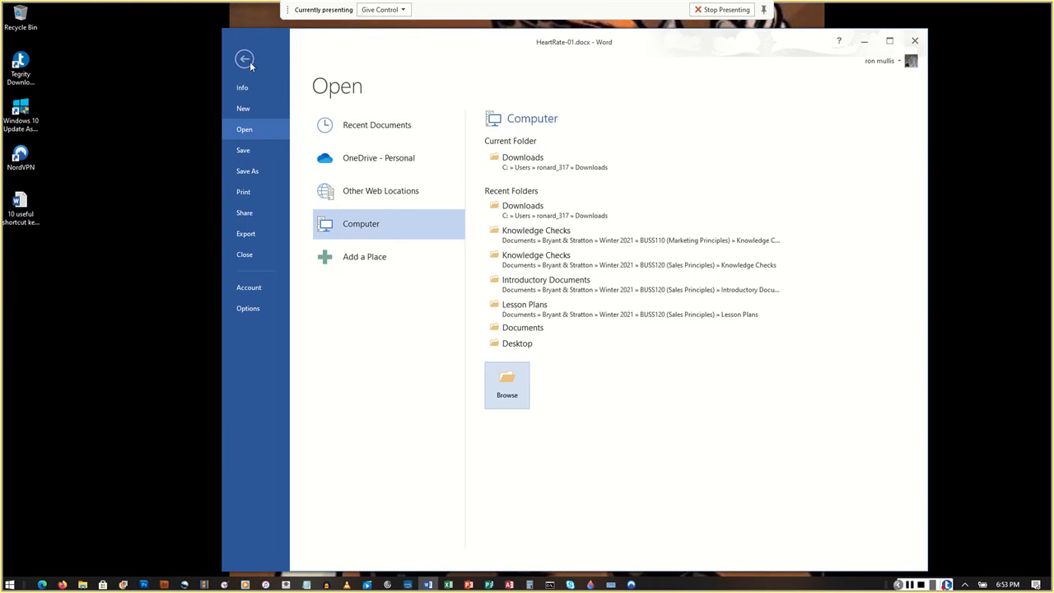
pyautogui.click(244, 60)
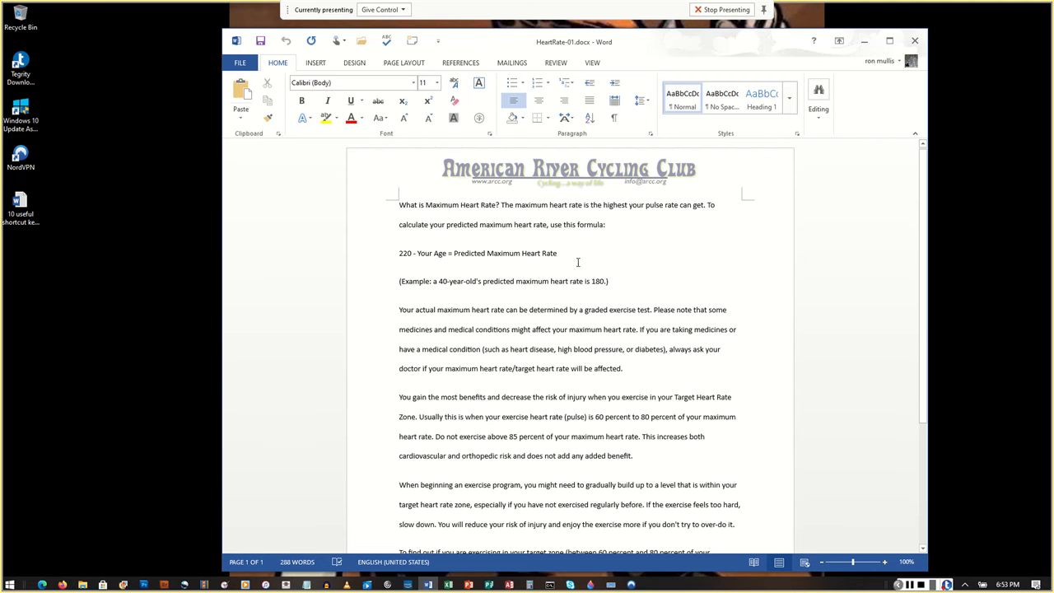
pyautogui.click(910, 585)
# Start saving a copy of the document in Documents > Bryant & Stratton > Winter 2021 > INFT124 (Computing Skills) > Assignments.
pyautogui.click(244, 65)
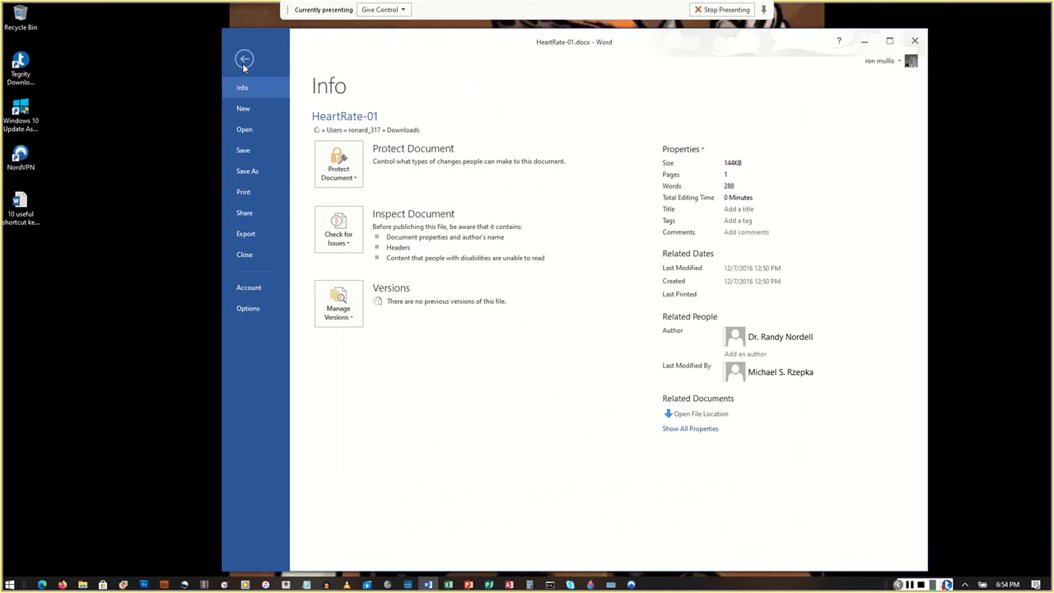
pyautogui.click(255, 171)
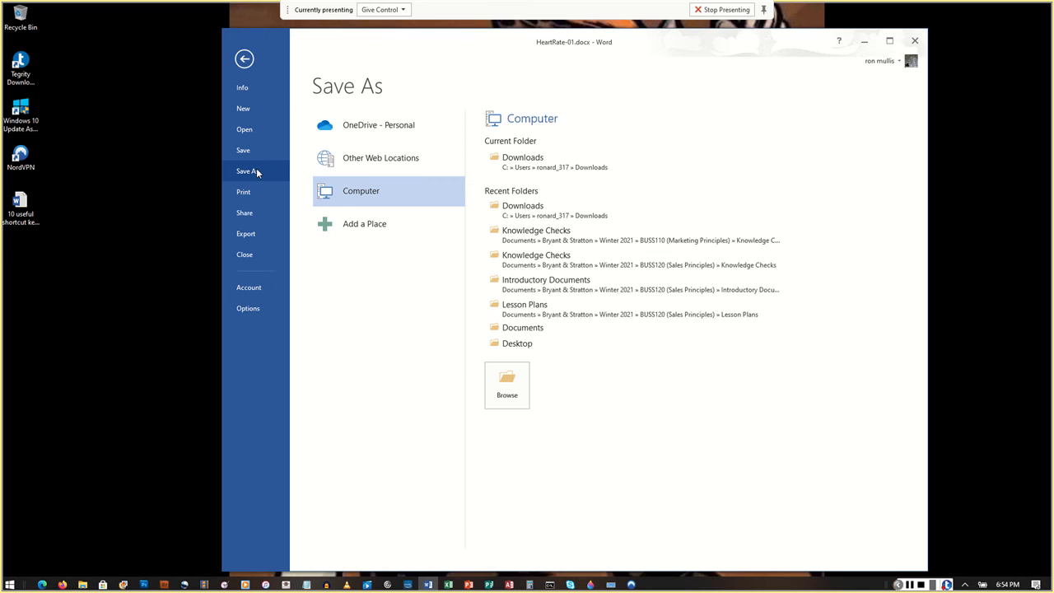
pyautogui.click(517, 394)
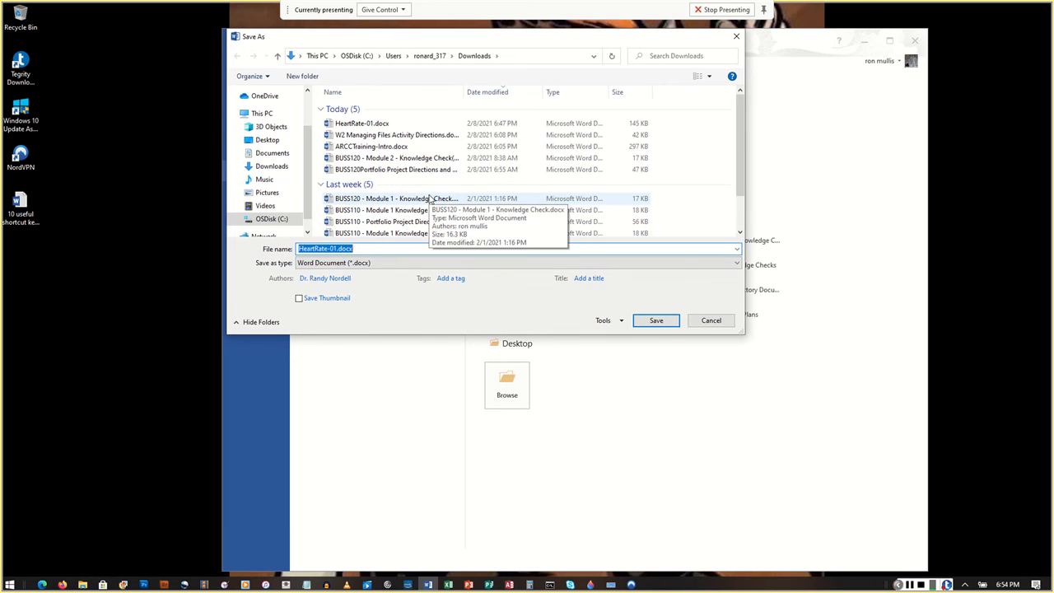
pyautogui.click(281, 156)
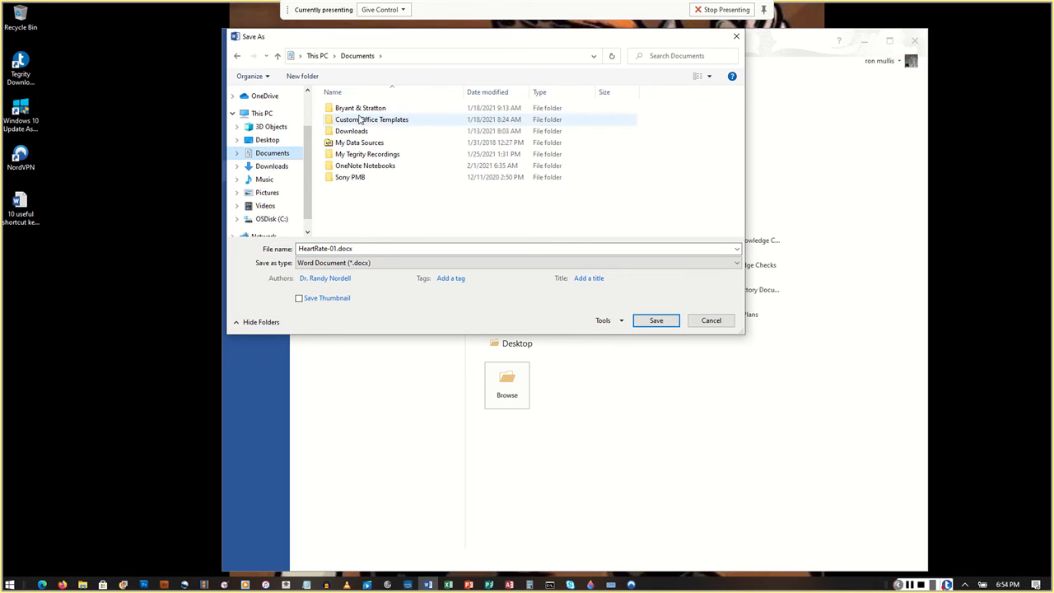
pyautogui.doubleClick(362, 110)
pyautogui.doubleClick(365, 111)
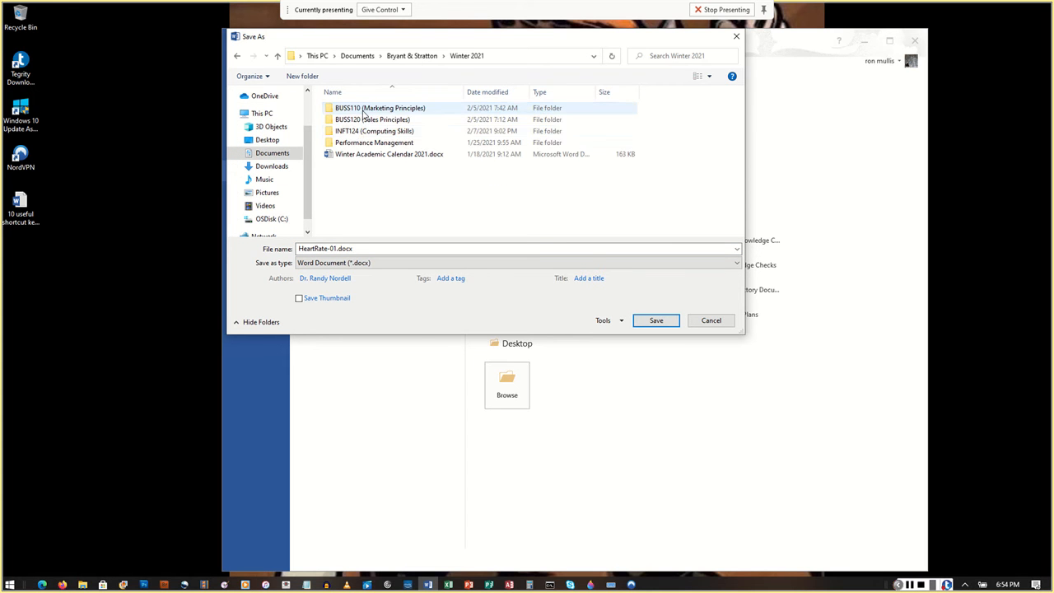
pyautogui.doubleClick(361, 131)
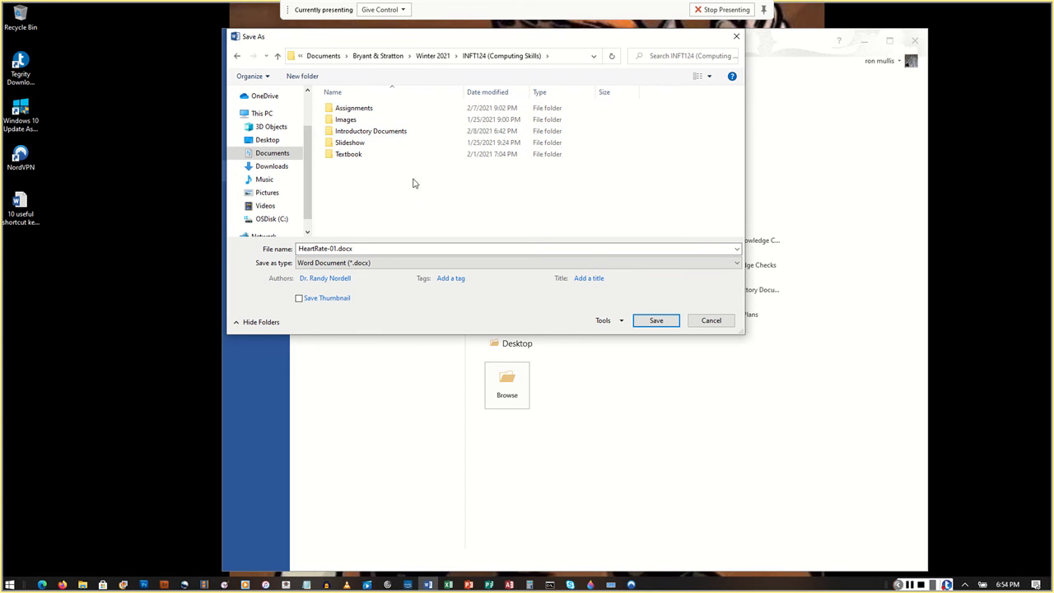
pyautogui.doubleClick(355, 109)
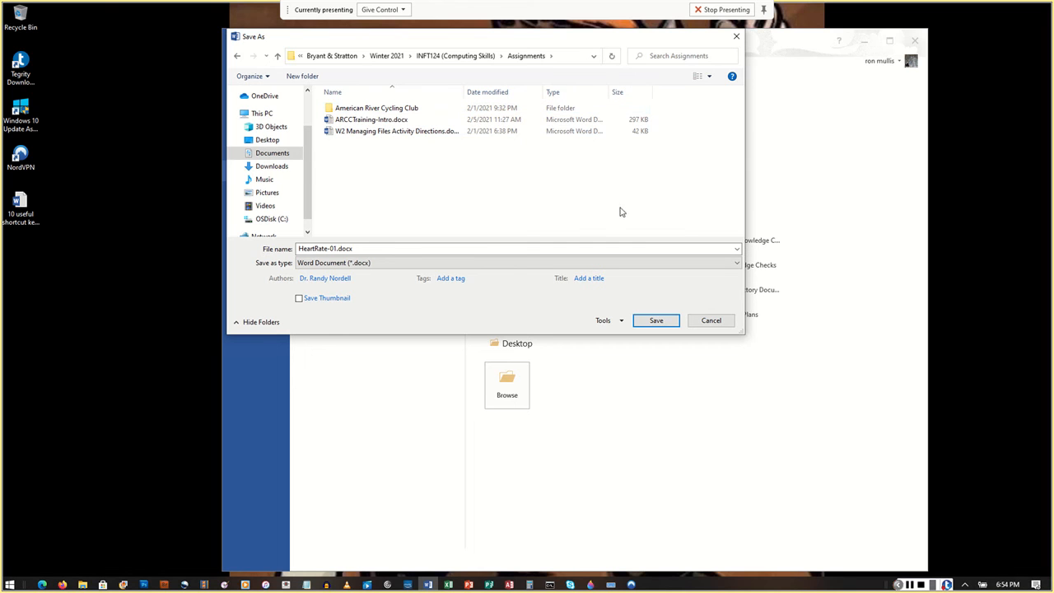
# Name the document copy SM Word 1-3 and save it as a Word Document in the Assignments folder.
pyautogui.doubleClick(372, 250)
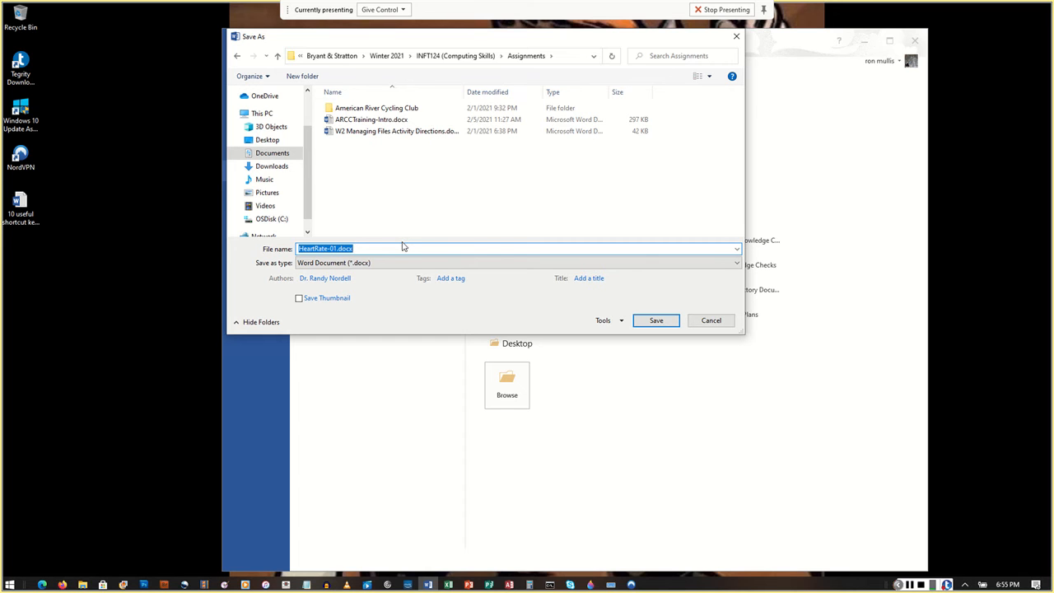
pyautogui.write('SM Word 1-3')
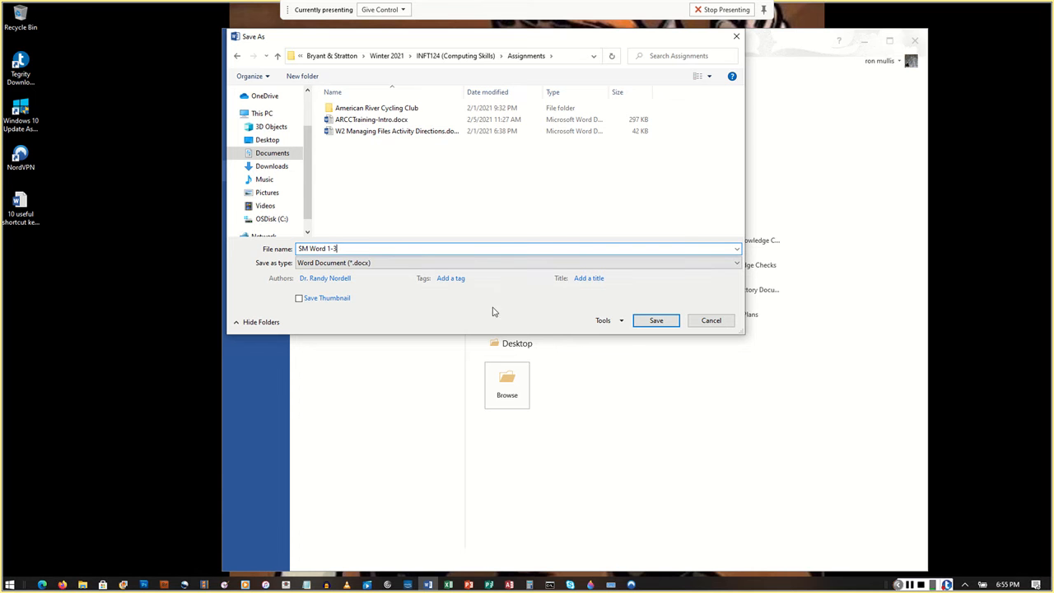
pyautogui.click(656, 321)
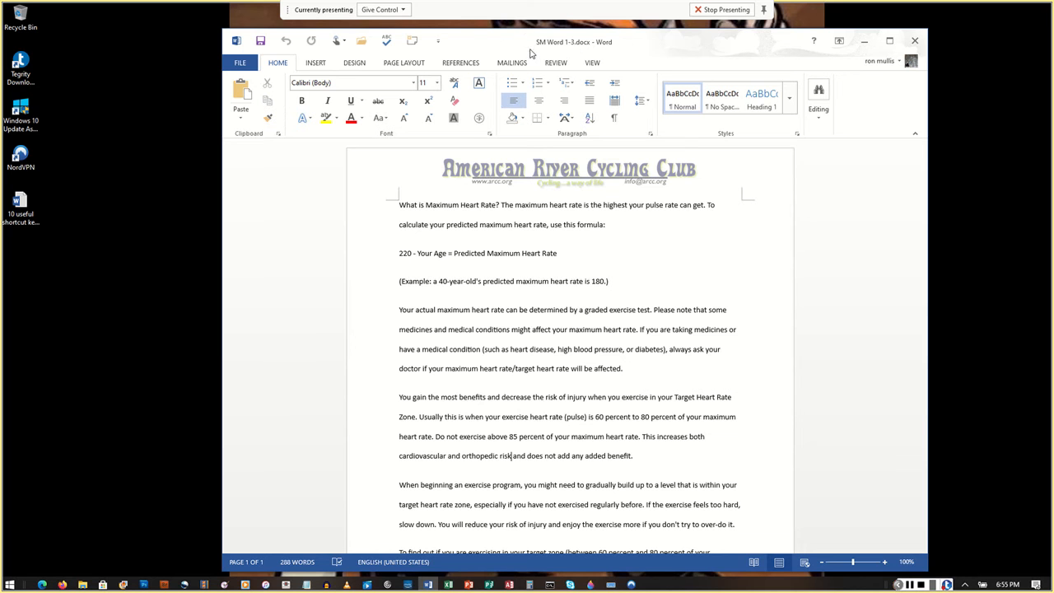
pyautogui.click(914, 585)
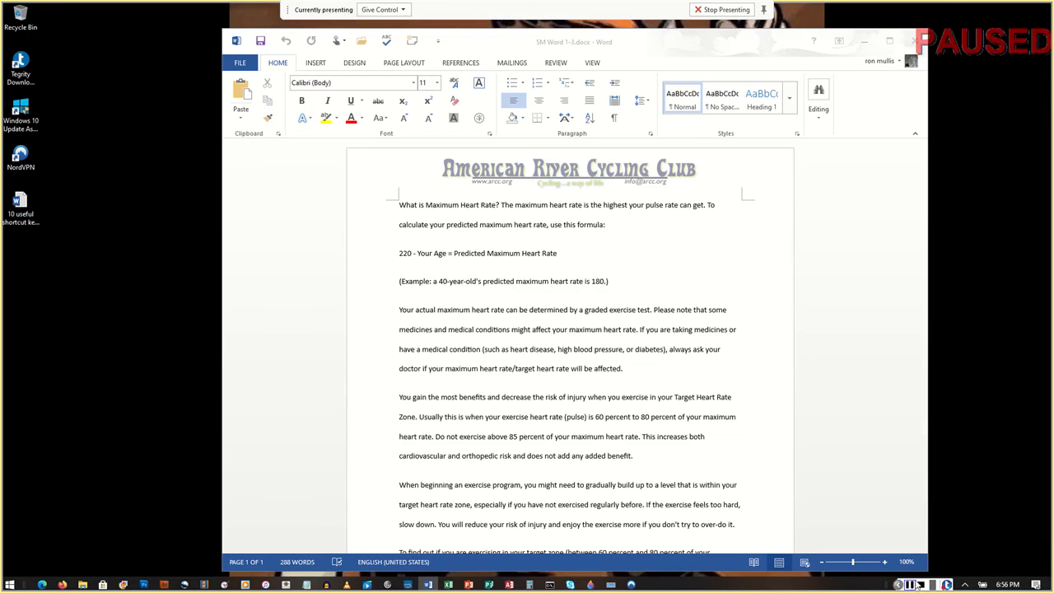
pyautogui.click(910, 584)
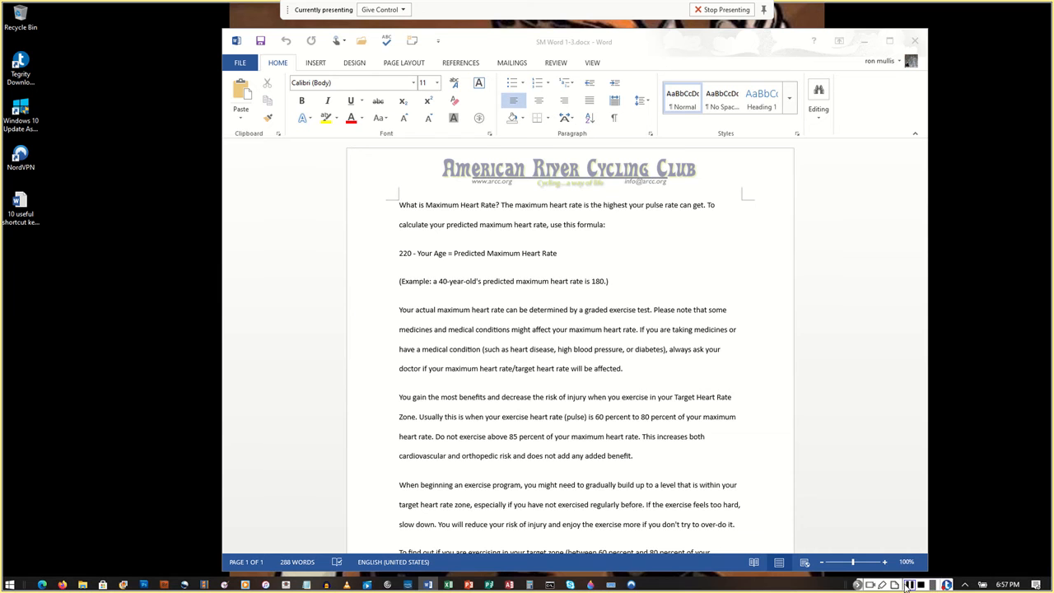
pyautogui.click(906, 585)
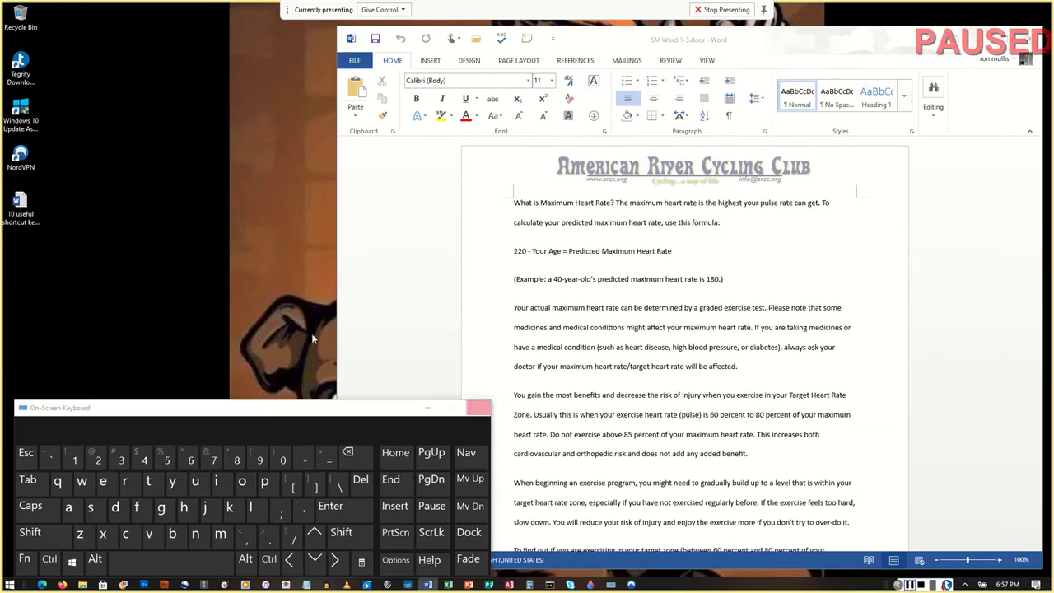
# Select the entire body text and set its line spacing to Single in the paragraph settings.
pyautogui.click(608, 330)
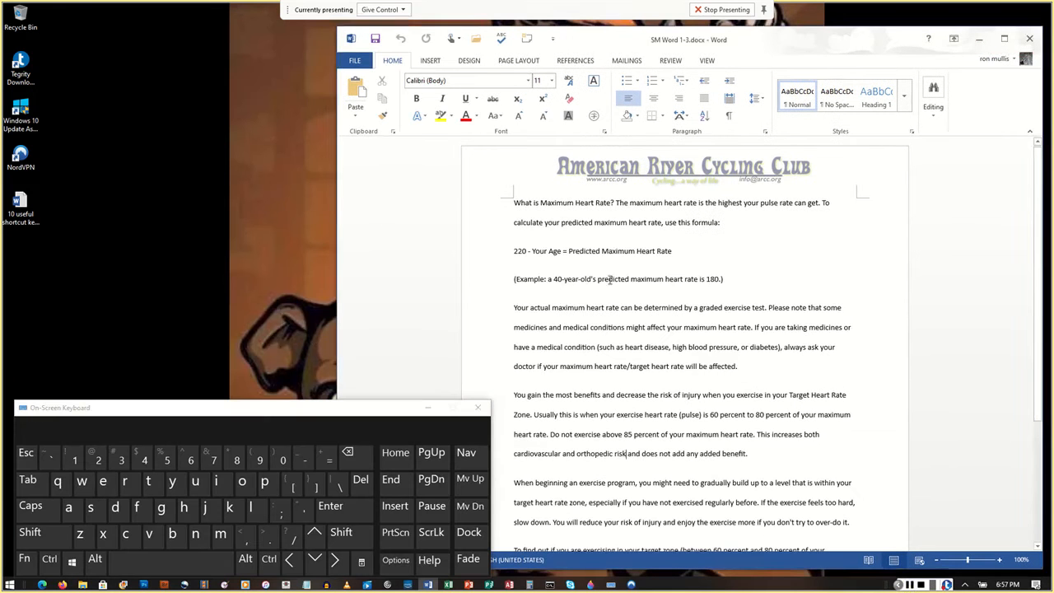
pyautogui.click(517, 203)
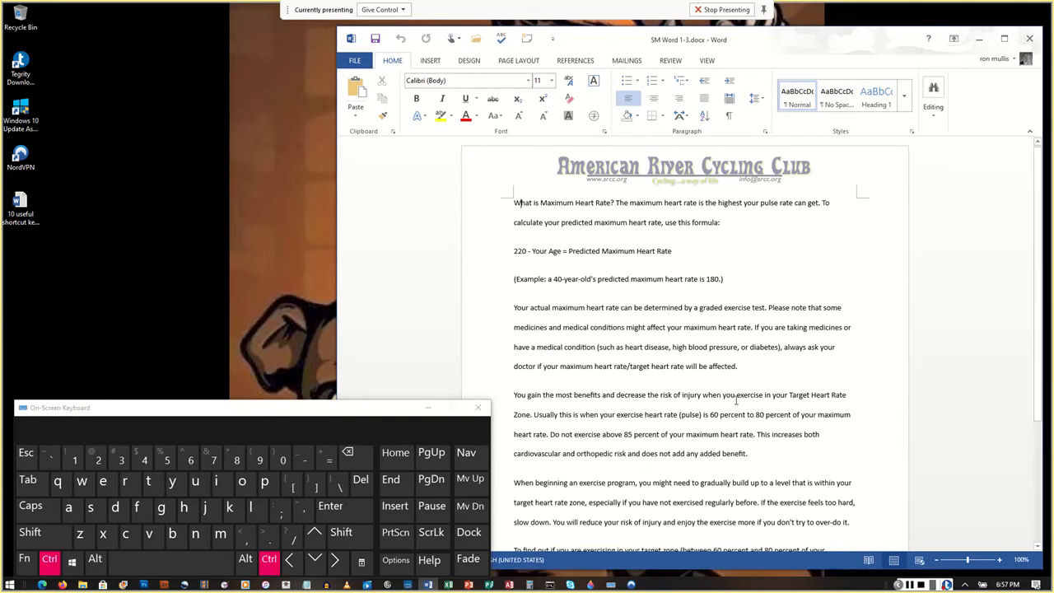
pyautogui.hotkey('ctrl', 'a')
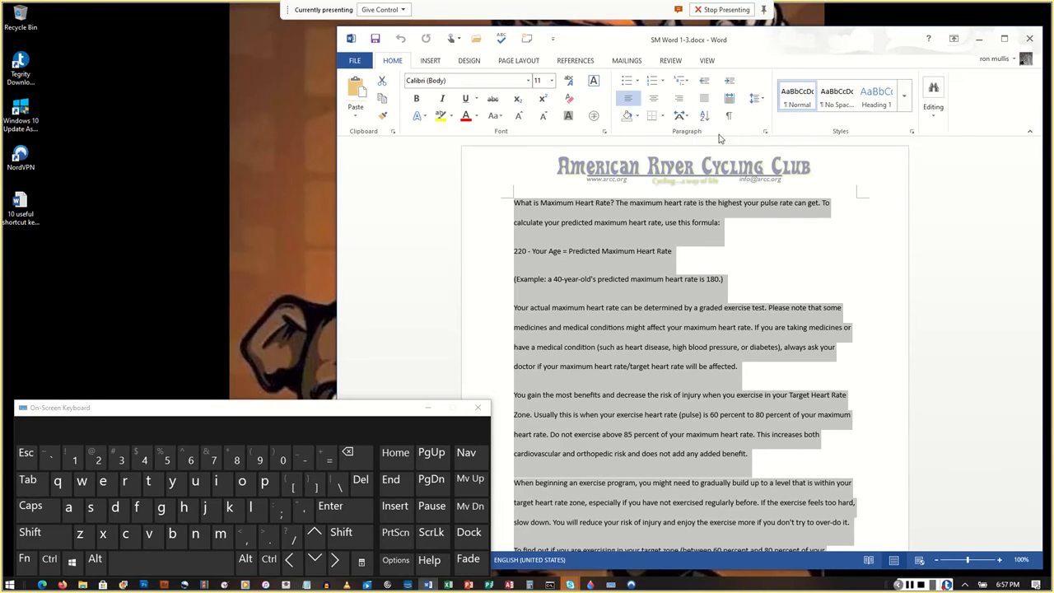
pyautogui.click(765, 135)
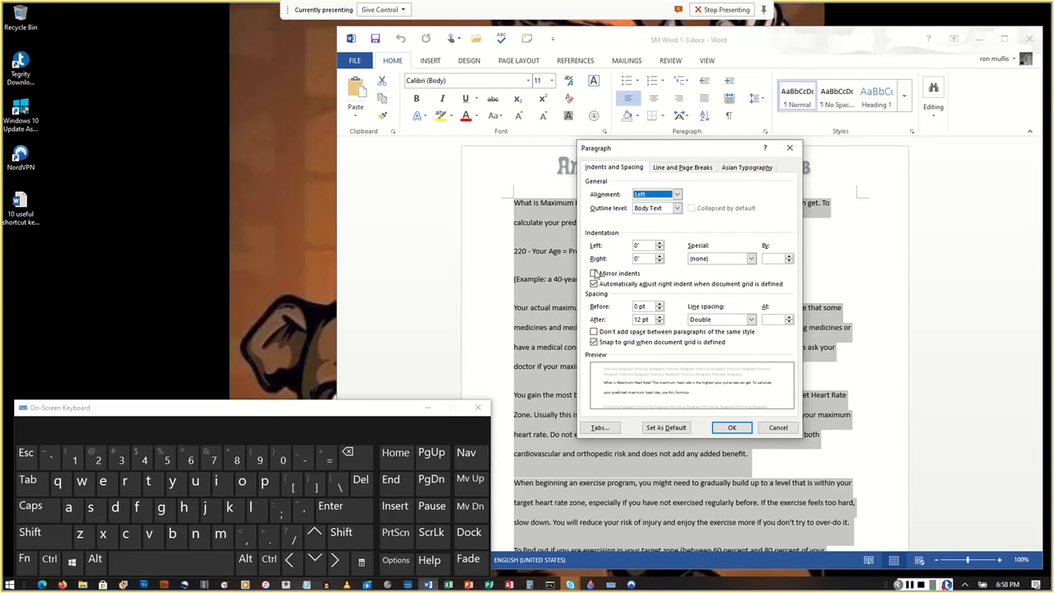
pyautogui.click(751, 320)
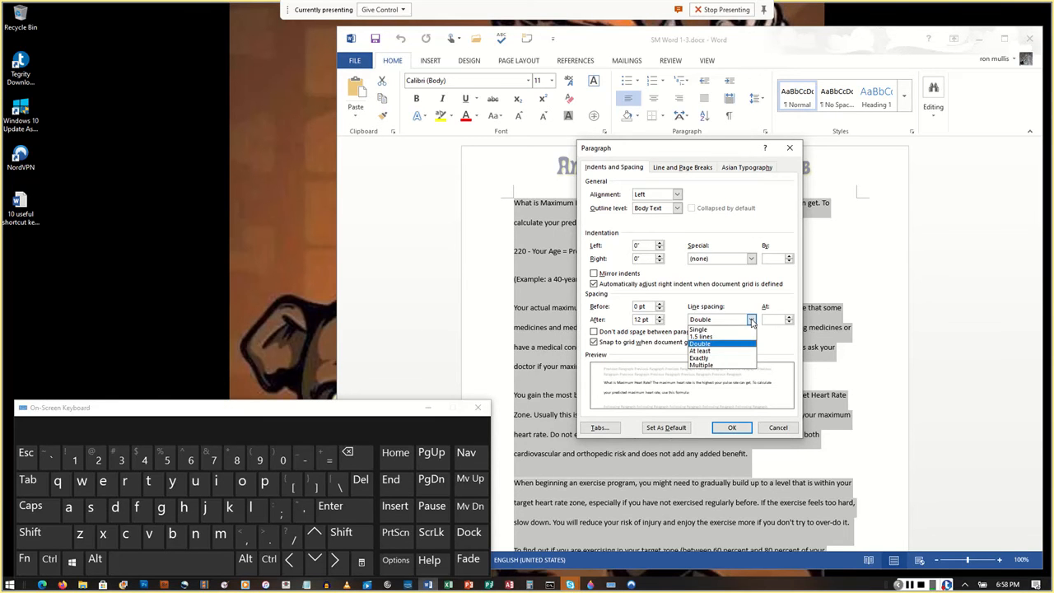
pyautogui.click(708, 331)
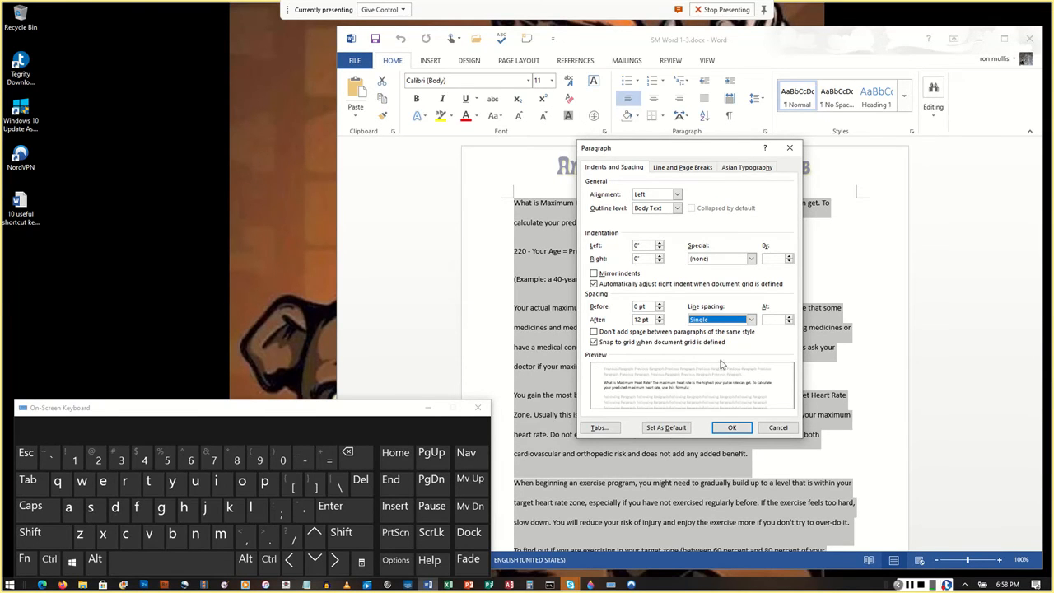
# Preview the line spacing as Double for comparison, and return it to Single.
pyautogui.click(751, 319)
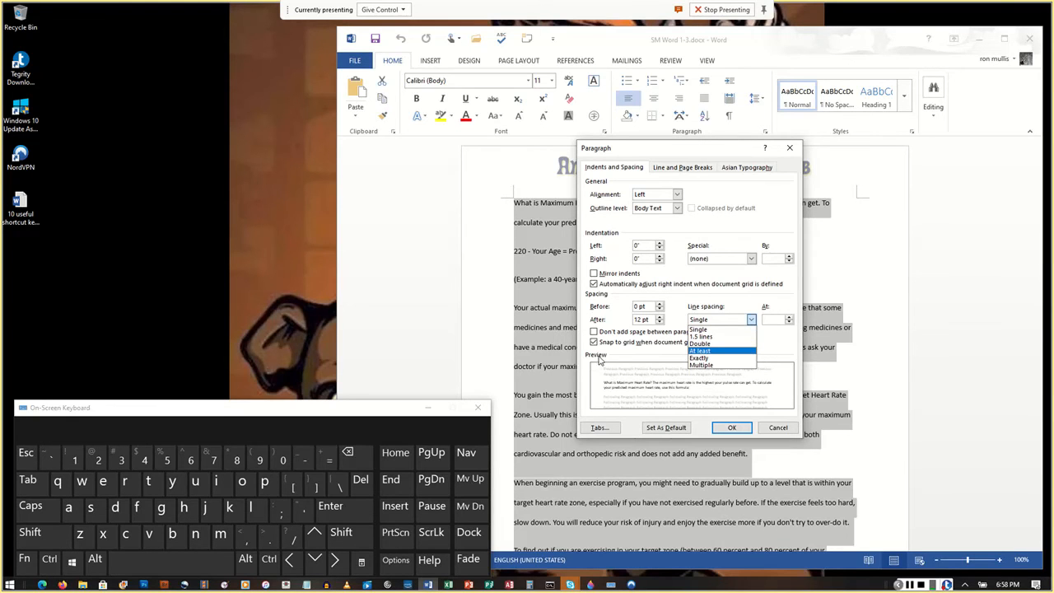
pyautogui.click(706, 344)
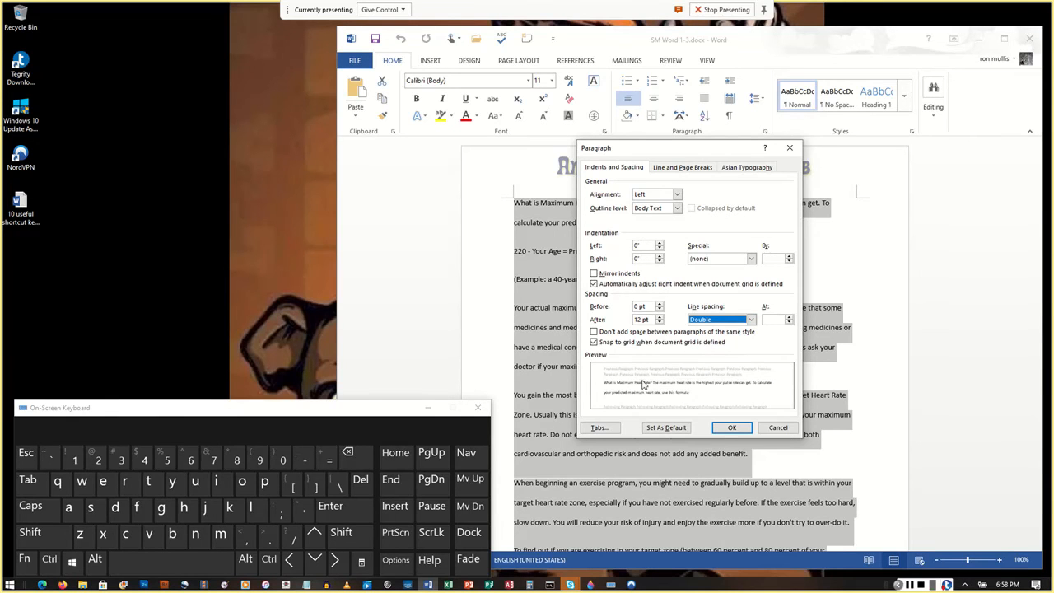
pyautogui.click(723, 325)
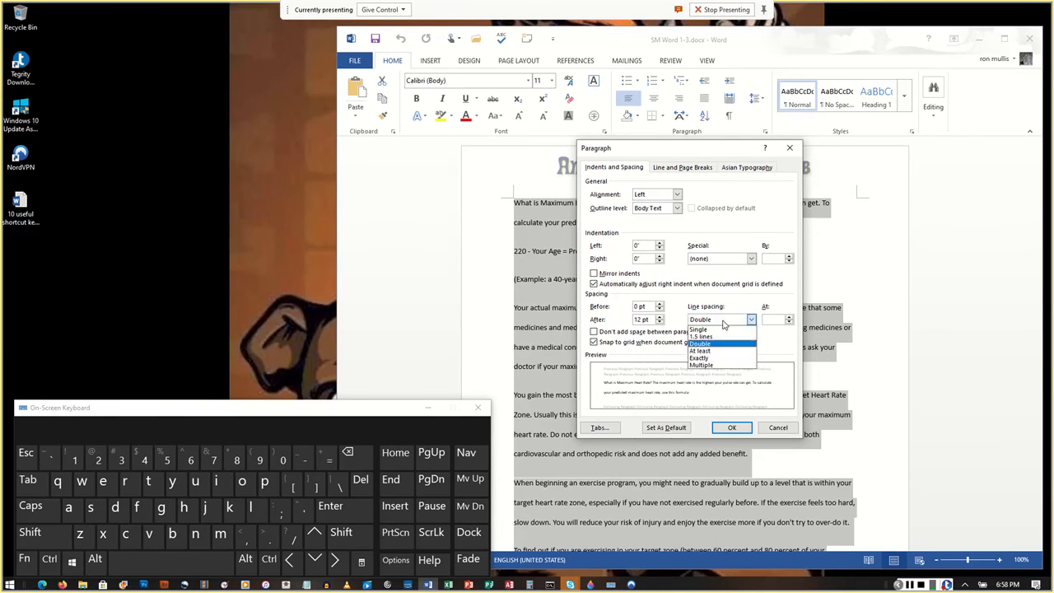
pyautogui.click(710, 329)
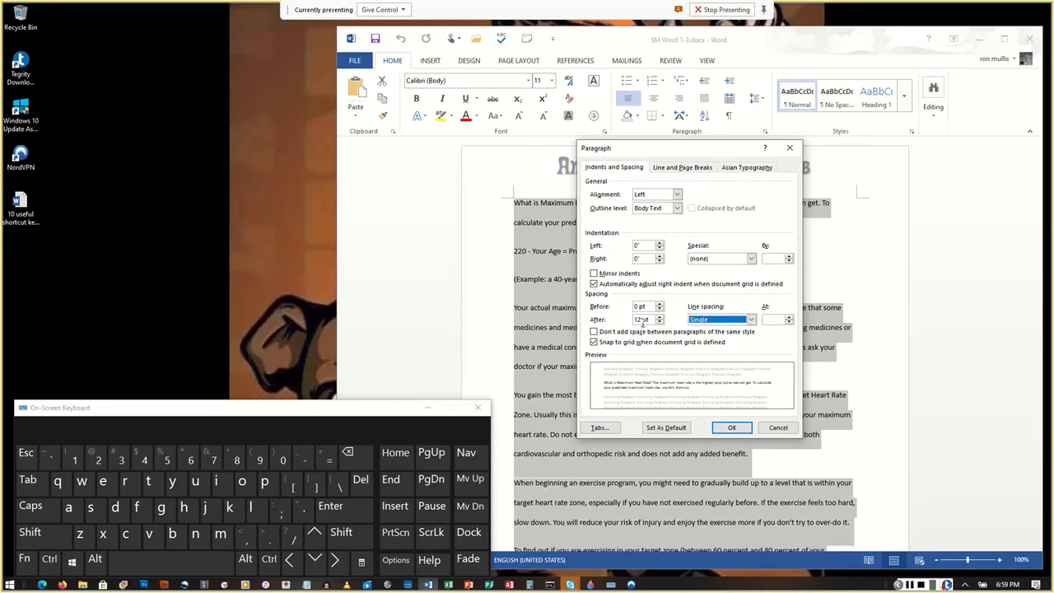
# Set the spacing after paragraphs to 0 pt and apply the paragraph settings to the selected text.
pyautogui.click(647, 320)
pyautogui.moveTo(642, 320); pyautogui.dragTo(632, 320)
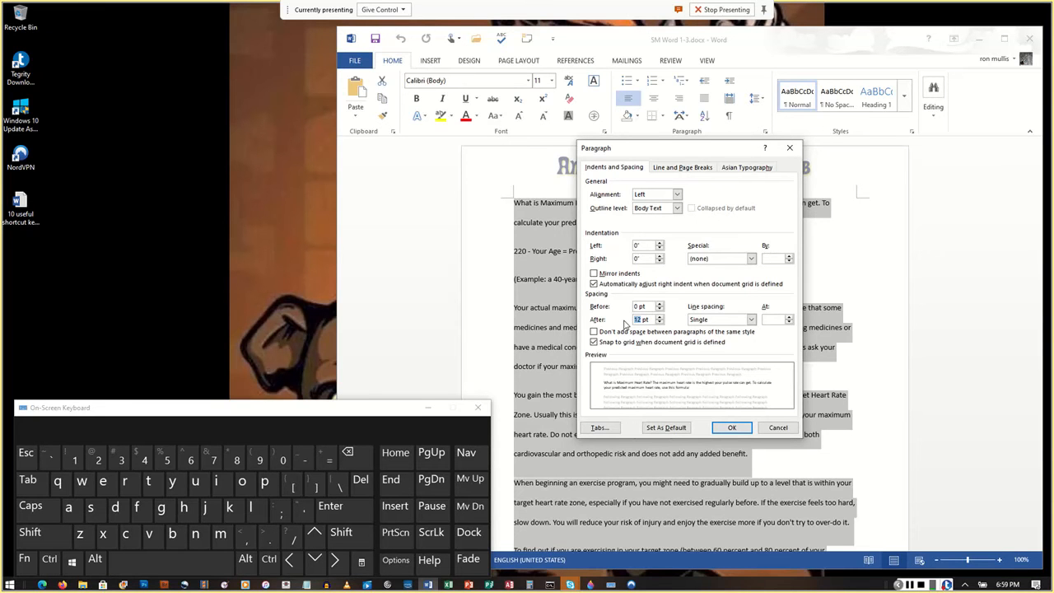
pyautogui.write('0')
pyautogui.click(733, 429)
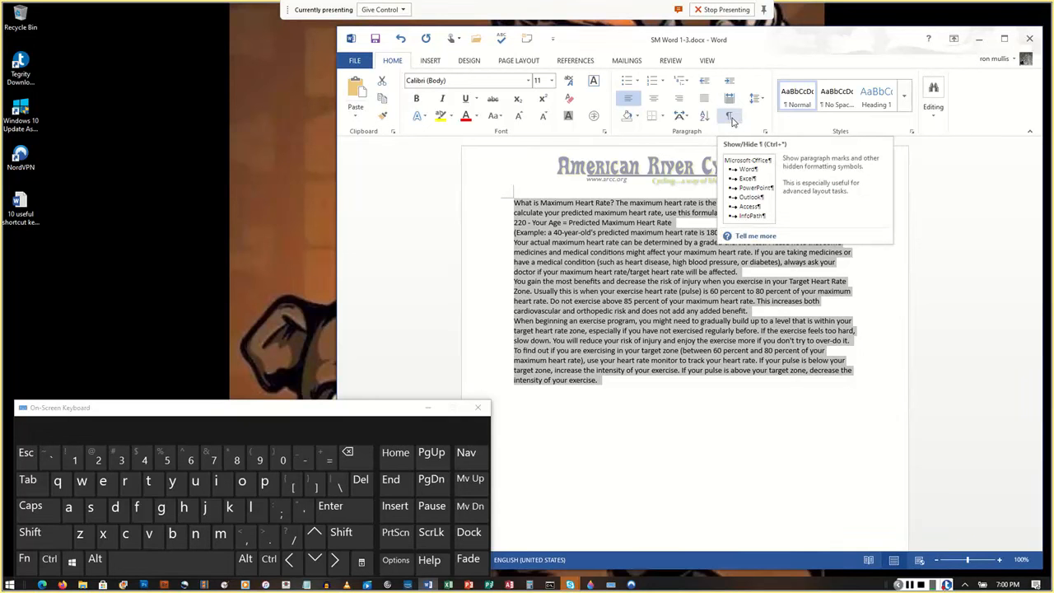
# Turn on the display of paragraph marks and hidden formatting symbols, toggling it off once to compare.
pyautogui.click(732, 118)
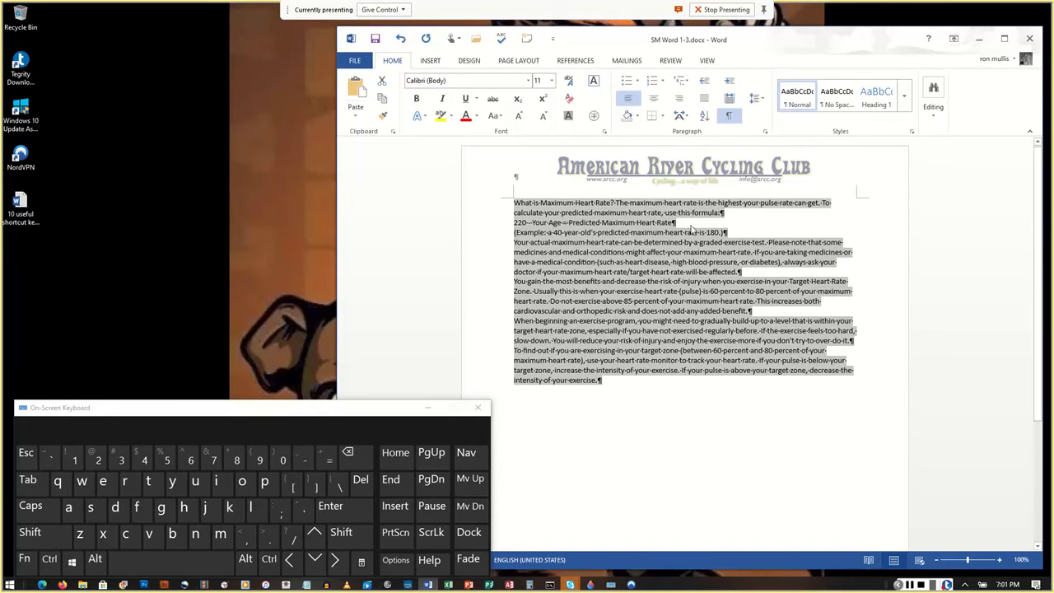
pyautogui.click(730, 117)
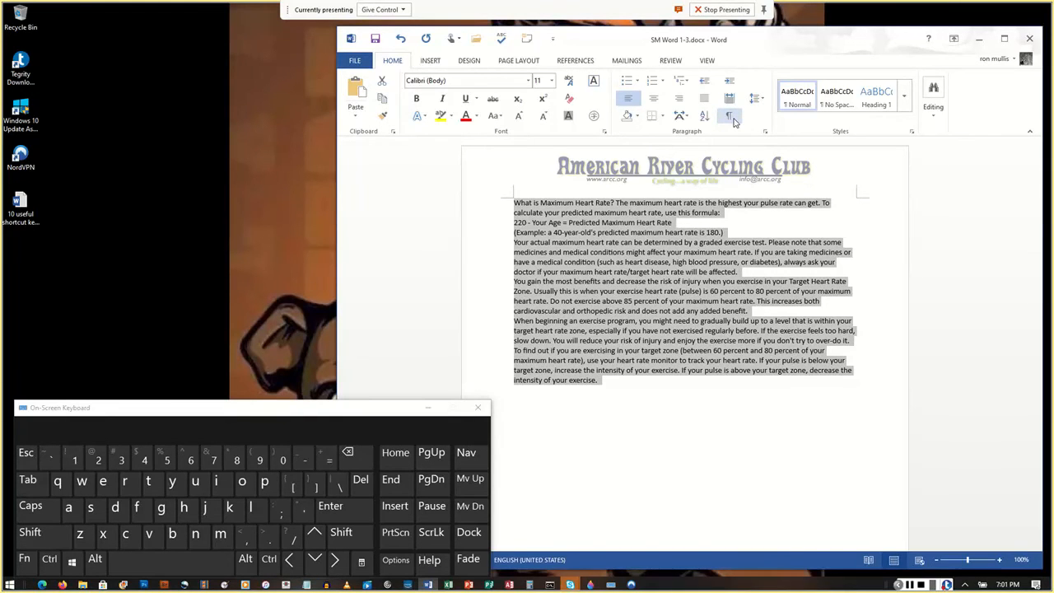
pyautogui.click(729, 117)
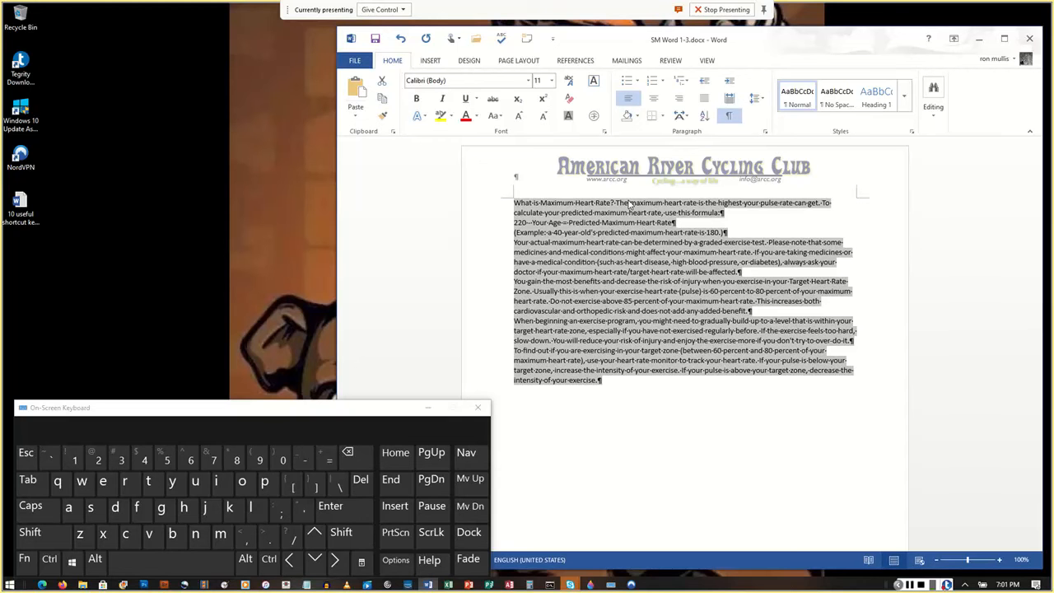
# Insert a blank paragraph after the opening paragraph, the "220 – Your Age" formula line and the "(Example:" line.
pyautogui.click(722, 212)
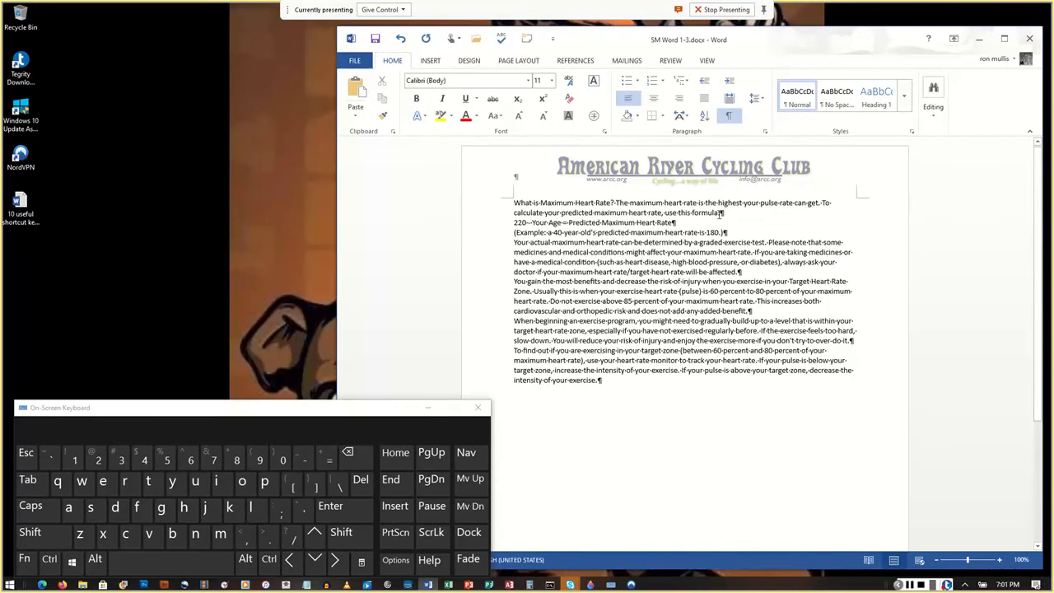
pyautogui.doubleClick(720, 214)
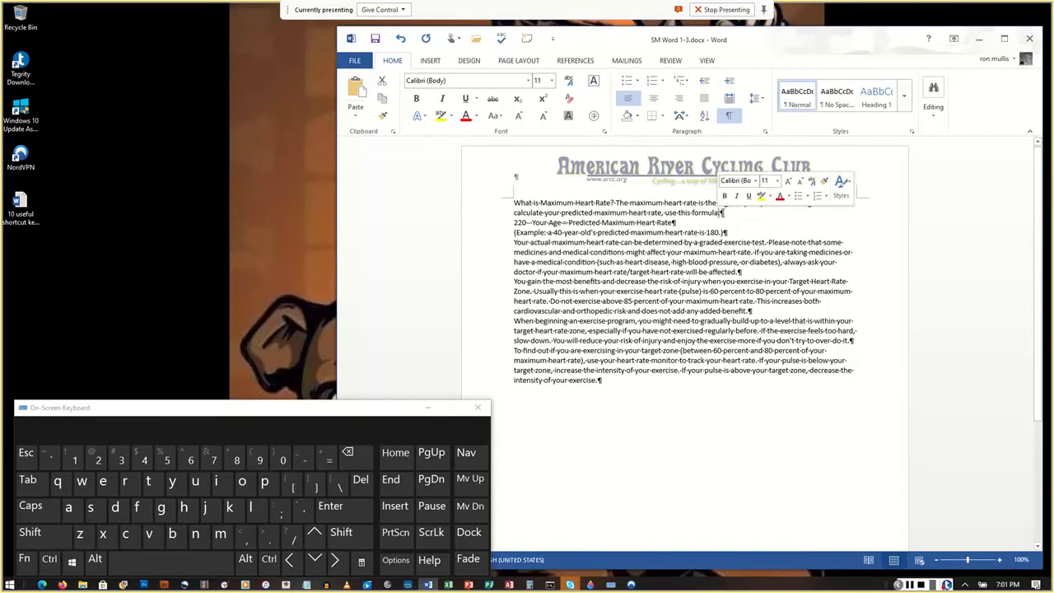
pyautogui.click(722, 213)
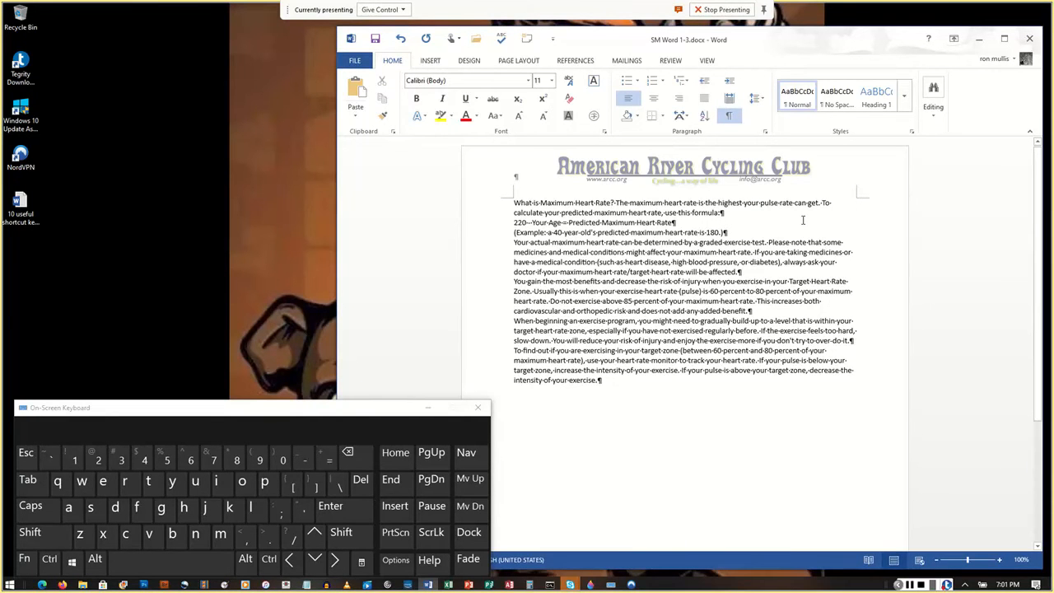
pyautogui.press('Return')
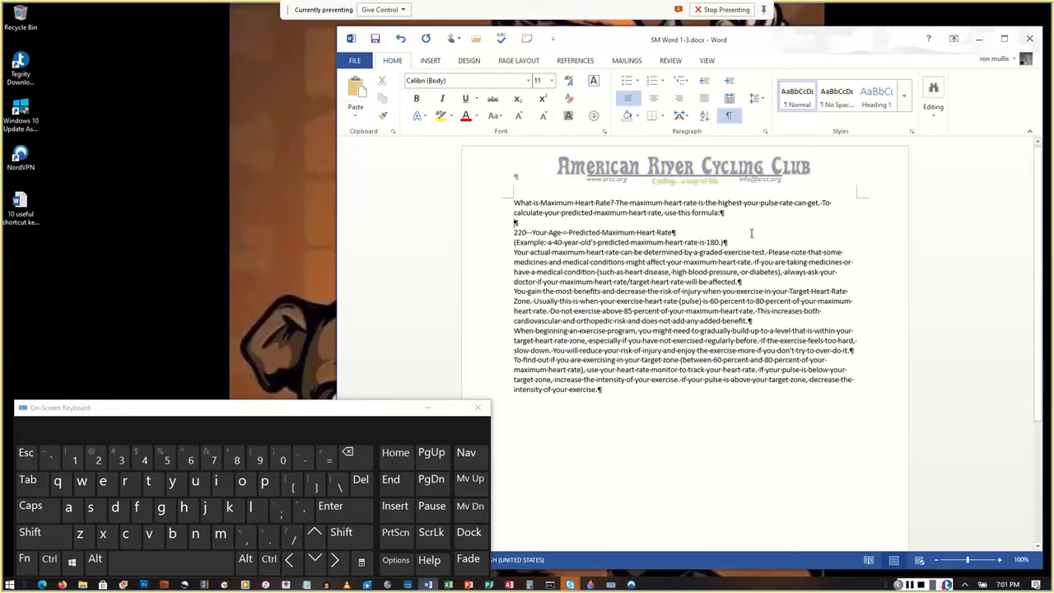
pyautogui.click(751, 233)
pyautogui.press('Return')
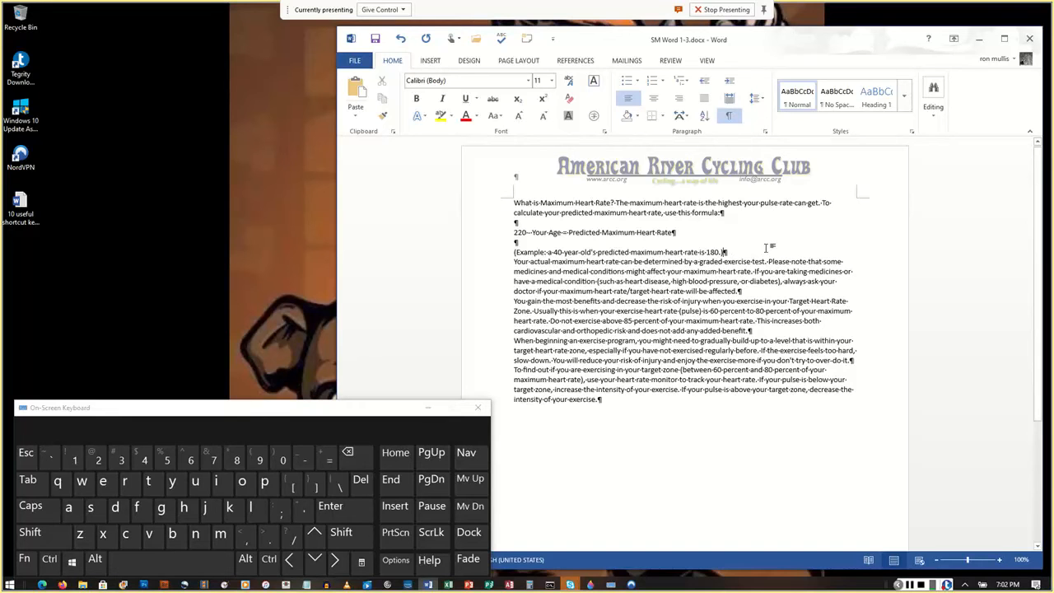
pyautogui.press('Return')
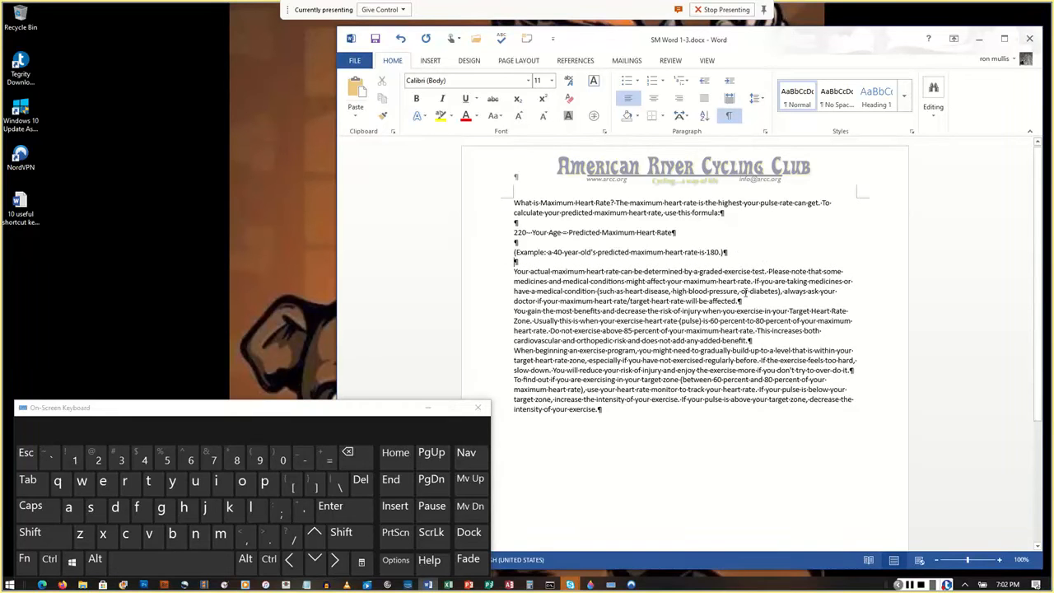
# Insert a blank paragraph after each of the three body paragraphs that follow the example line, separating them through the final paragraph.
pyautogui.click(737, 300)
pyautogui.press('Return')
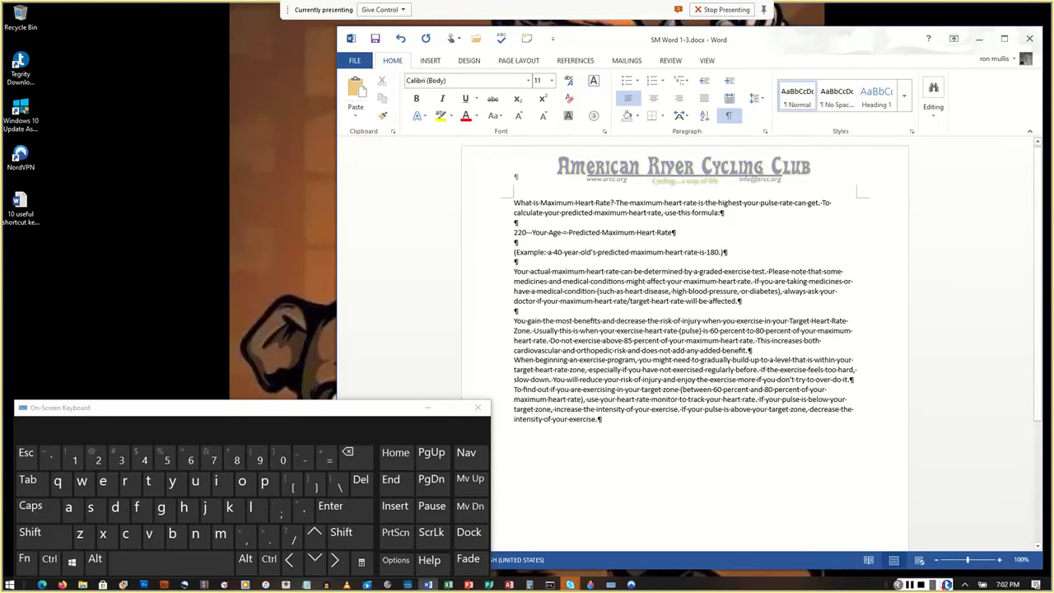
pyautogui.press('Return')
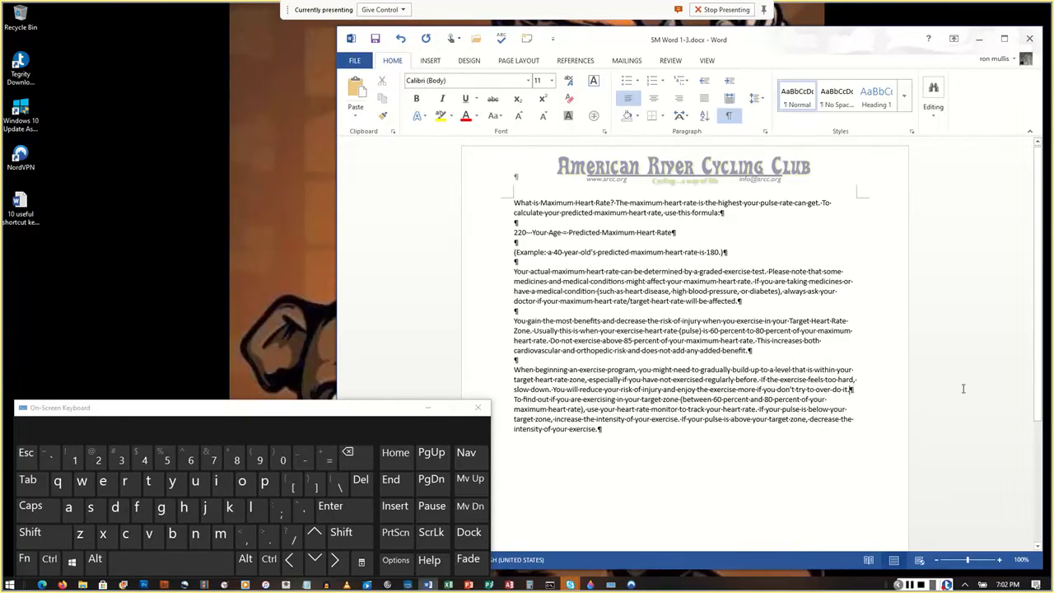
pyautogui.press('Return')
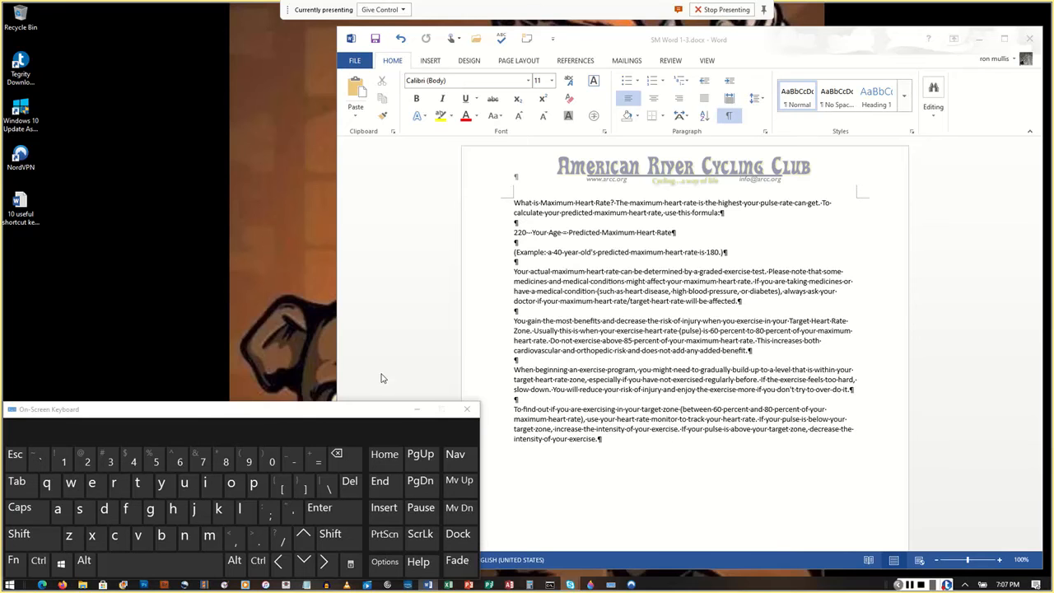
# Add a new line above the first body paragraph and start the memo heading there with "TO:" followed by two tabs.
pyautogui.click(532, 210)
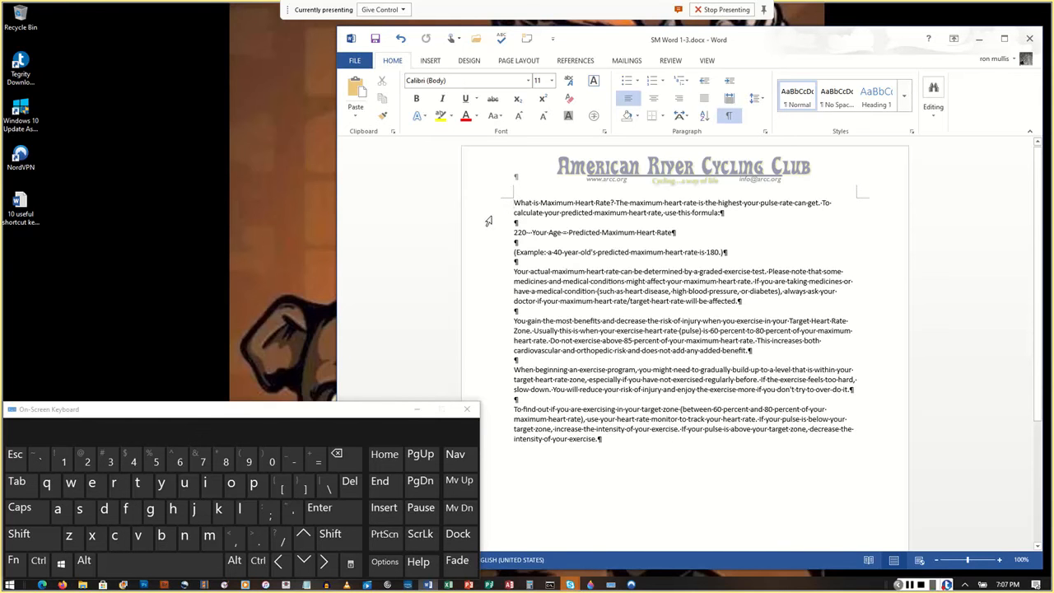
pyautogui.press('Return')
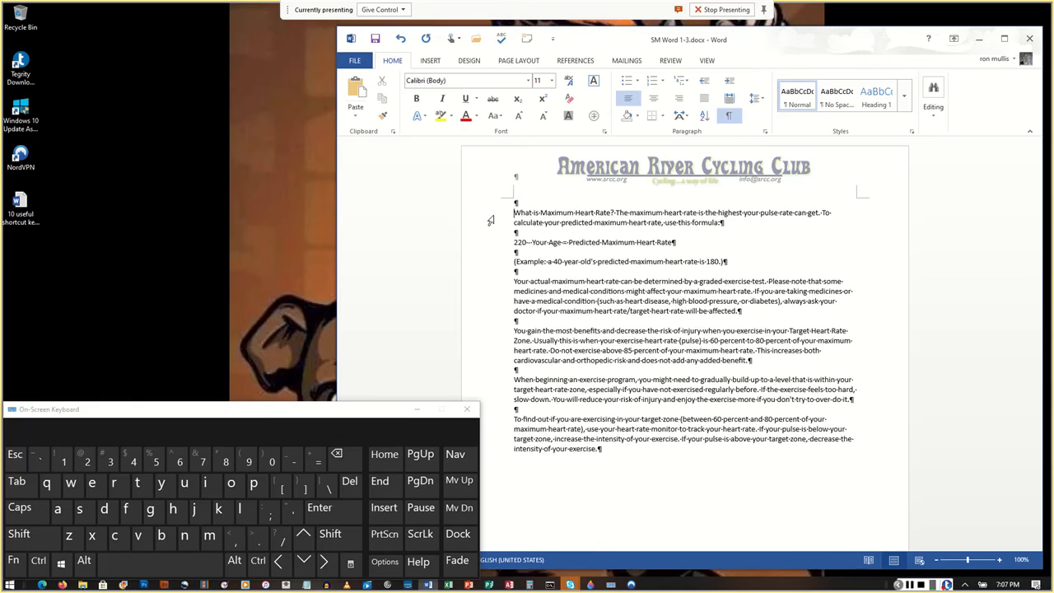
pyautogui.press('Up')
pyautogui.write('TO')
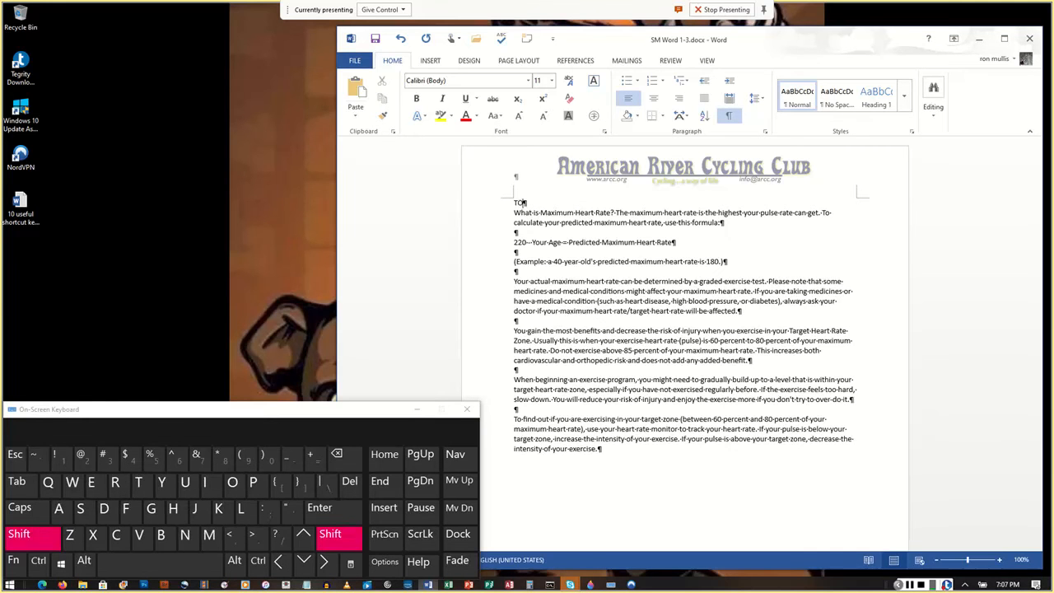
pyautogui.write(':')
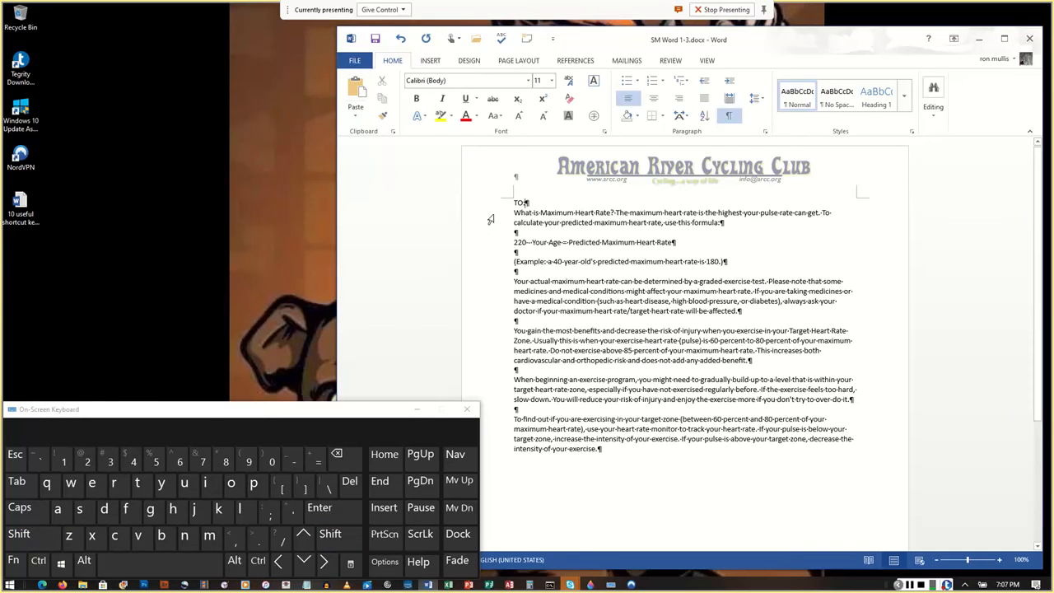
pyautogui.press('Tab')
pyautogui.press('Tab')
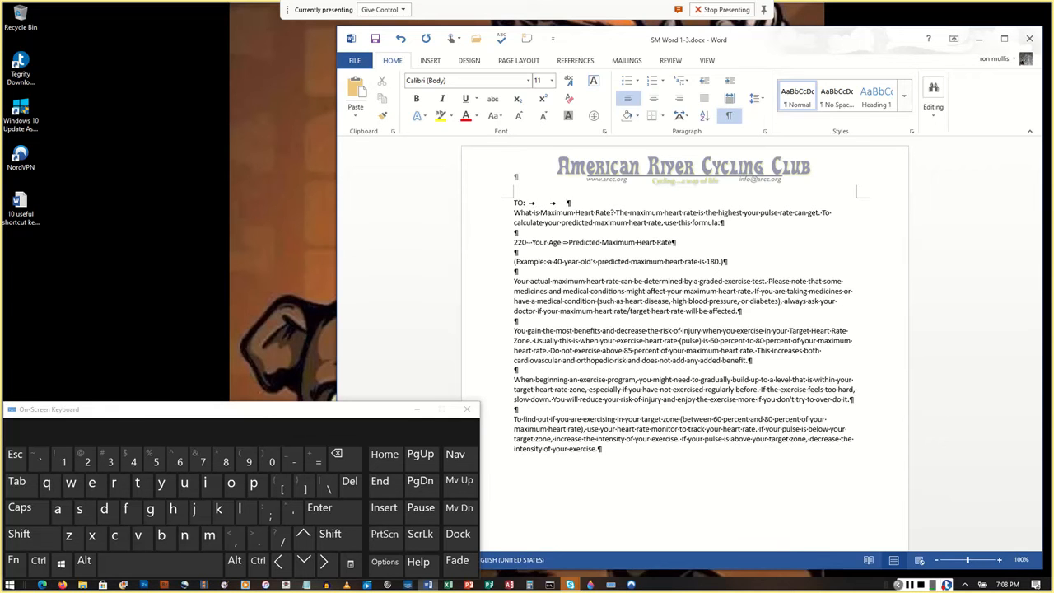
# Clear and redo the spacing after "TO:" with two tabs, enter "All ARCC Club Members", and leave a blank line below.
pyautogui.press('BackSpace')
pyautogui.press('BackSpace')
pyautogui.press('BackSpace')
pyautogui.press('BackSpace')
pyautogui.press('BackSpace')
pyautogui.press('BackSpace')
pyautogui.press('BackSpace')
pyautogui.press('BackSpace')
pyautogui.press('BackSpace')
pyautogui.press('BackSpace')
pyautogui.press('BackSpace')
pyautogui.press('Tab')
pyautogui.press('Tab')
pyautogui.write('All ARCC')
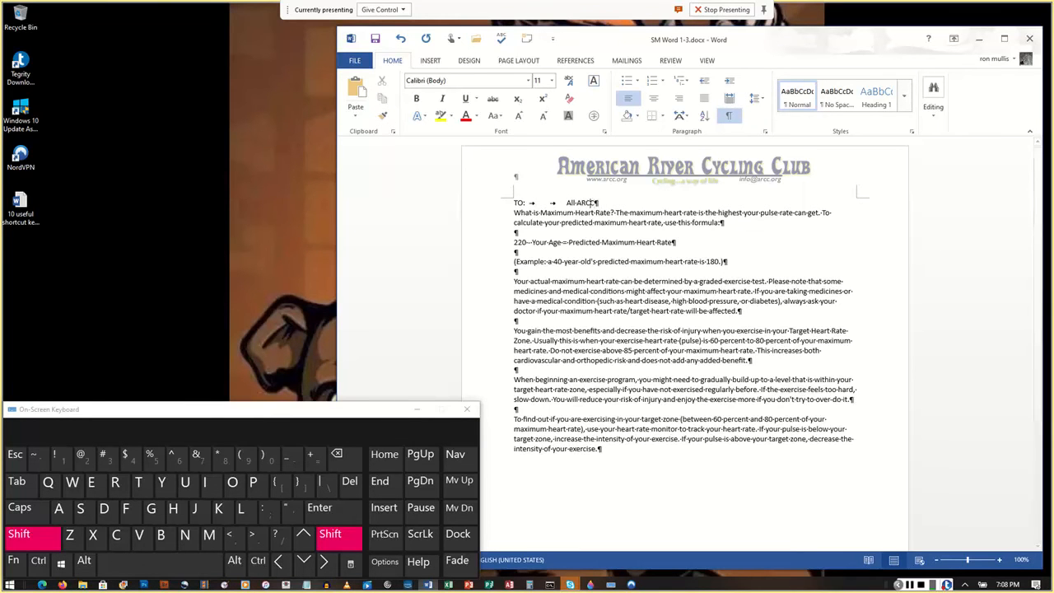
pyautogui.write(' Club')
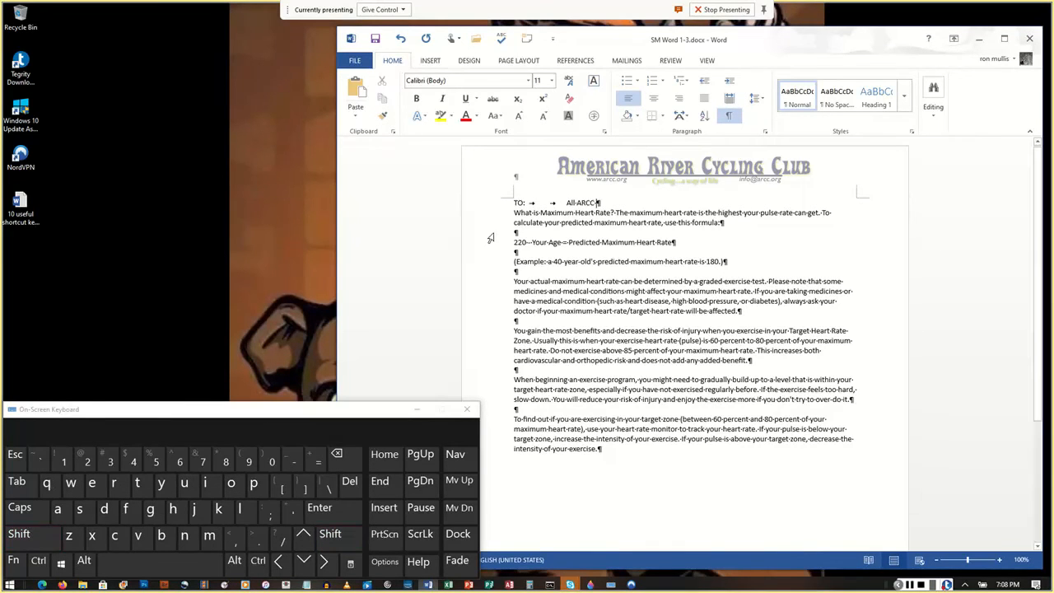
pyautogui.write(' Members')
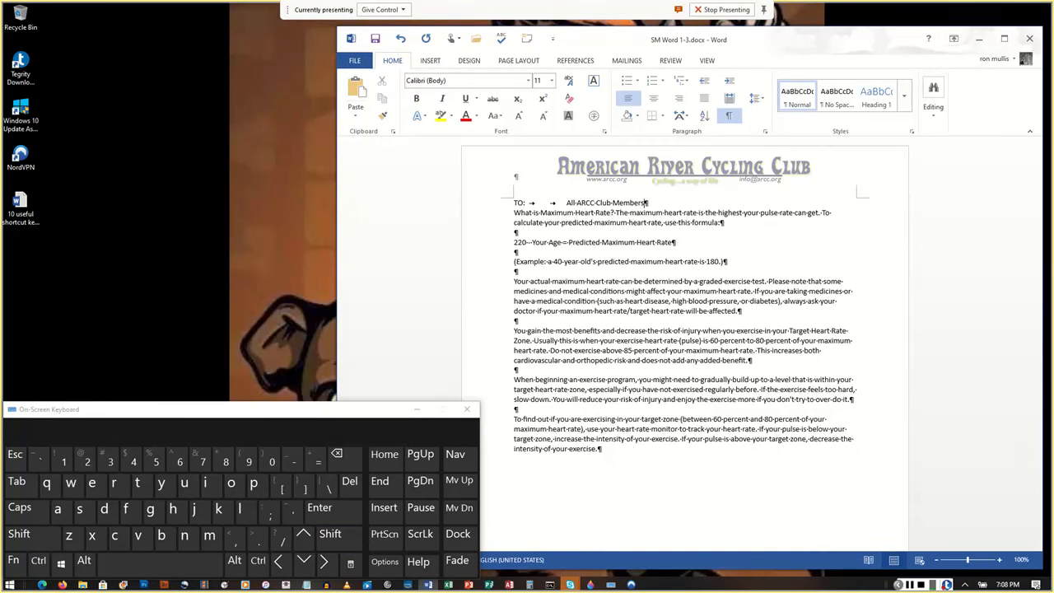
pyautogui.press('Return')
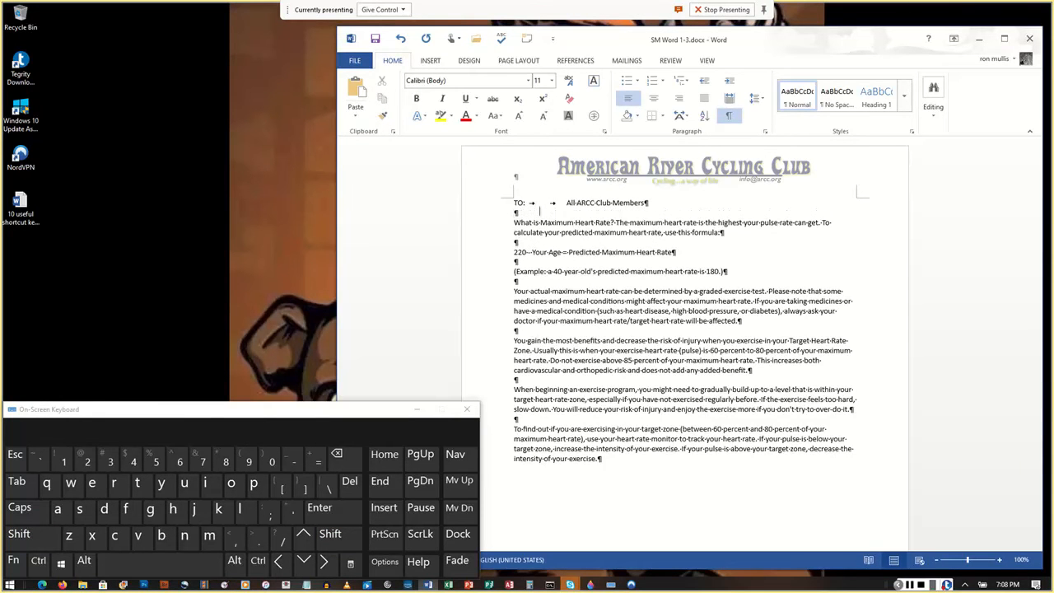
pyautogui.press('Return')
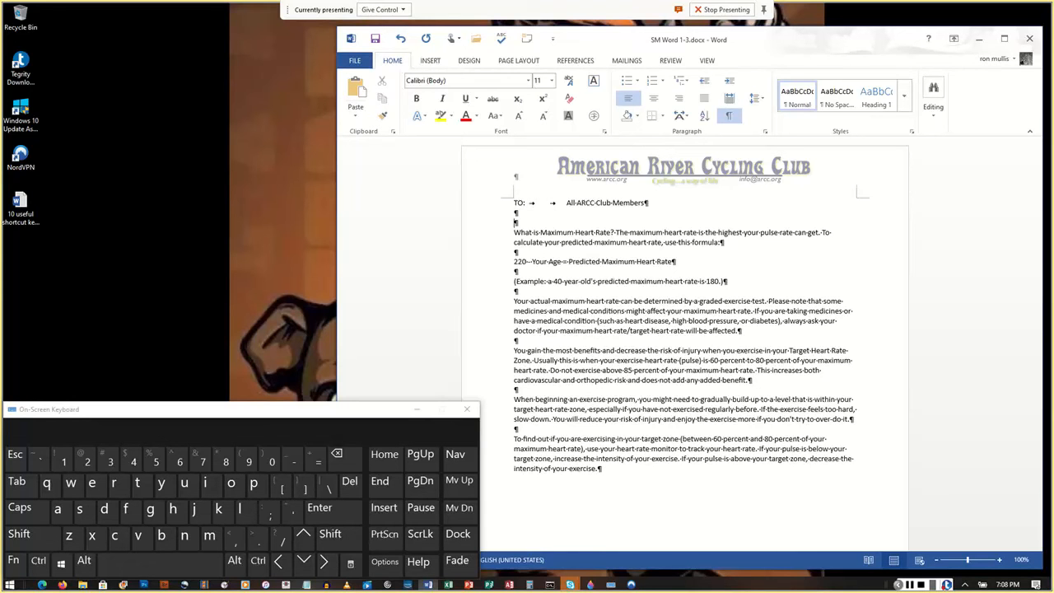
# Add a "FROM:" line with two tabs, the sender's full name and ", ARCC Coach", leaving a blank line below.
pyautogui.write('FR')
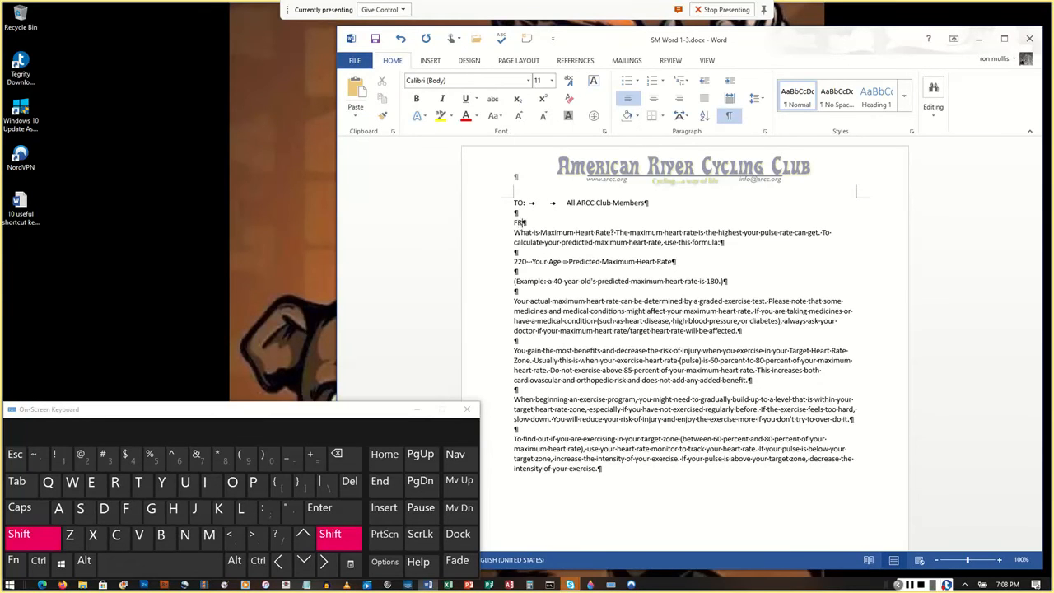
pyautogui.write('OM:')
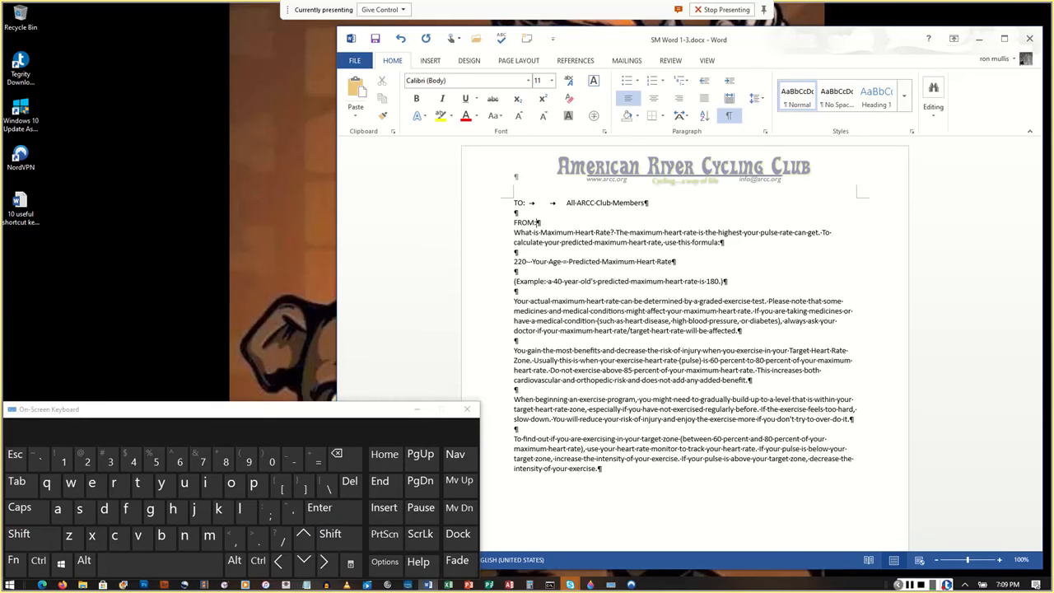
pyautogui.press('Tab')
pyautogui.press('Tab')
pyautogui.write('Taylor Mathos, AR')
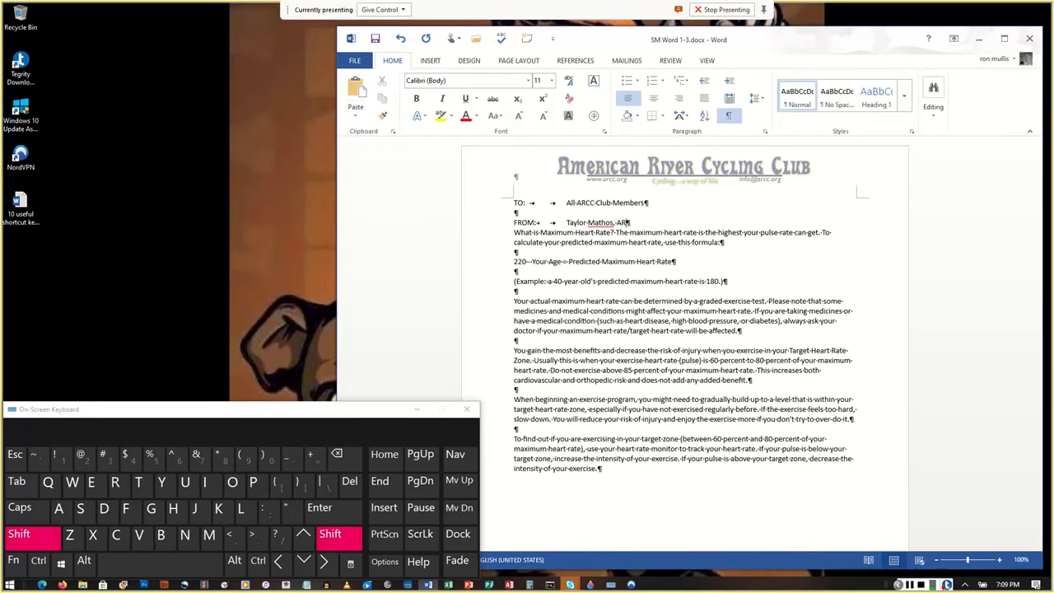
pyautogui.write('CC Co')
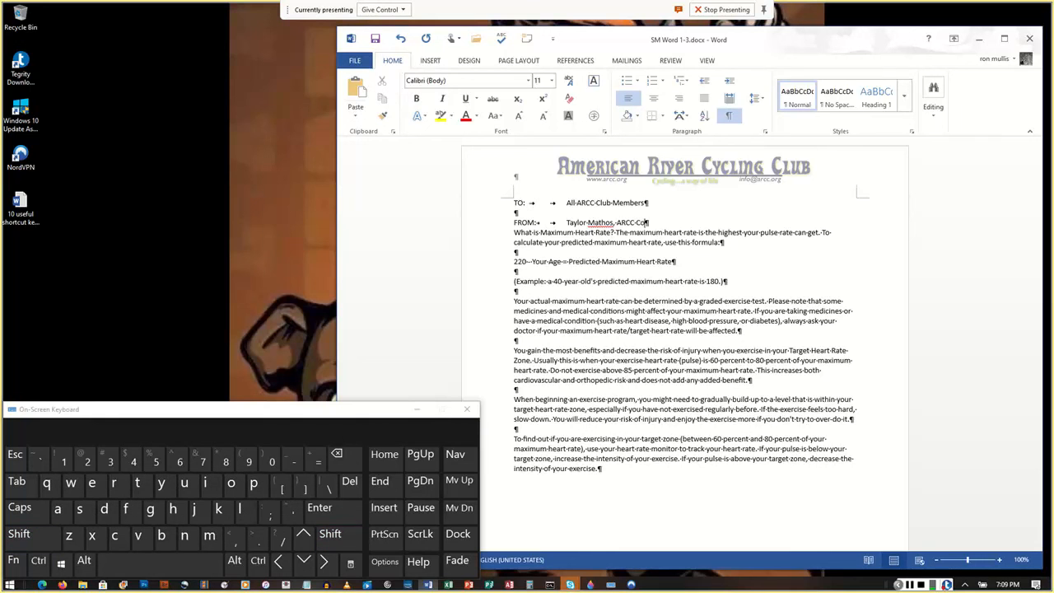
pyautogui.write('ach')
pyautogui.press('Return')
pyautogui.press('Return')
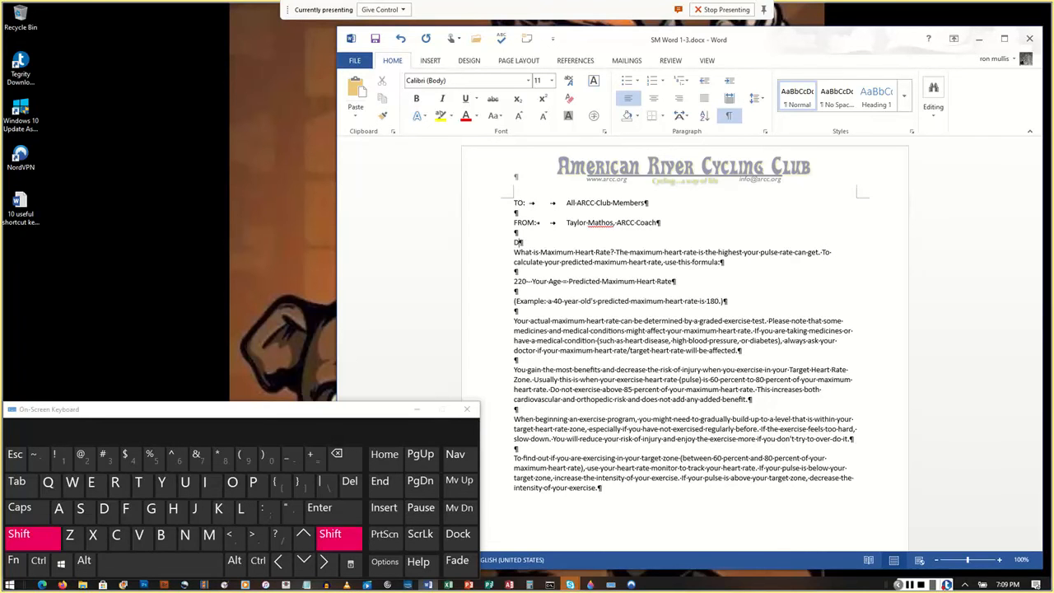
# Add a "DATE:" line with two tabs and "February 8, 2021", leaving a blank line below.
pyautogui.write('DATE:')
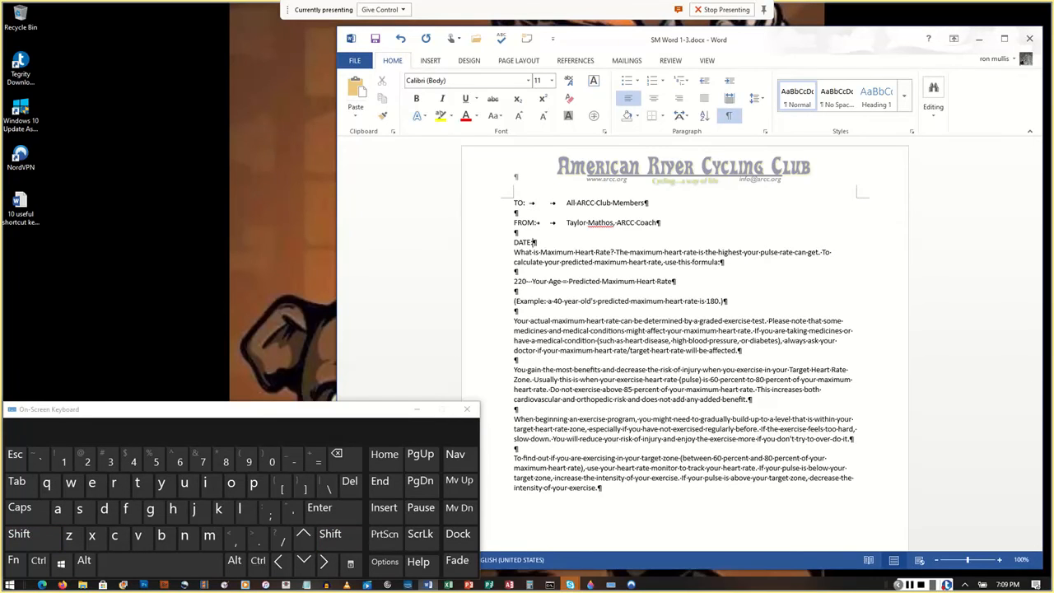
pyautogui.press('Tab')
pyautogui.press('Tab')
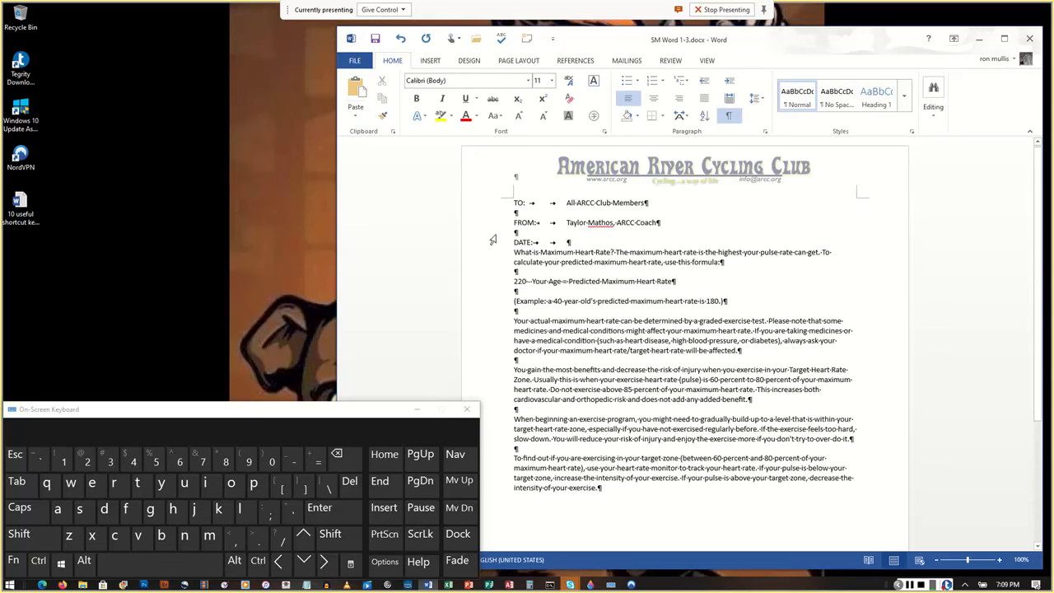
pyautogui.write('Fe')
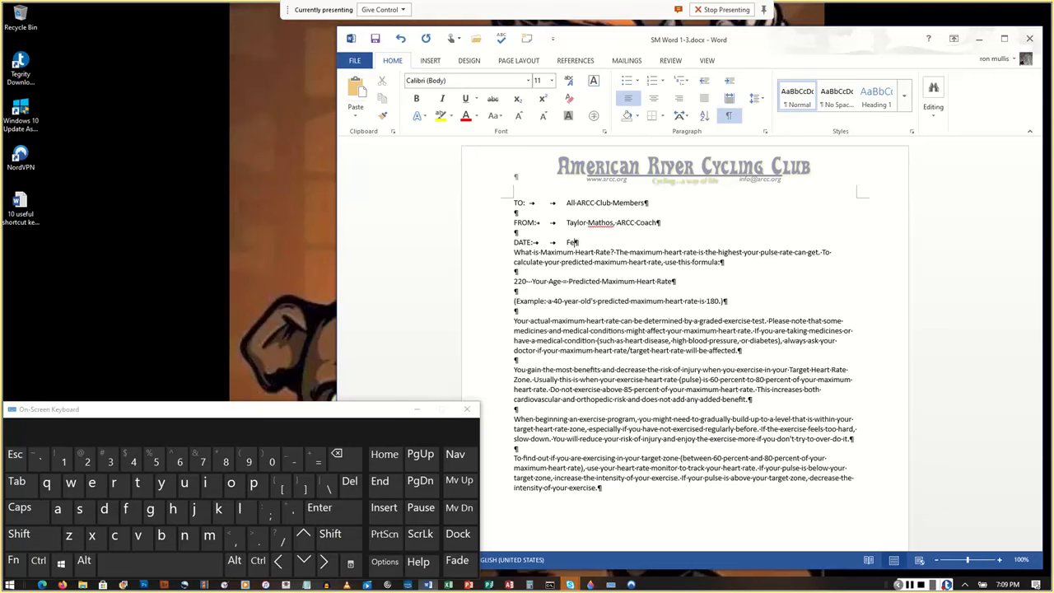
pyautogui.write('bruary 8, 2021')
pyautogui.press('Return')
pyautogui.press('Return')
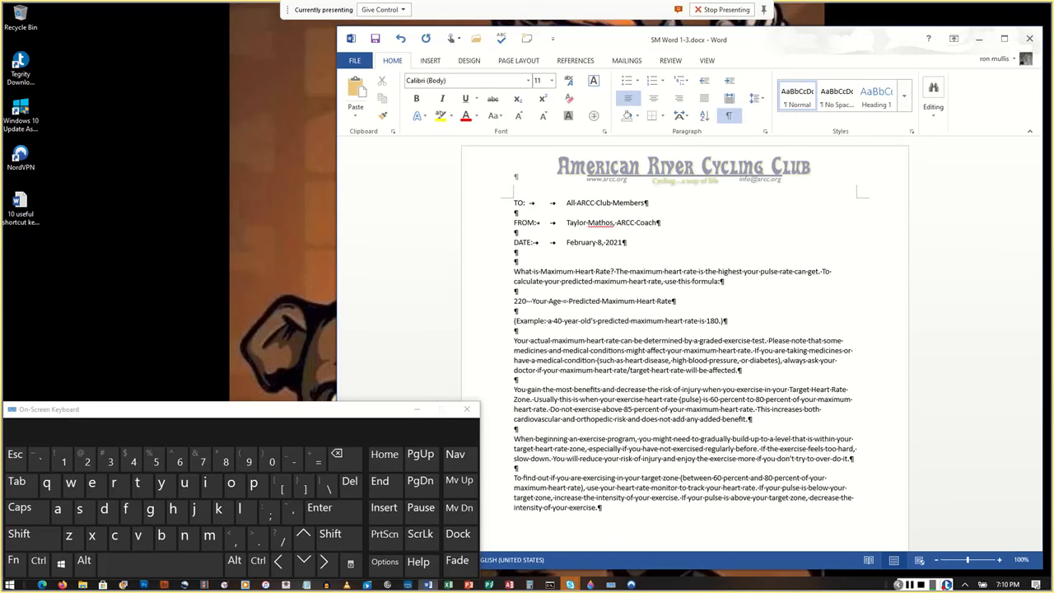
# Add a "SUBJECT:" line with one tab and "Heart Rate Training", followed by two paragraph breaks.
pyautogui.write('SUBJ')
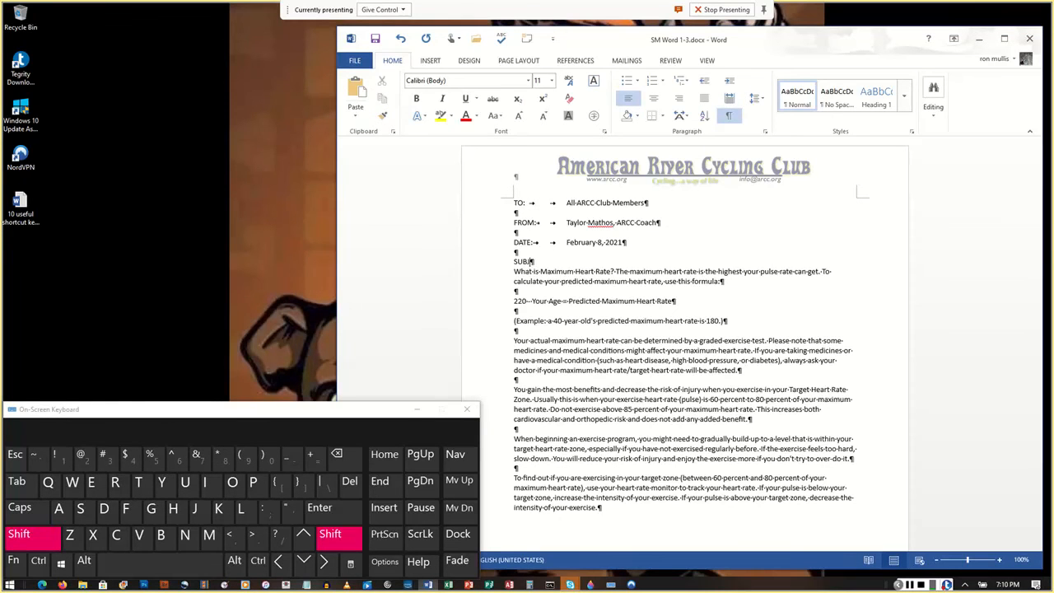
pyautogui.write('ECT:')
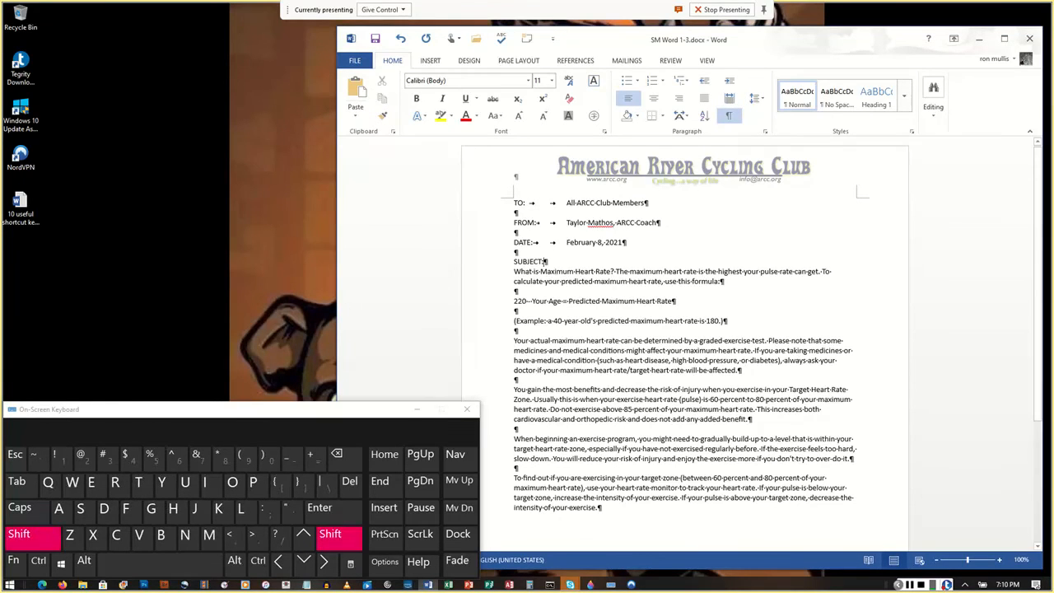
pyautogui.press('Tab')
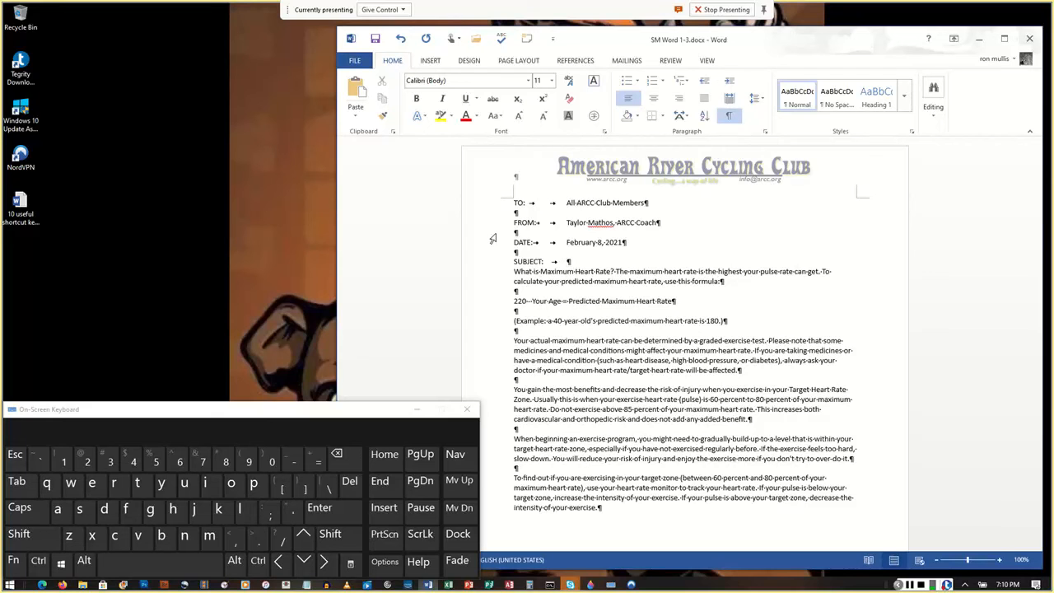
pyautogui.write('Heart')
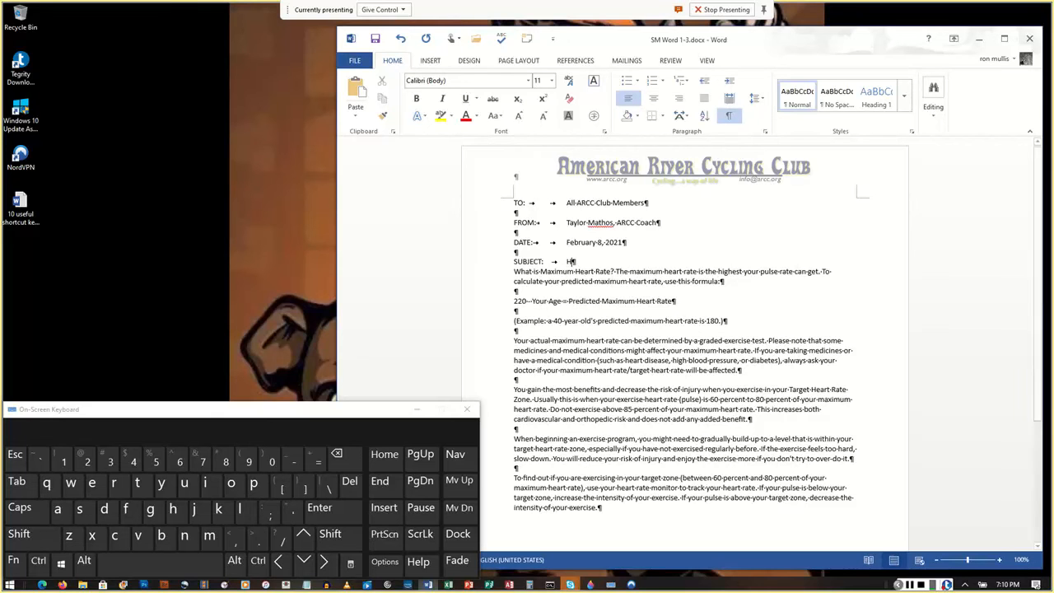
pyautogui.write(' Rate Trai')
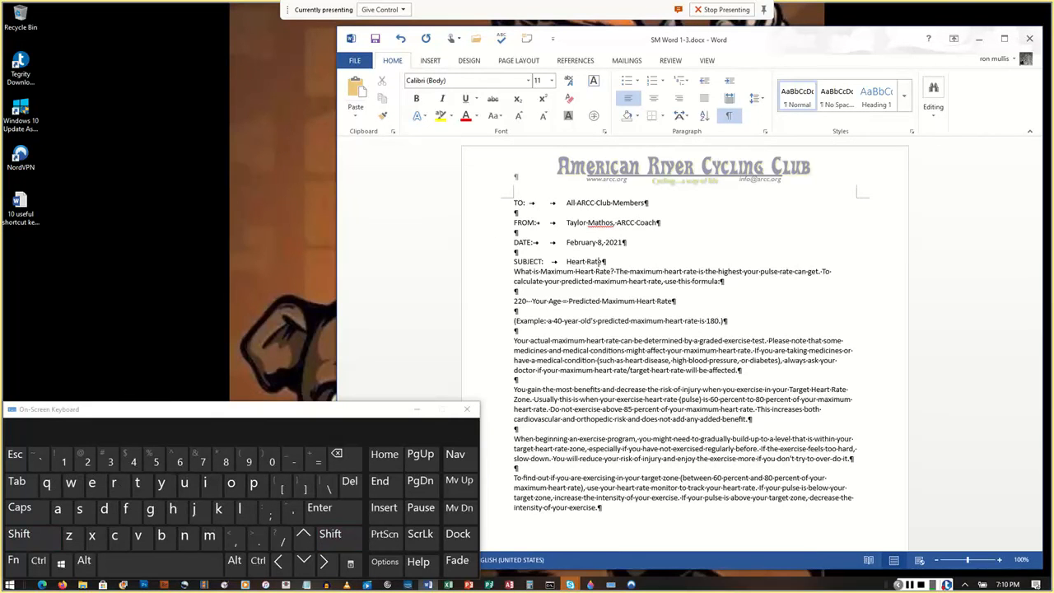
pyautogui.write('ning')
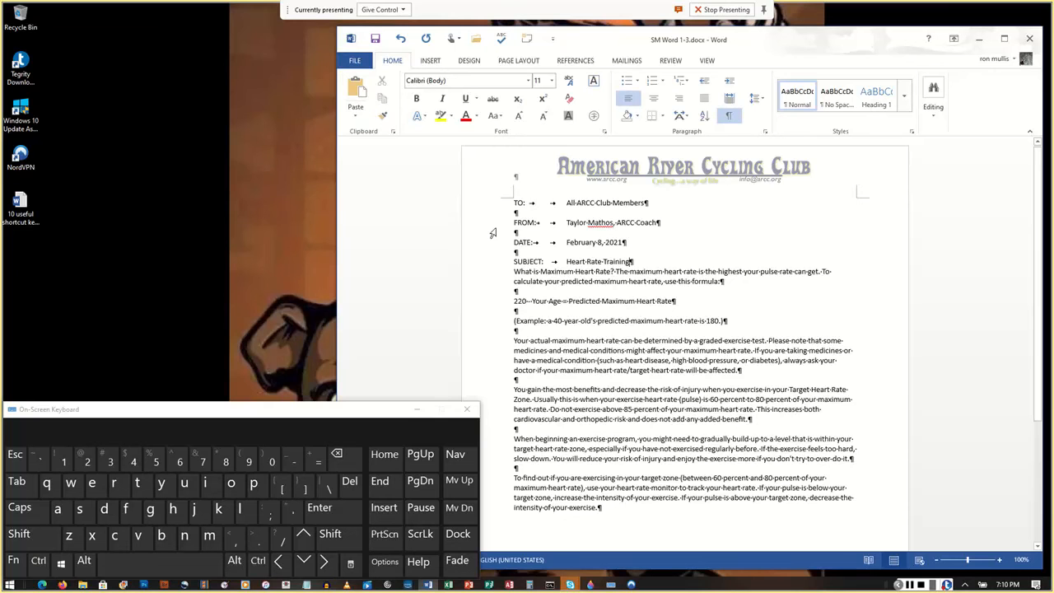
pyautogui.press('Return')
pyautogui.press('Return')
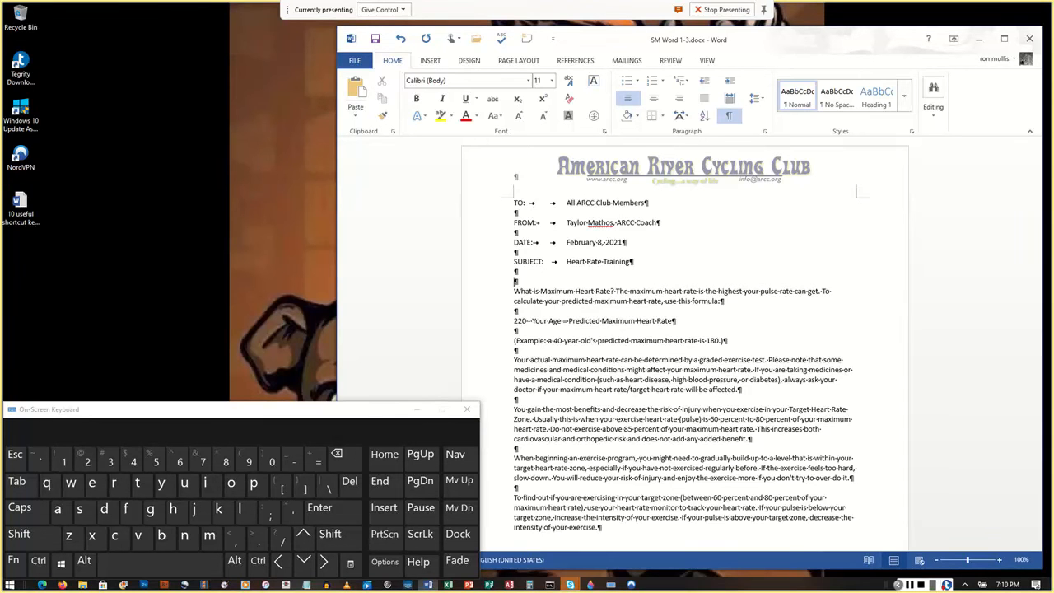
# Save the changes to the SM Word 1-3 document.
pyautogui.press('ctrl')
pyautogui.hotkey('ctrl', 's')
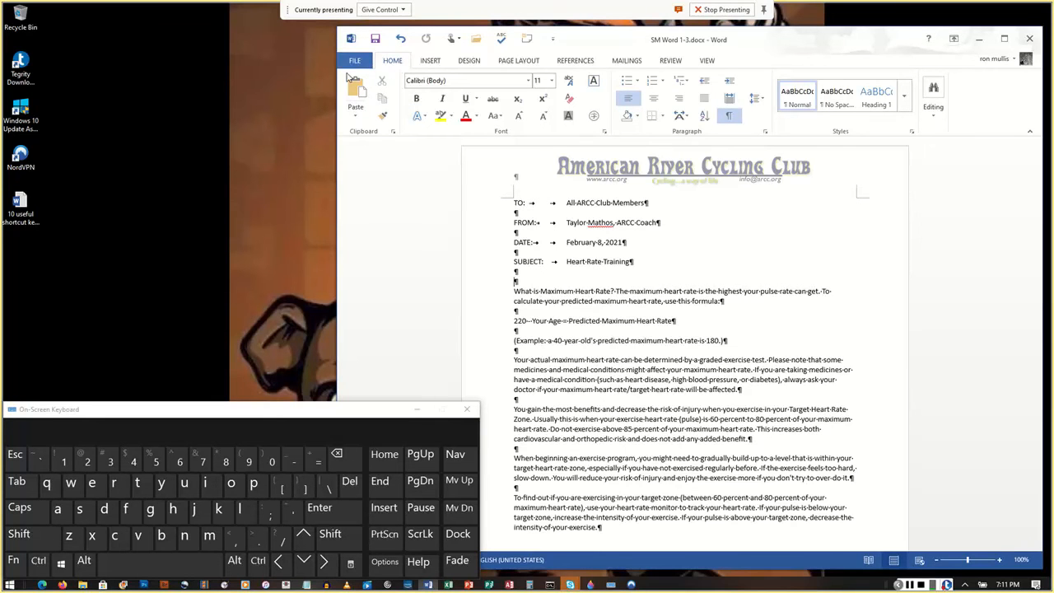
pyautogui.click(353, 62)
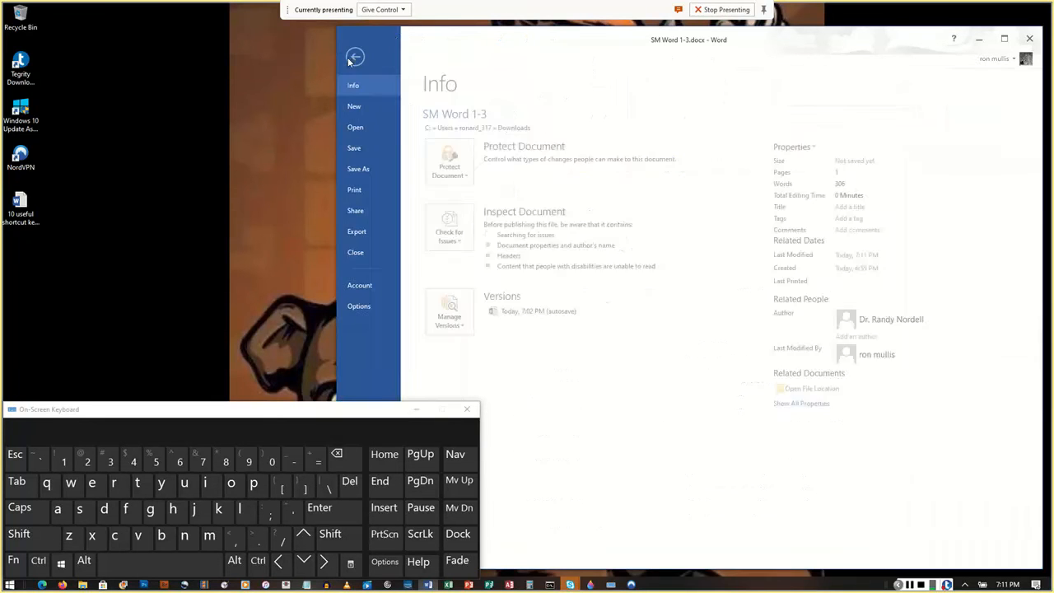
pyautogui.click(368, 147)
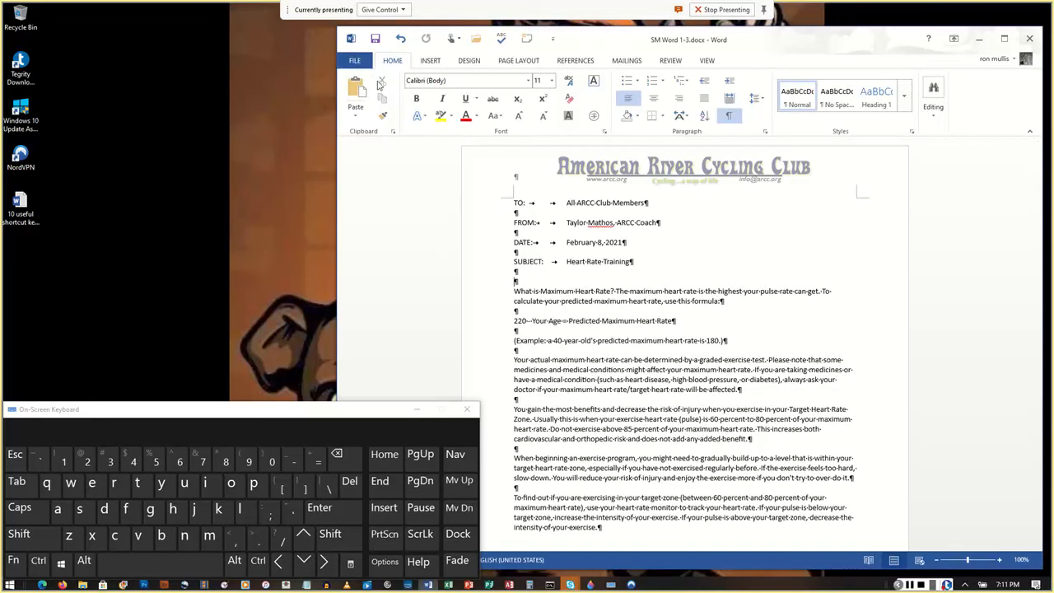
pyautogui.click(920, 584)
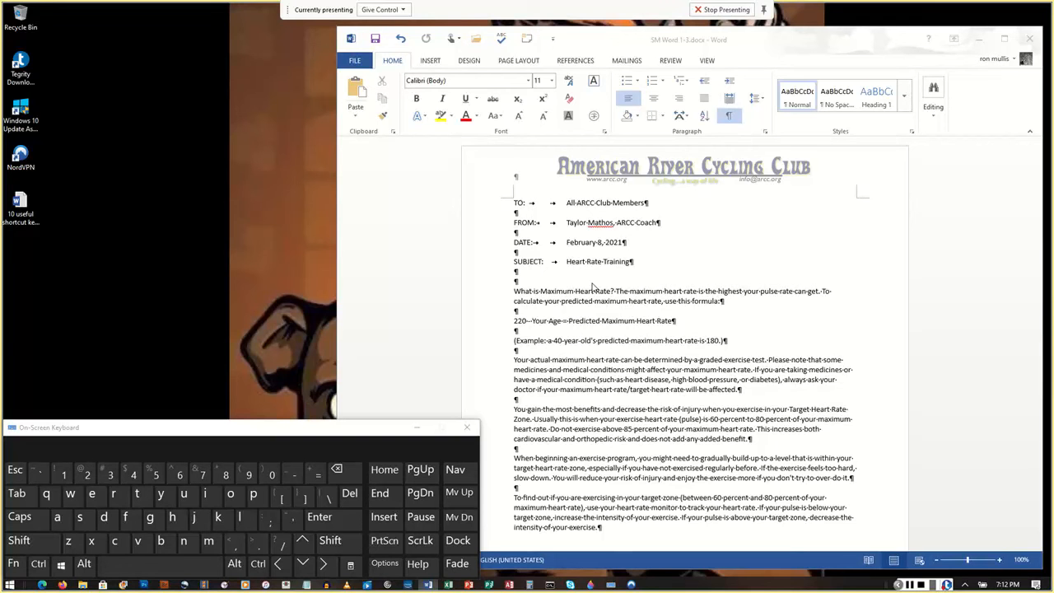
# Center the lines from "220 - Your Age = Predicted Maximum Heart Rate" through the parenthesized 40-year-old example.
pyautogui.click(513, 325)
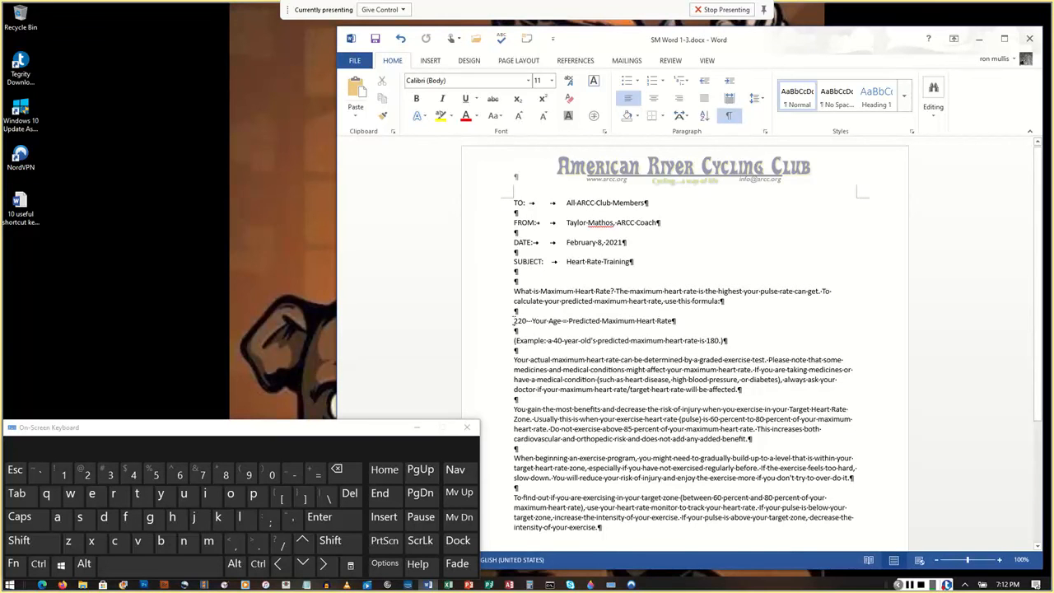
pyautogui.moveTo(513, 323); pyautogui.dragTo(722, 340)
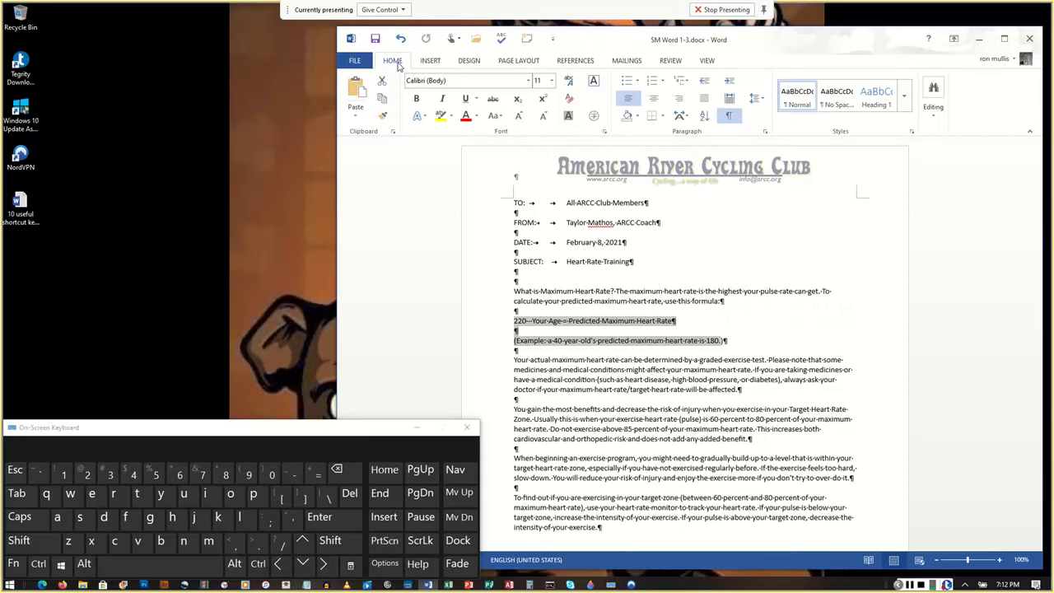
pyautogui.click(654, 99)
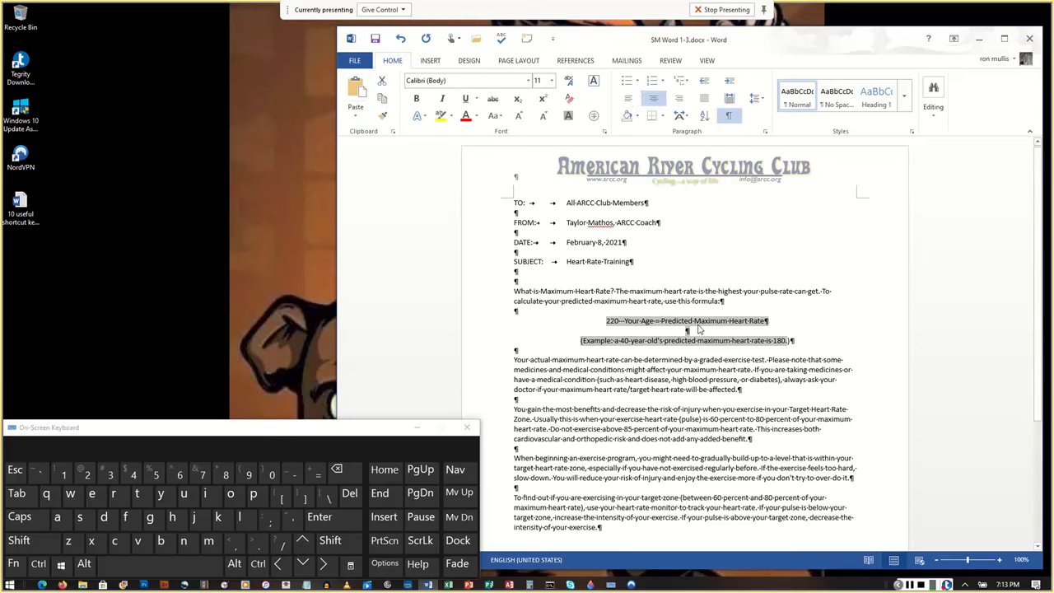
pyautogui.click(688, 322)
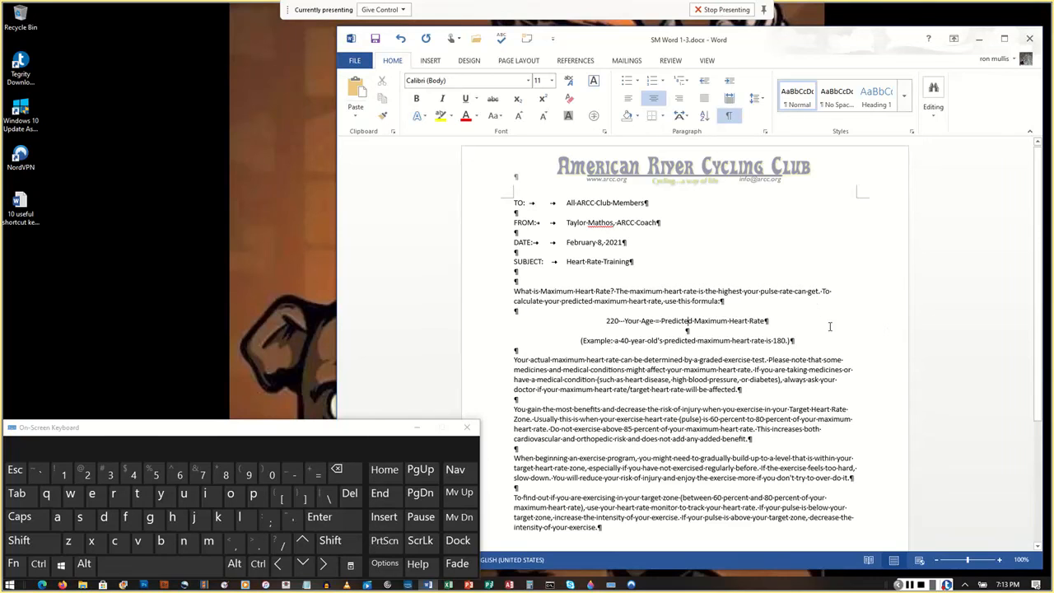
pyautogui.click(804, 282)
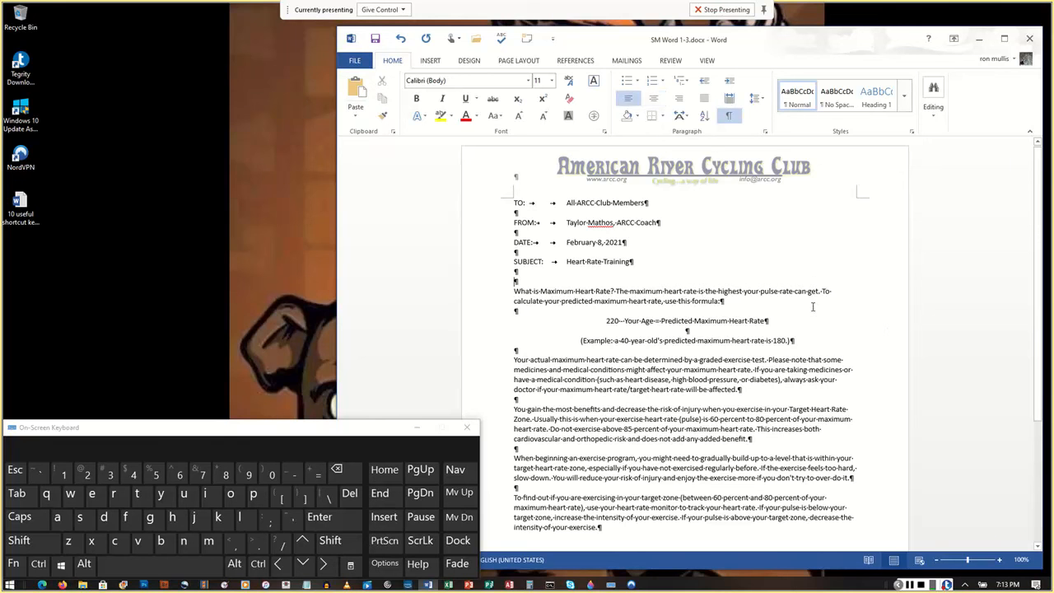
# Make the centered formula line "220 - Your Age = Predicted Maximum Heart Rate" bold.
pyautogui.click(813, 310)
pyautogui.moveTo(603, 321); pyautogui.dragTo(765, 321)
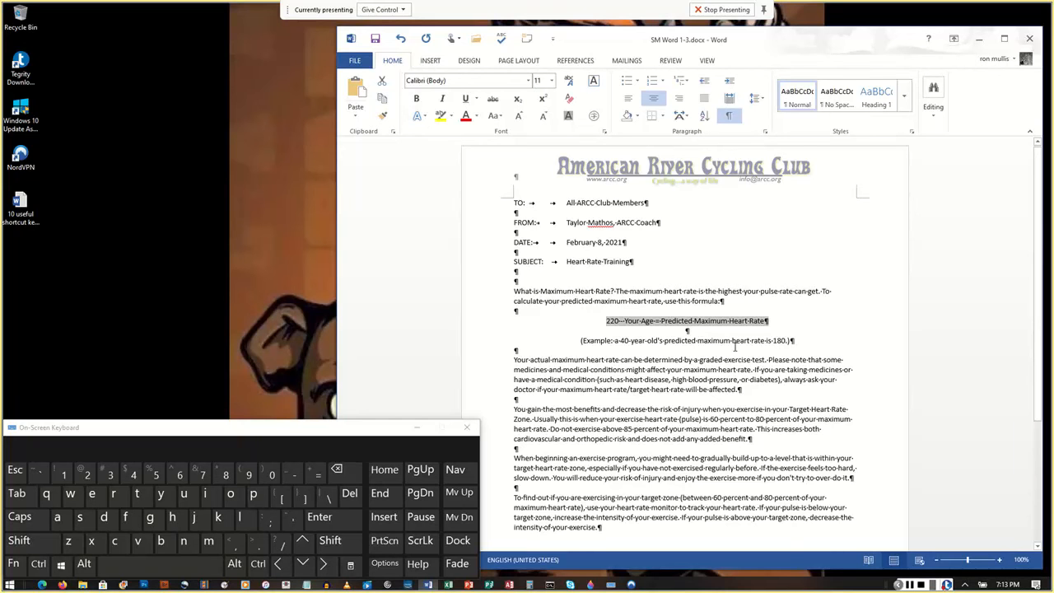
pyautogui.press('ctrl')
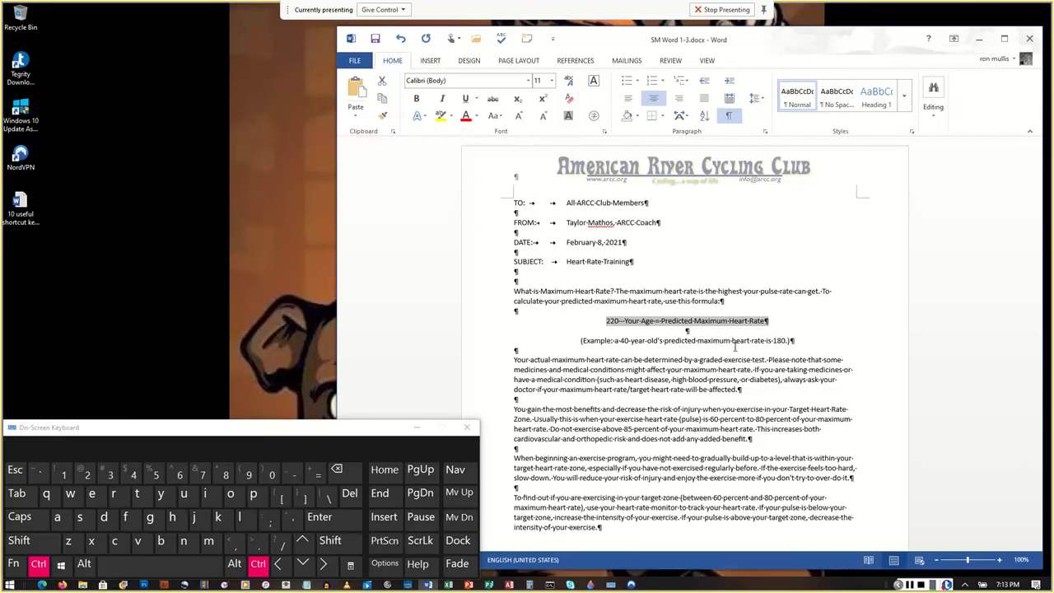
pyautogui.hotkey('ctrl', 'b')
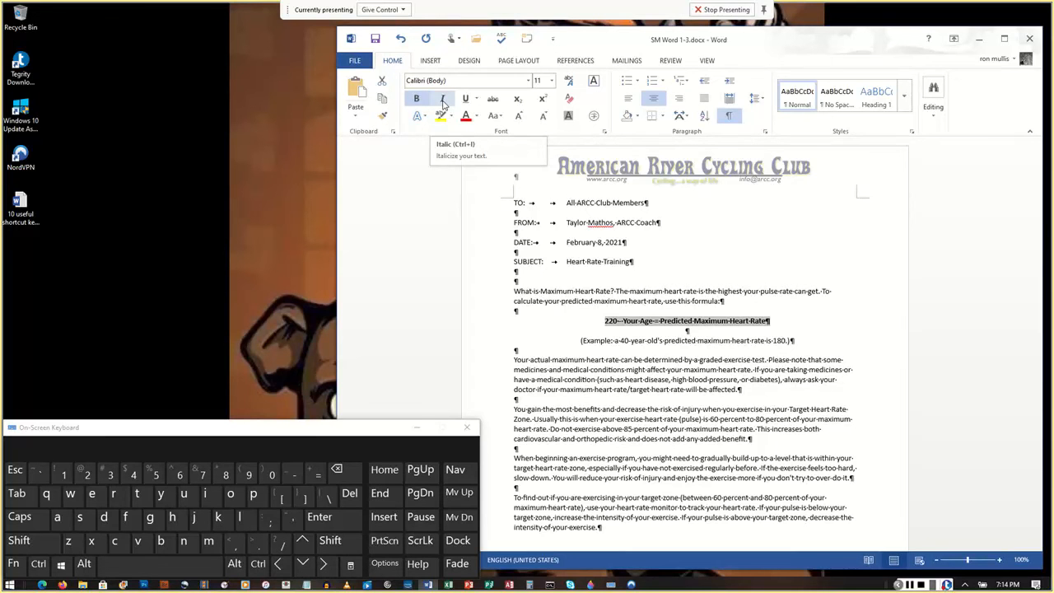
# Italicize the line "(Example: a 40-year-old's predicted maximum heart rate is 180.)".
pyautogui.click(609, 340)
pyautogui.moveTo(579, 340); pyautogui.dragTo(792, 343)
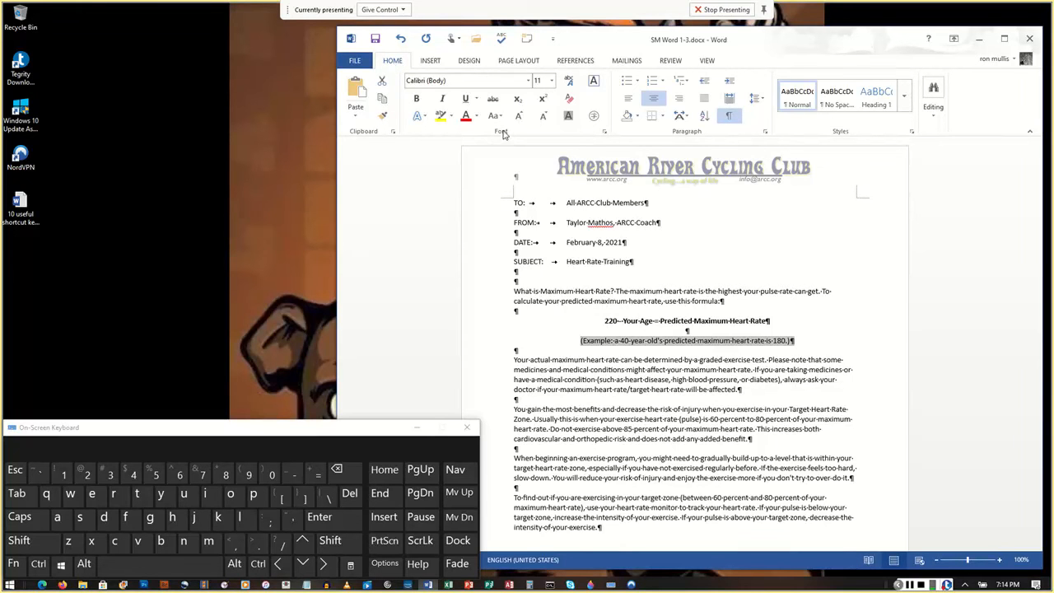
pyautogui.click(443, 100)
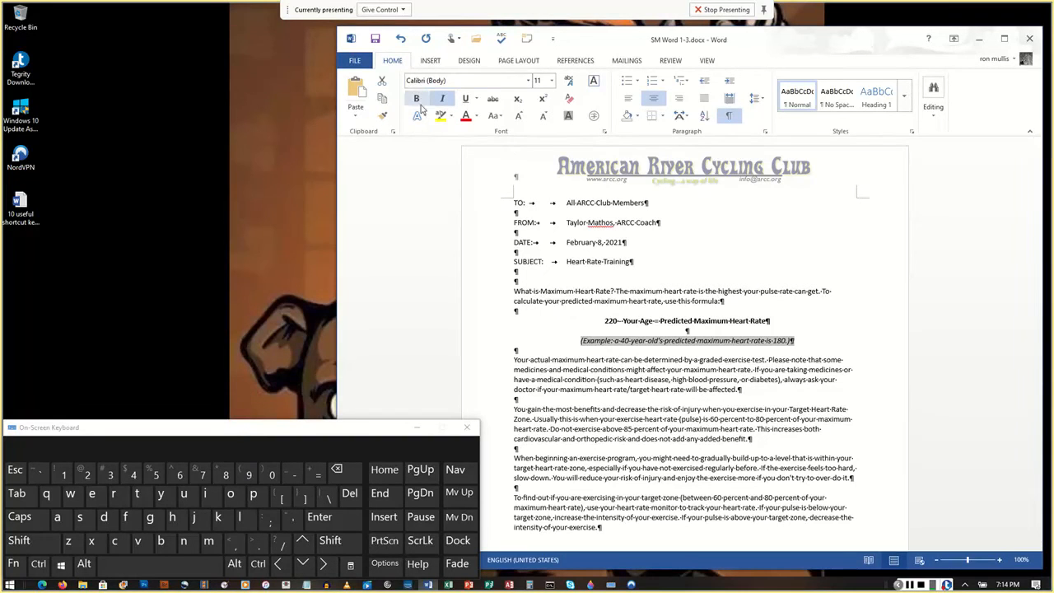
# Delete the blank line between the bold formula and the italic example line.
pyautogui.click(646, 321)
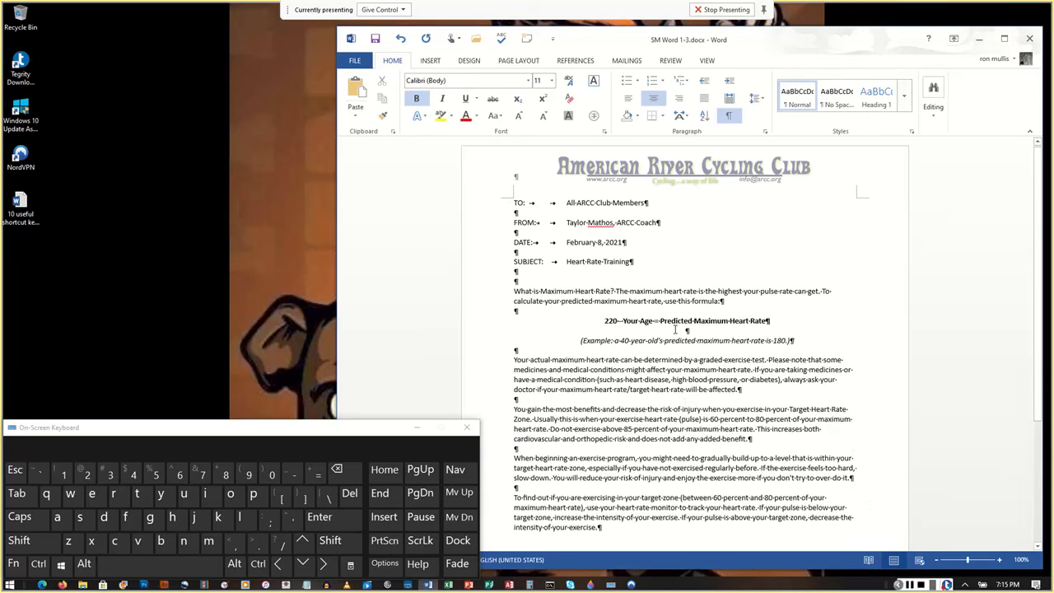
pyautogui.click(675, 329)
pyautogui.hotkey('ctrl', 'l')
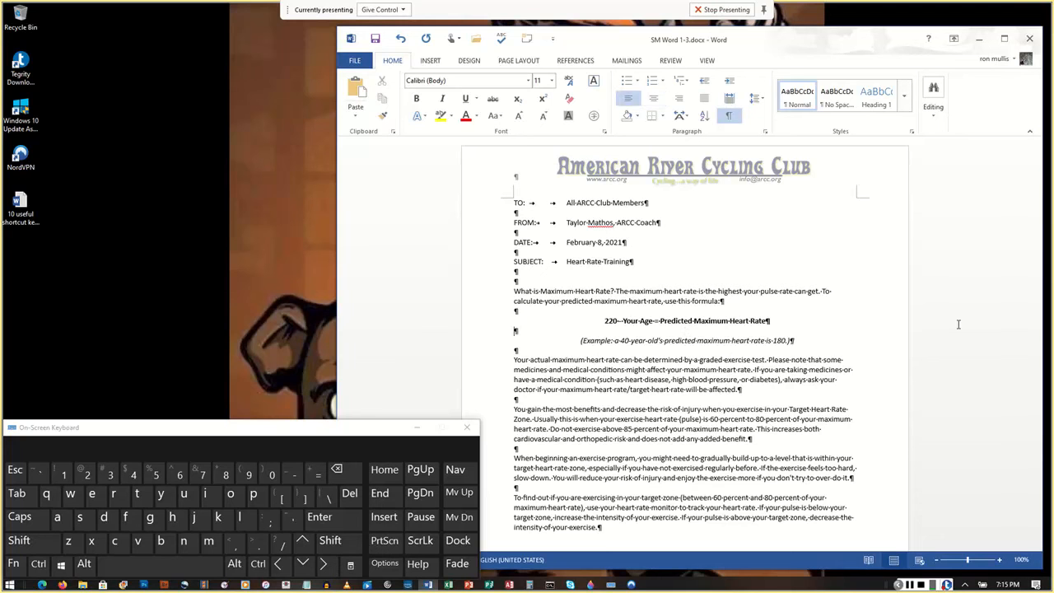
pyautogui.press('Delete')
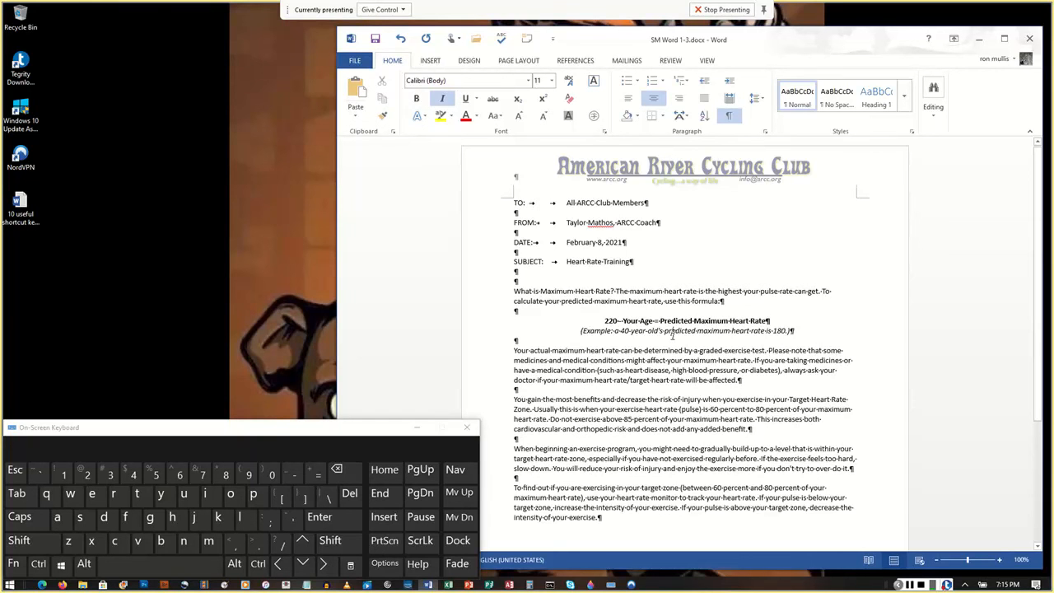
pyautogui.press('ctrl')
pyautogui.click(909, 586)
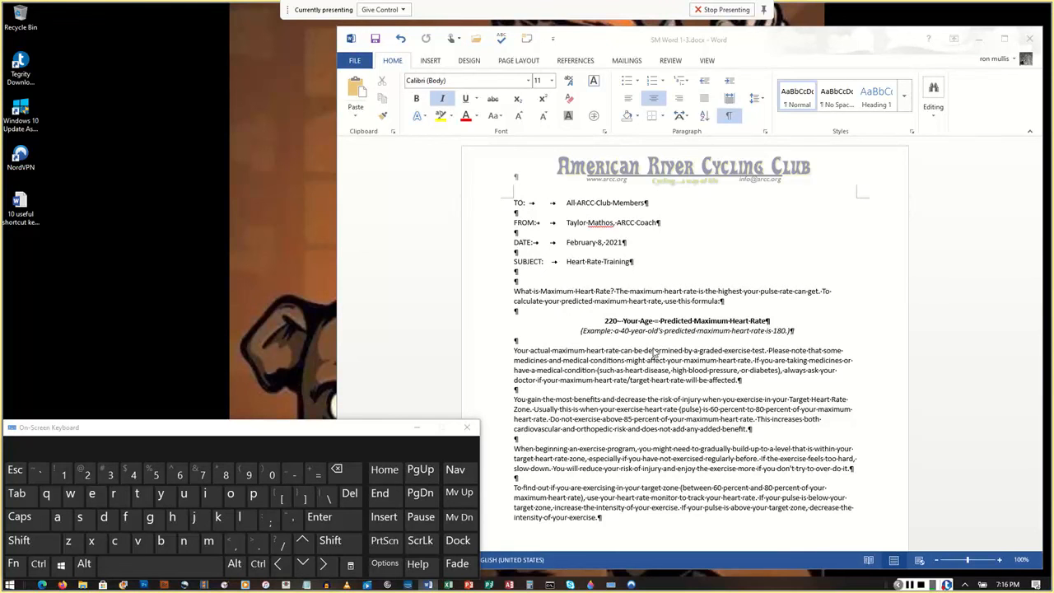
# Select the entire document body and set its font size to 12 pt.
pyautogui.click(671, 330)
pyautogui.press('ctrl')
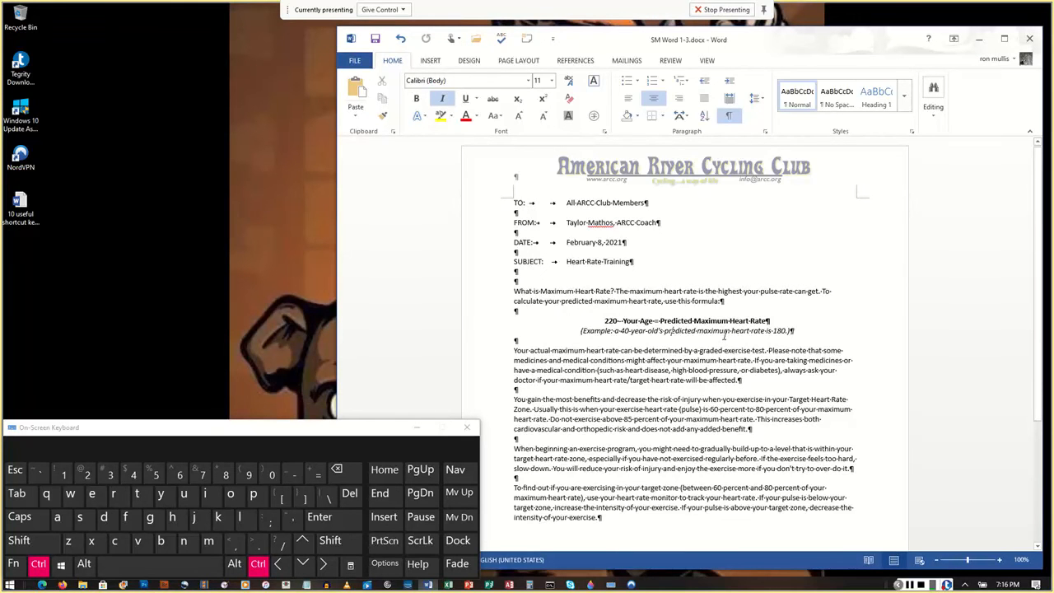
pyautogui.hotkey('ctrl', 'a')
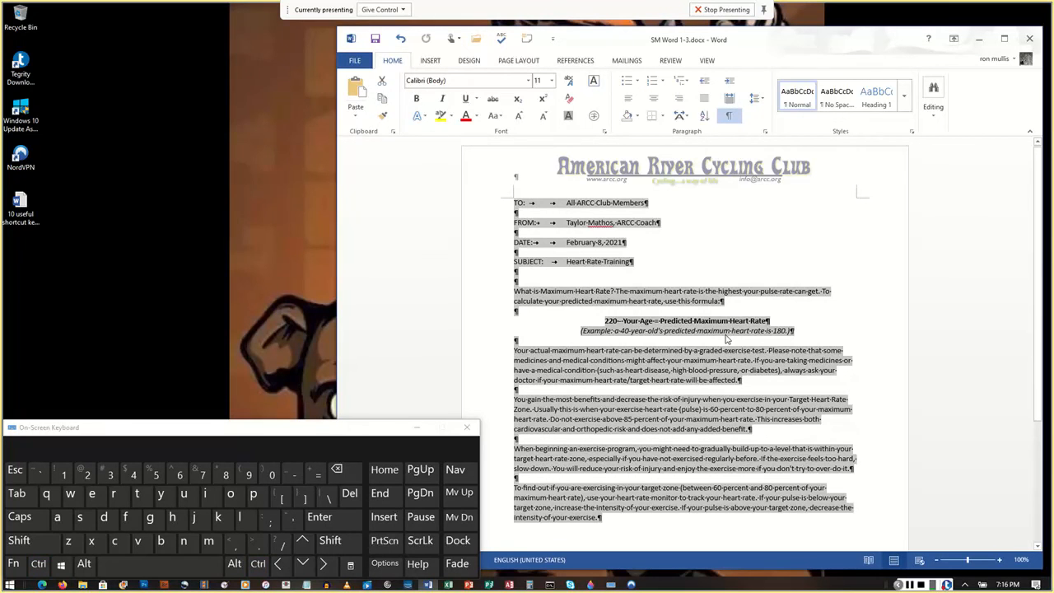
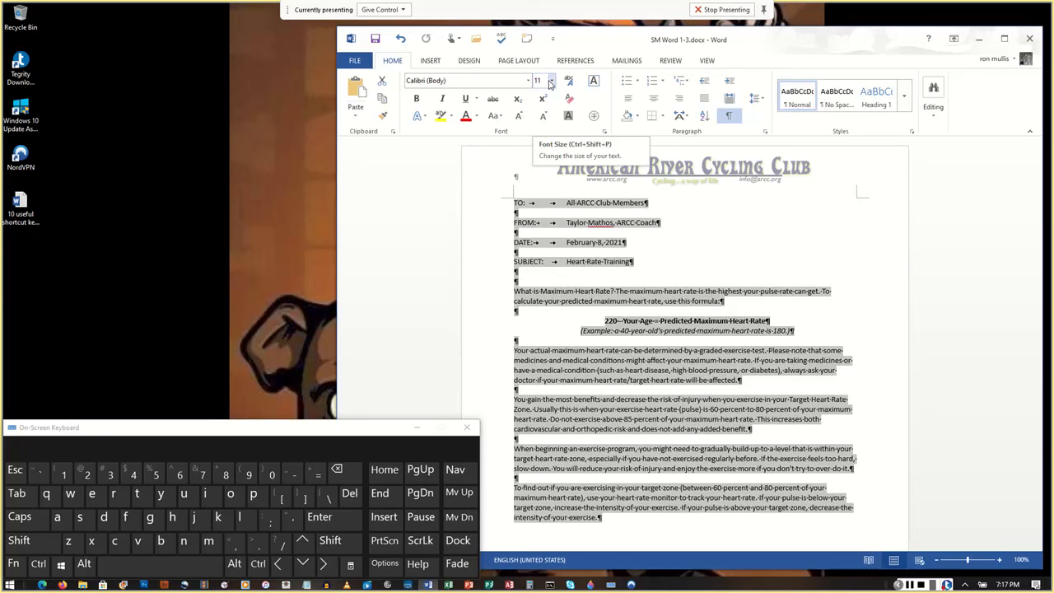
pyautogui.hotkey('ctrl', 'shift')
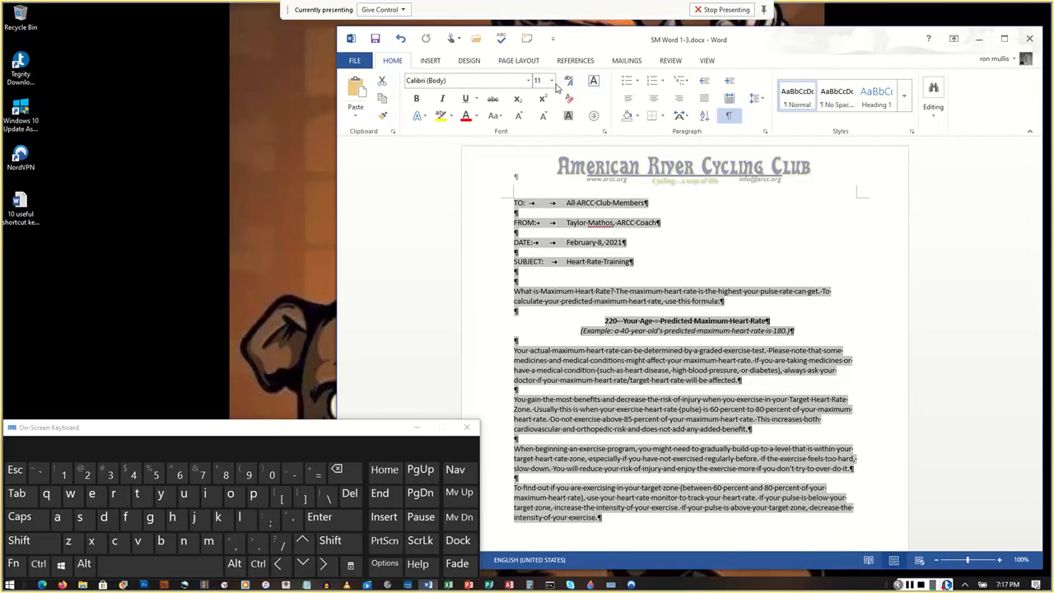
pyautogui.click(552, 80)
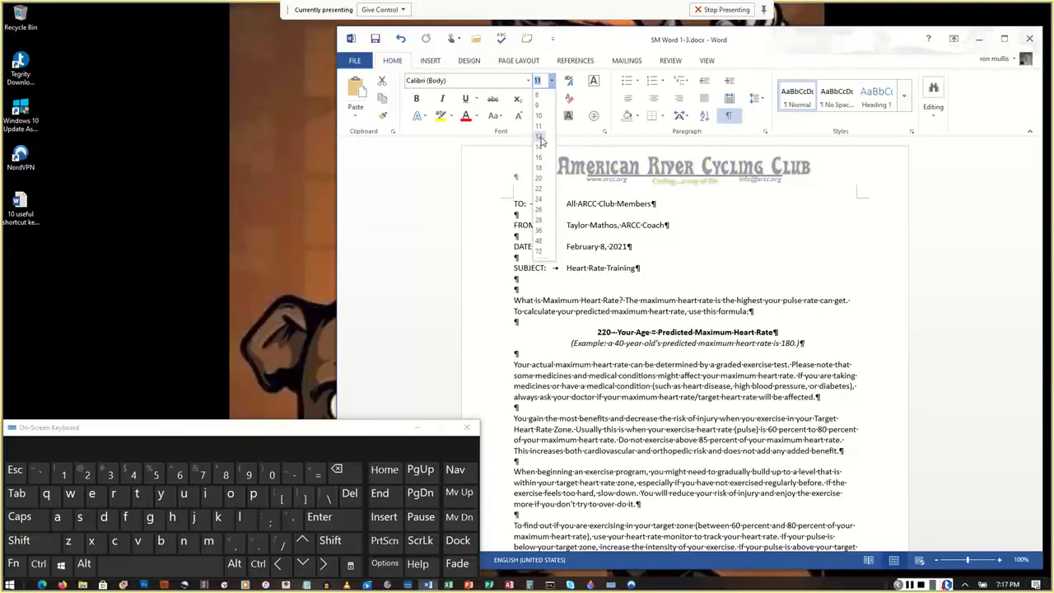
pyautogui.click(539, 137)
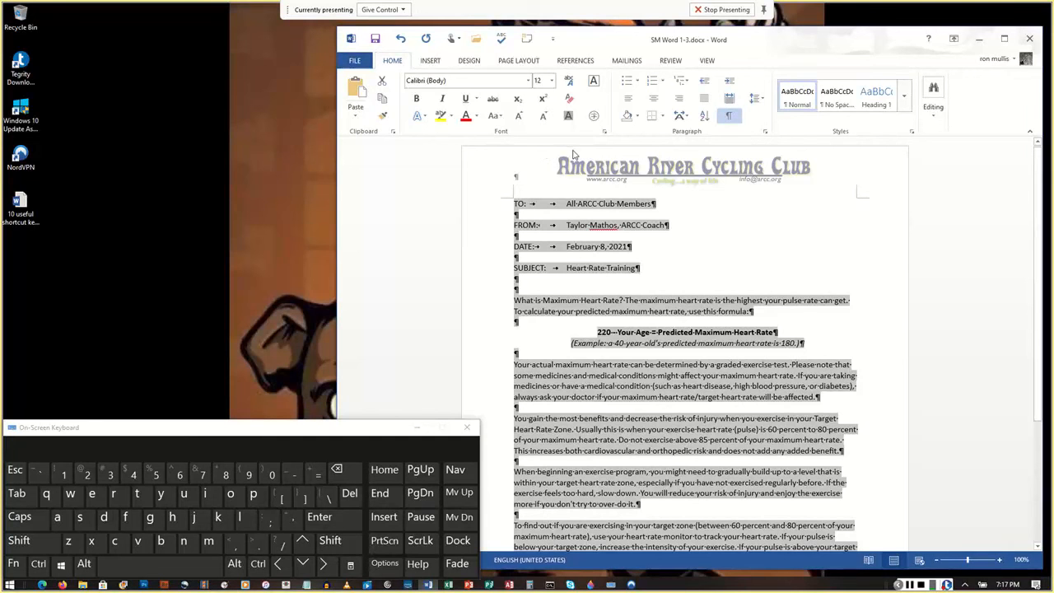
# Select "What is Maximum Heart Rate?" at the start of the first body paragraph and choose the Bold font style in the Font dialog.
pyautogui.click(516, 304)
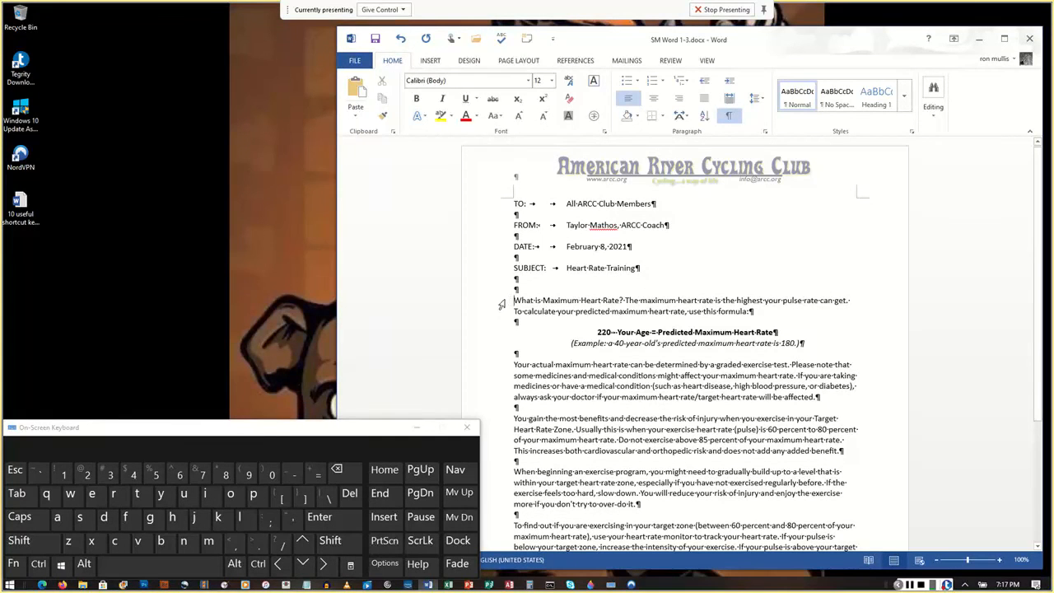
pyautogui.moveTo(514, 302); pyautogui.dragTo(623, 303)
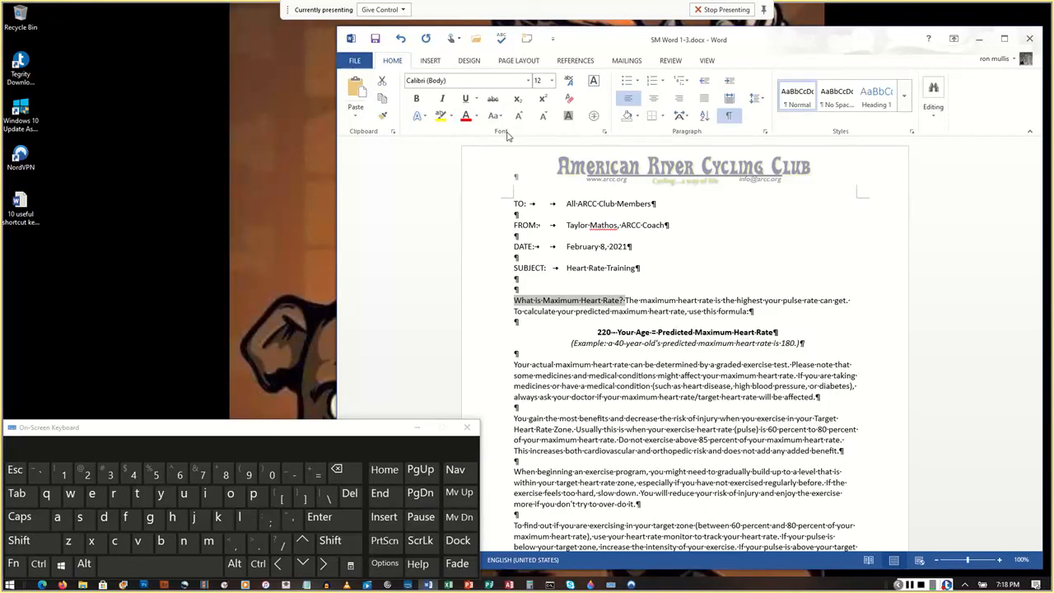
pyautogui.click(604, 134)
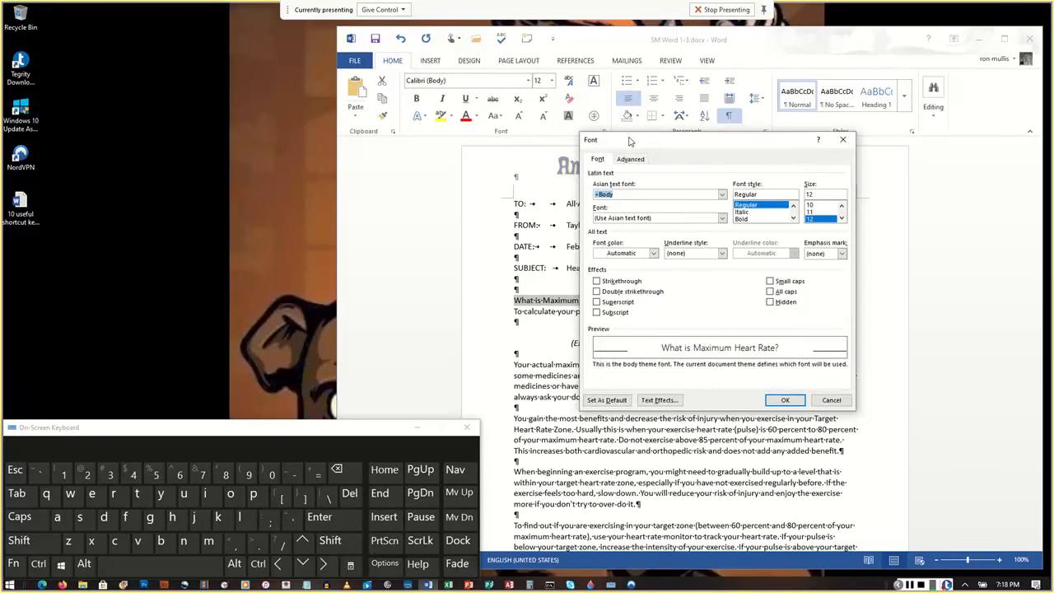
pyautogui.moveTo(630, 139); pyautogui.dragTo(586, 129)
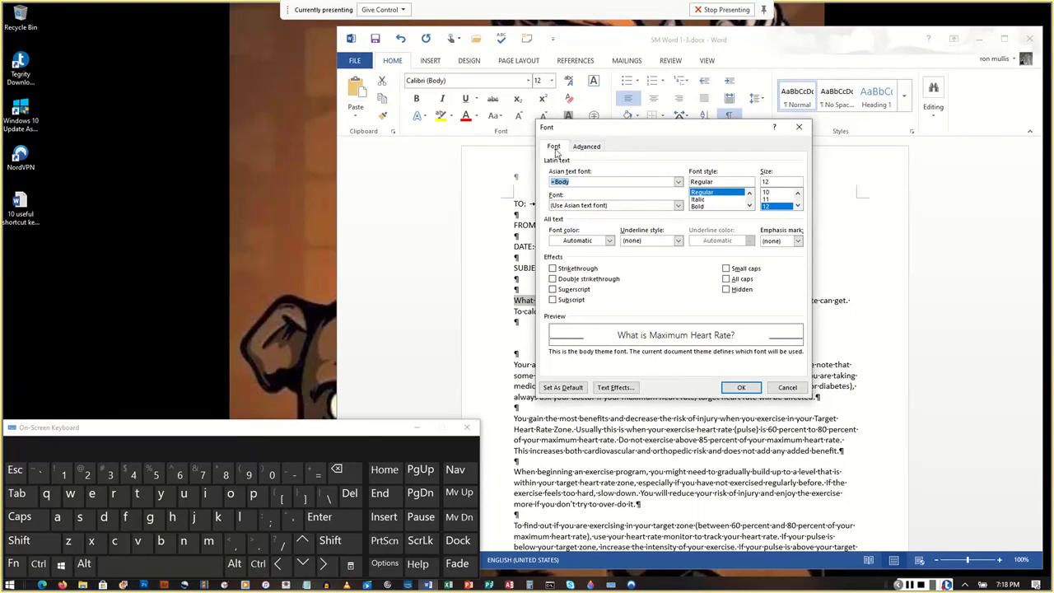
pyautogui.click(555, 148)
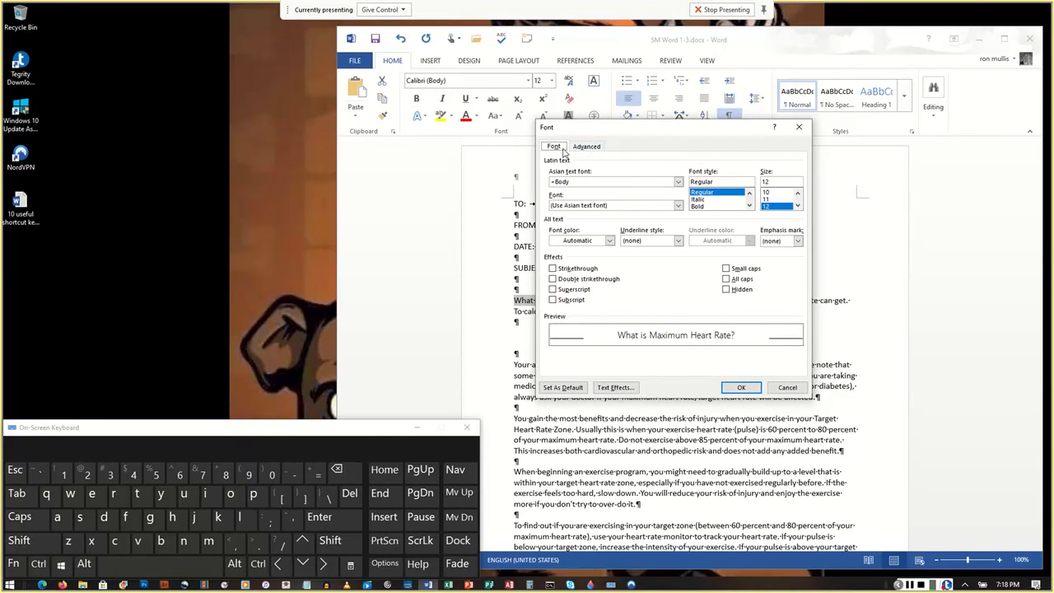
pyautogui.click(587, 149)
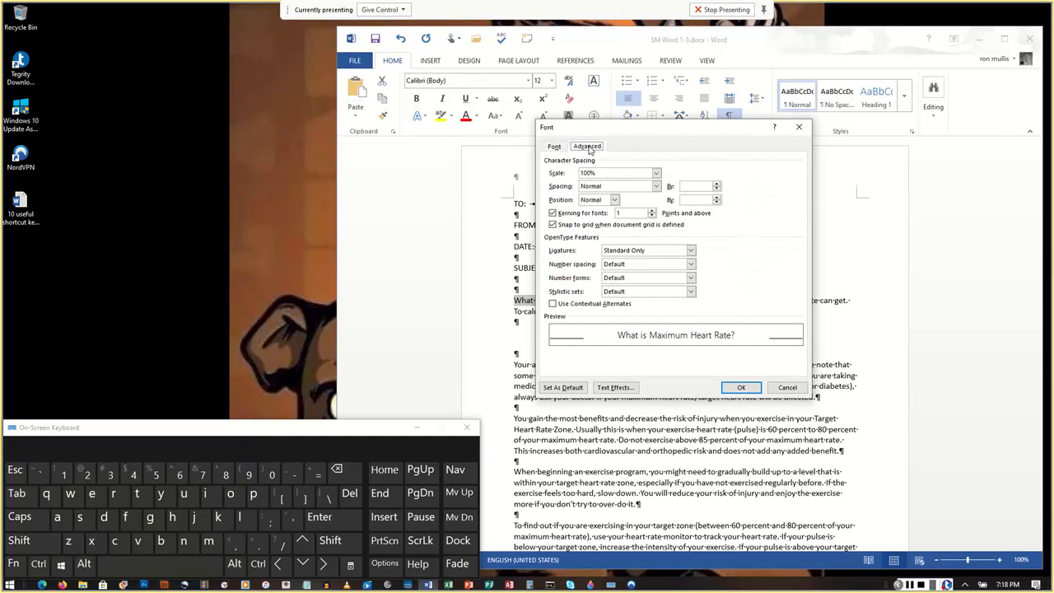
pyautogui.click(552, 148)
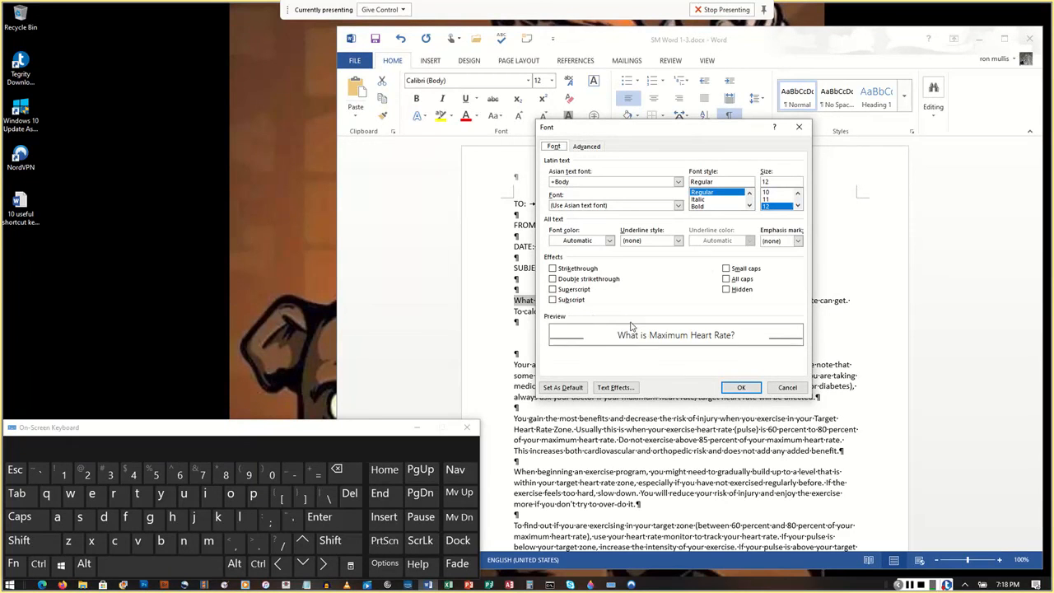
pyautogui.click(702, 210)
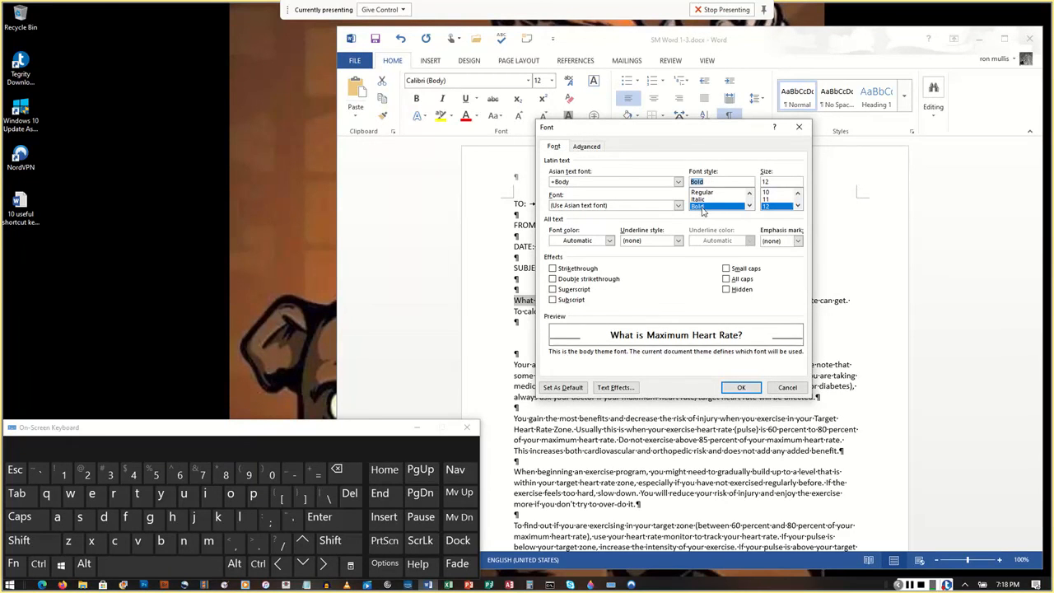
pyautogui.click(703, 193)
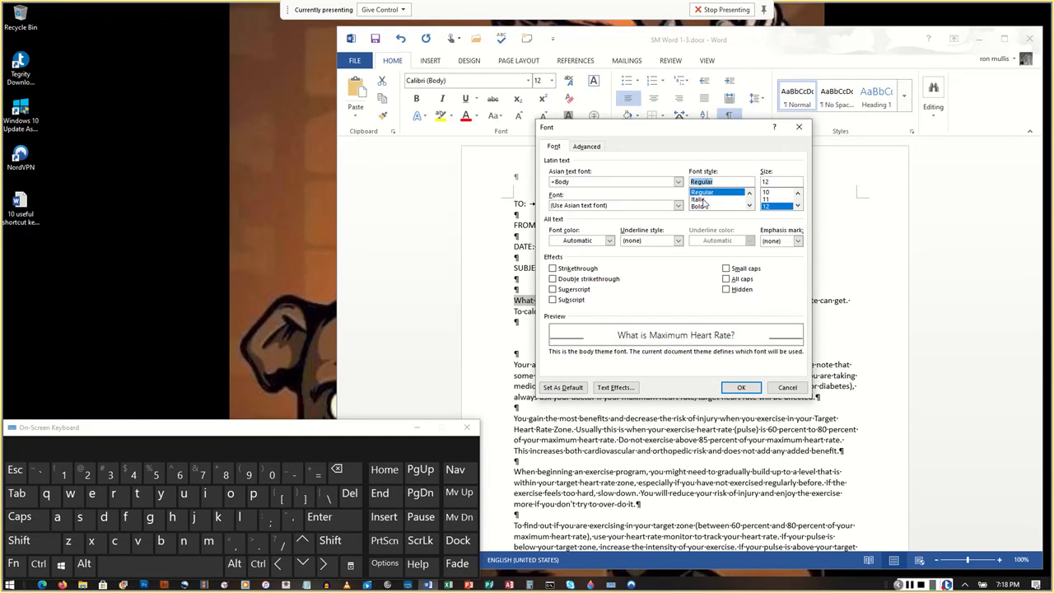
pyautogui.click(703, 199)
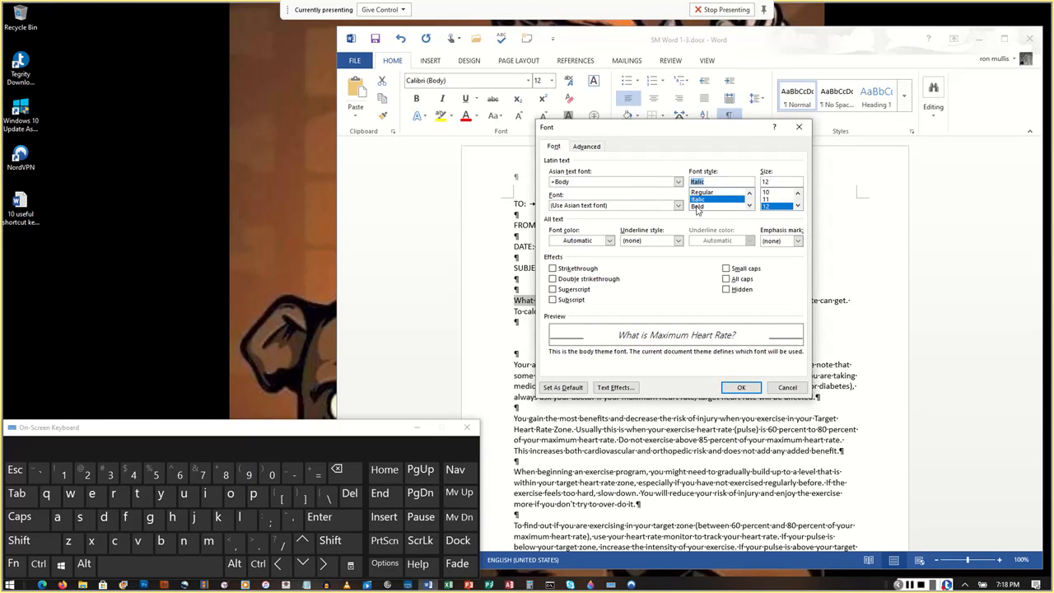
pyautogui.click(702, 207)
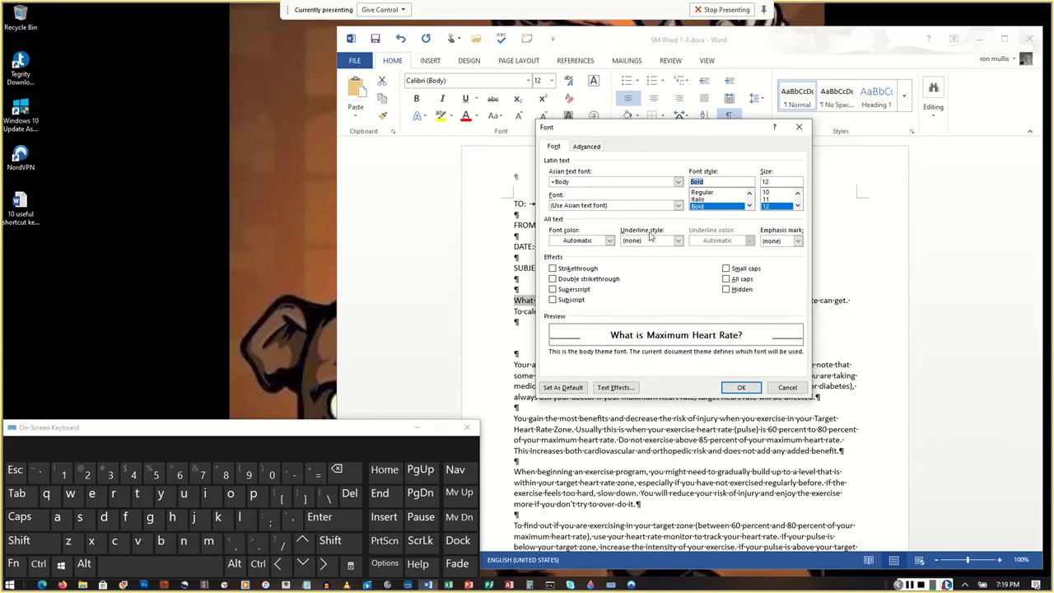
# Set the underline style of "What is Maximum Heart Rate?" to Words only with the underline color Green, Accent 6.
pyautogui.click(677, 240)
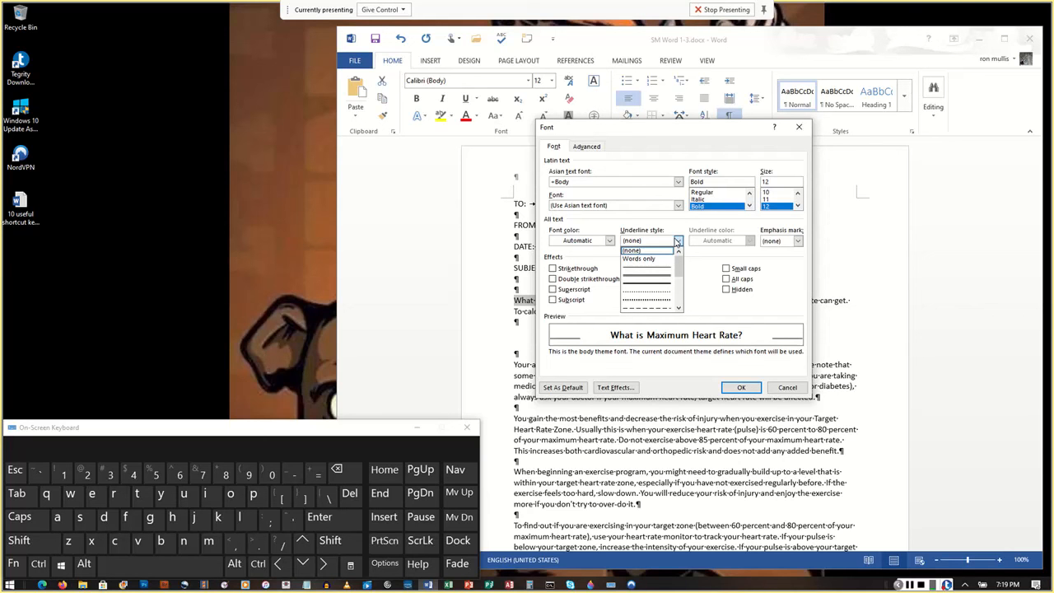
pyautogui.click(649, 259)
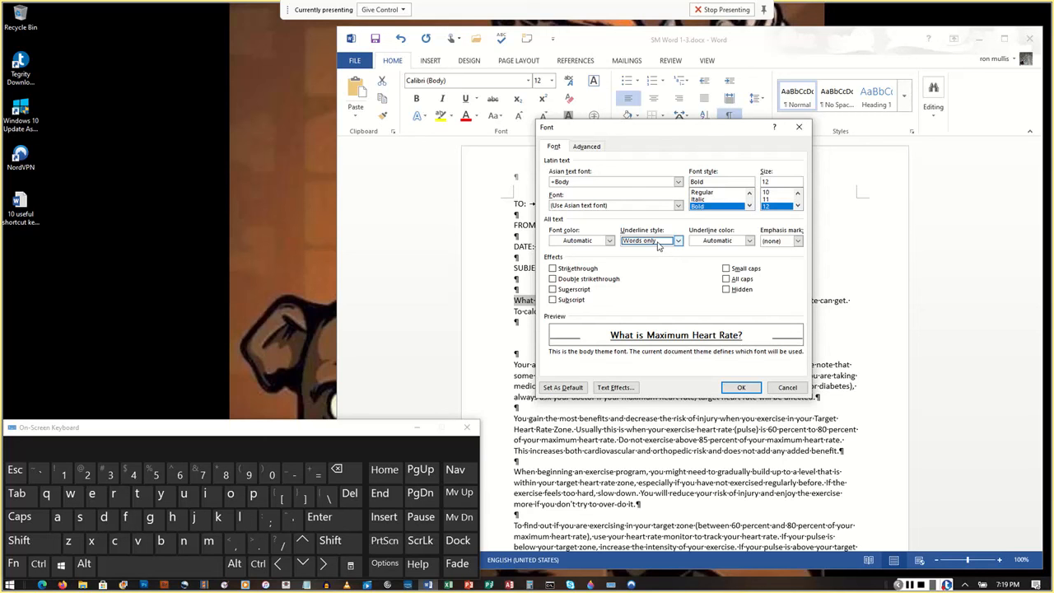
pyautogui.press('Tab')
pyautogui.click(721, 242)
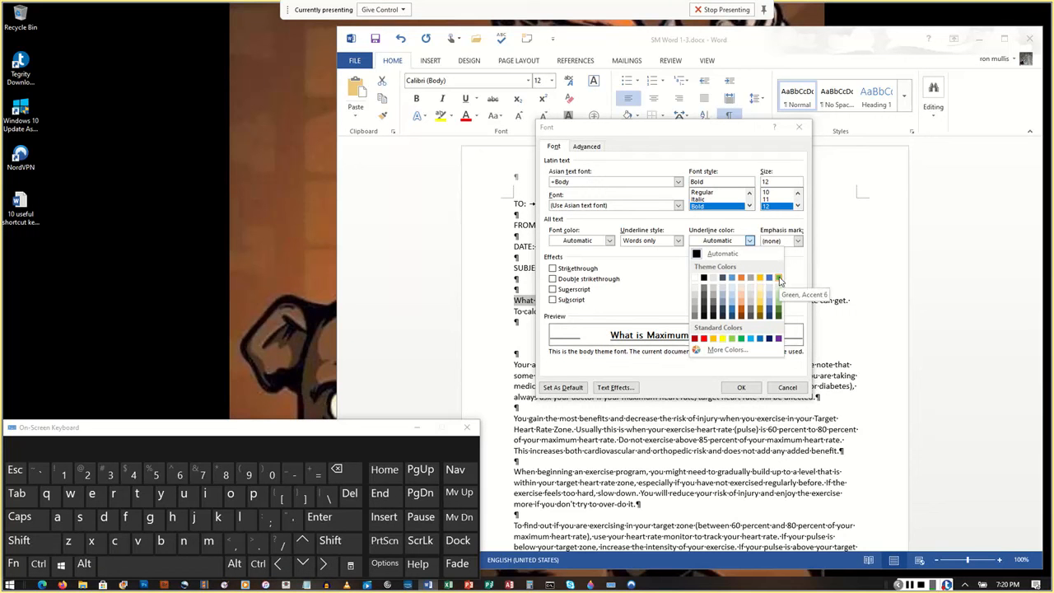
pyautogui.click(779, 280)
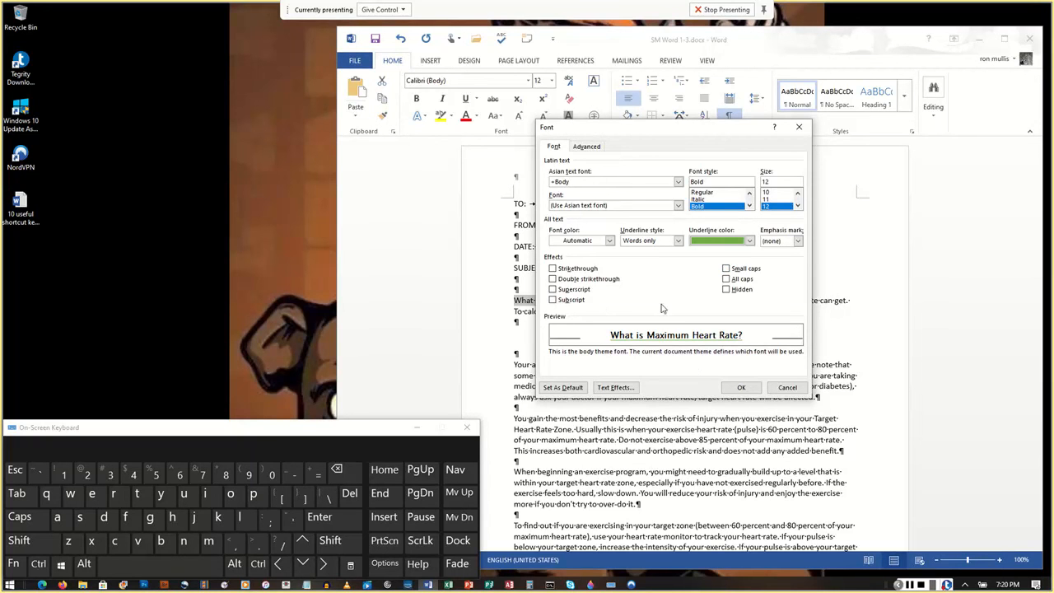
# Turn on Small caps for "What is Maximum Heart Rate?" and apply the font settings.
pyautogui.click(726, 268)
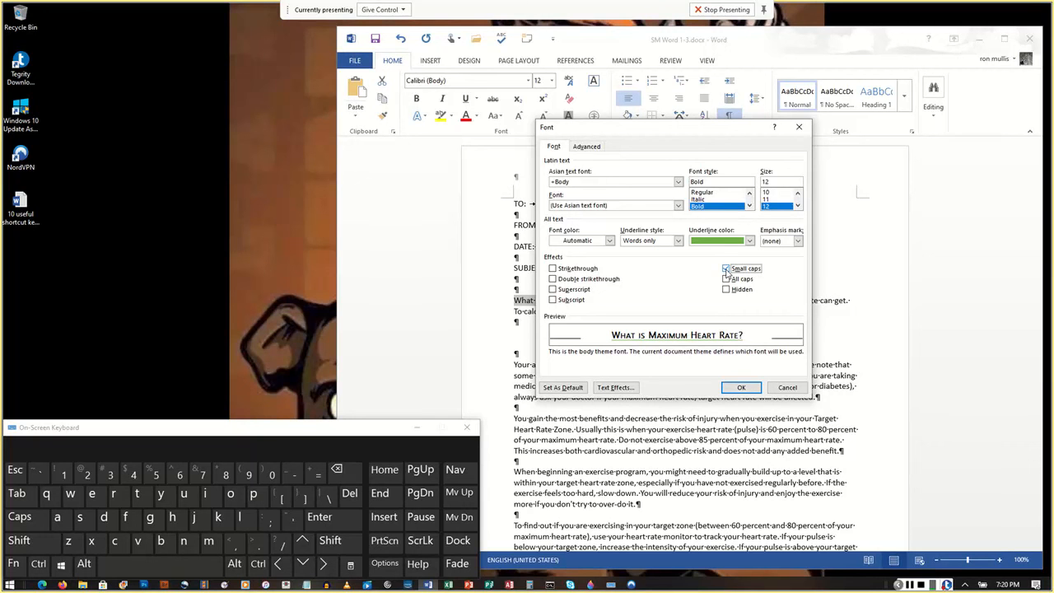
pyautogui.click(726, 269)
pyautogui.click(726, 270)
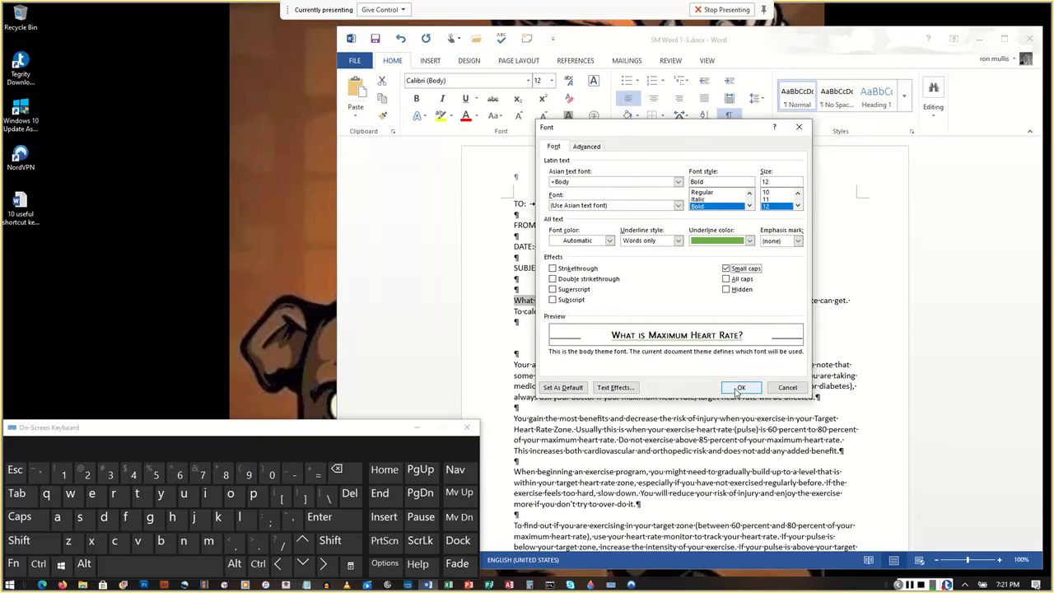
pyautogui.moveTo(692, 130); pyautogui.dragTo(858, 142)
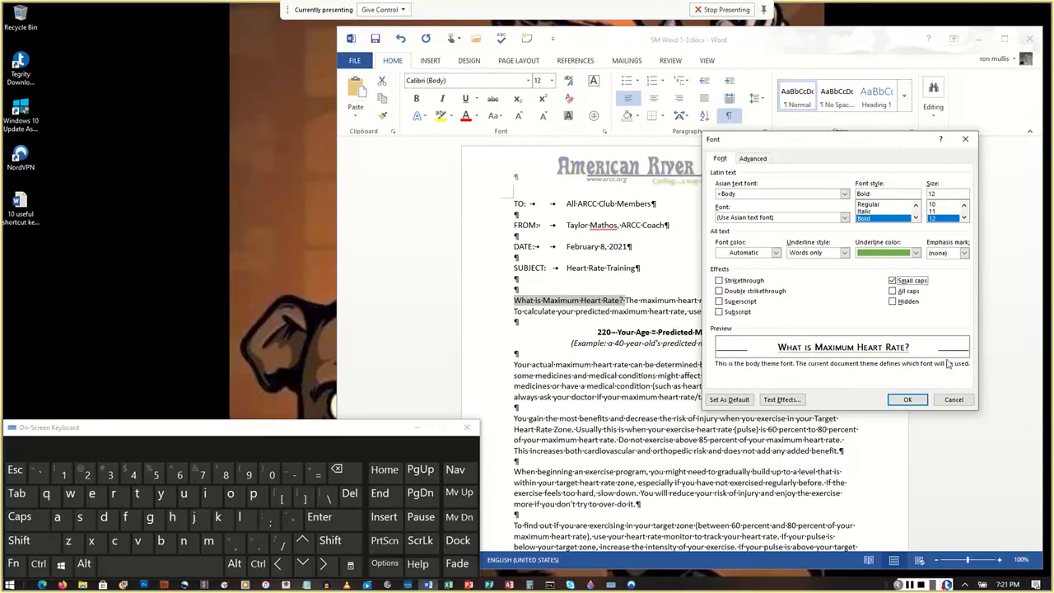
pyautogui.click(907, 400)
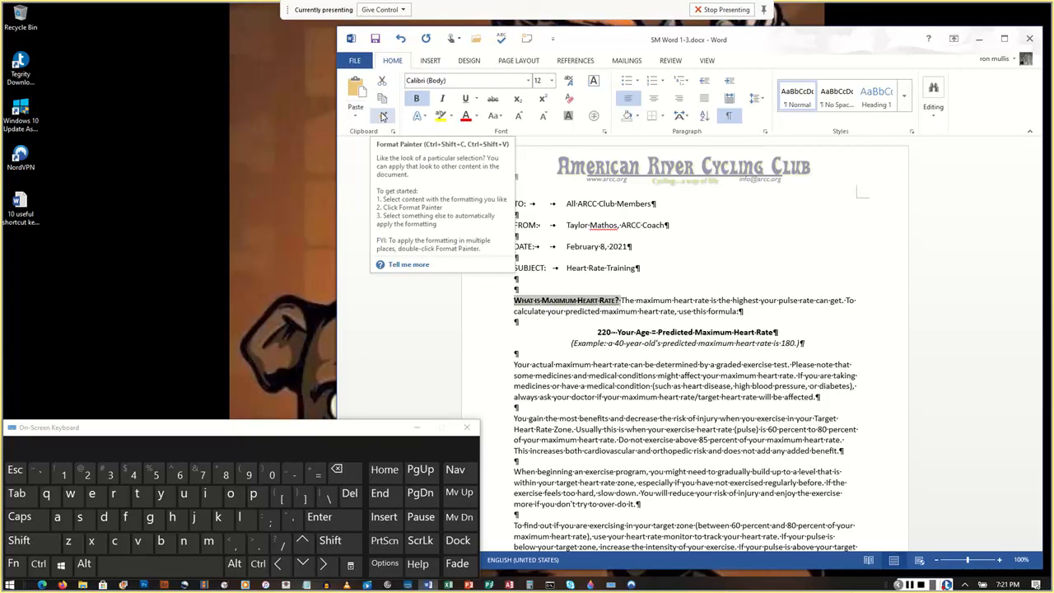
# Copy the formatting of "What is Maximum Heart Rate?" to "Target Heart Rate Zone" in the "You gain the most benefits" paragraph with Format Painter.
pyautogui.click(383, 116)
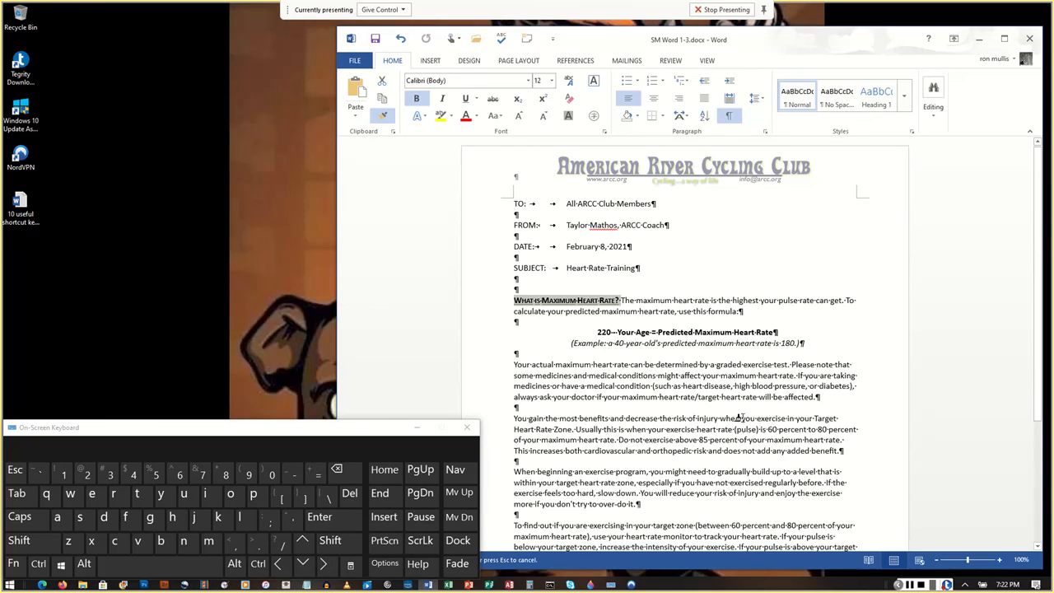
pyautogui.moveTo(811, 418)
pyautogui.mouseDown()
pyautogui.moveTo(805, 428)
pyautogui.moveTo(567, 429)
pyautogui.mouseUp()
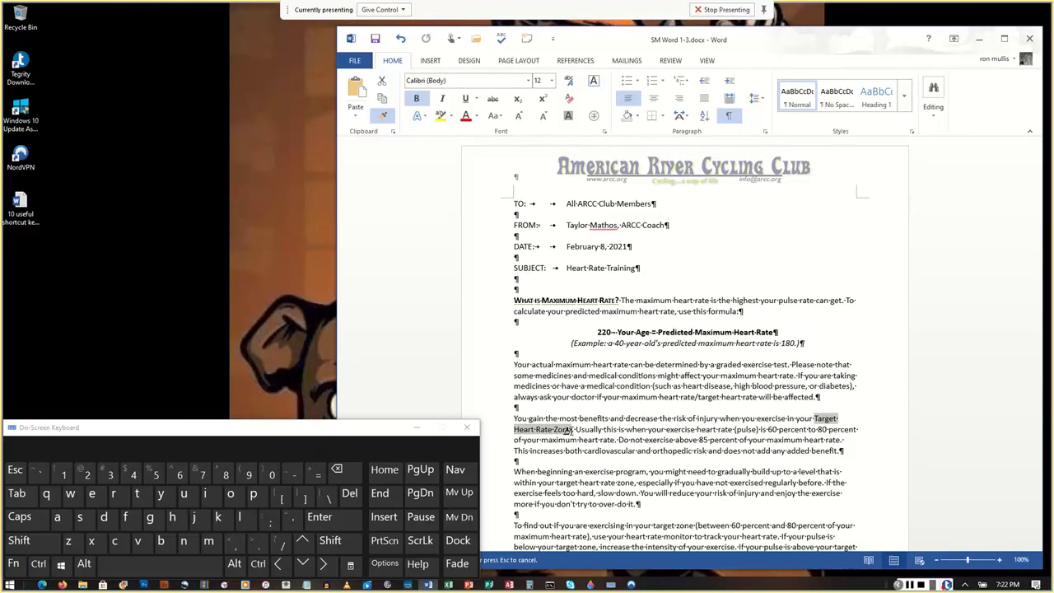
pyautogui.moveTo(567, 429); pyautogui.dragTo(568, 429)
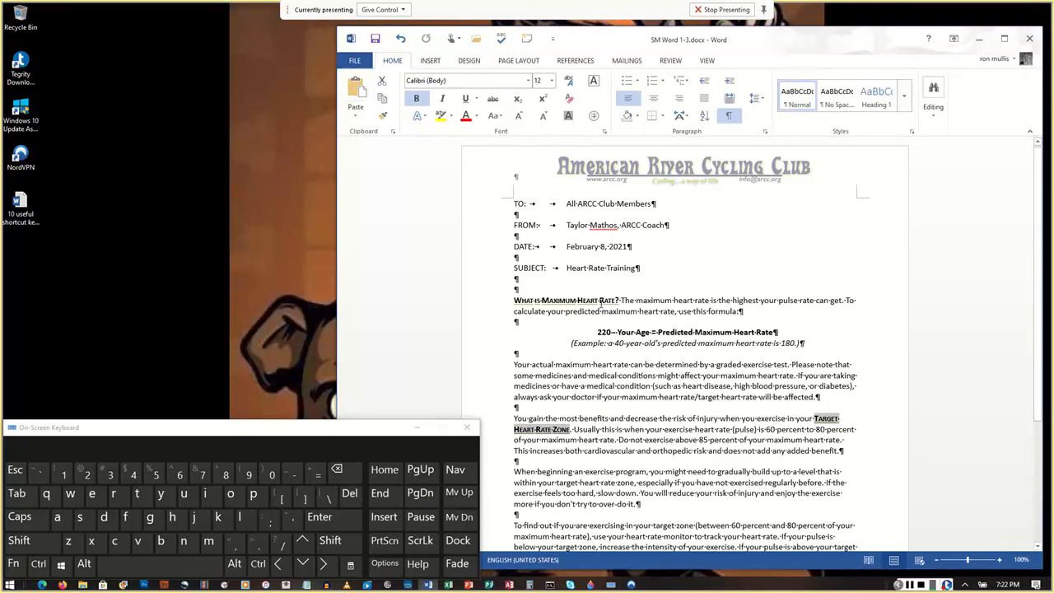
pyautogui.click(851, 421)
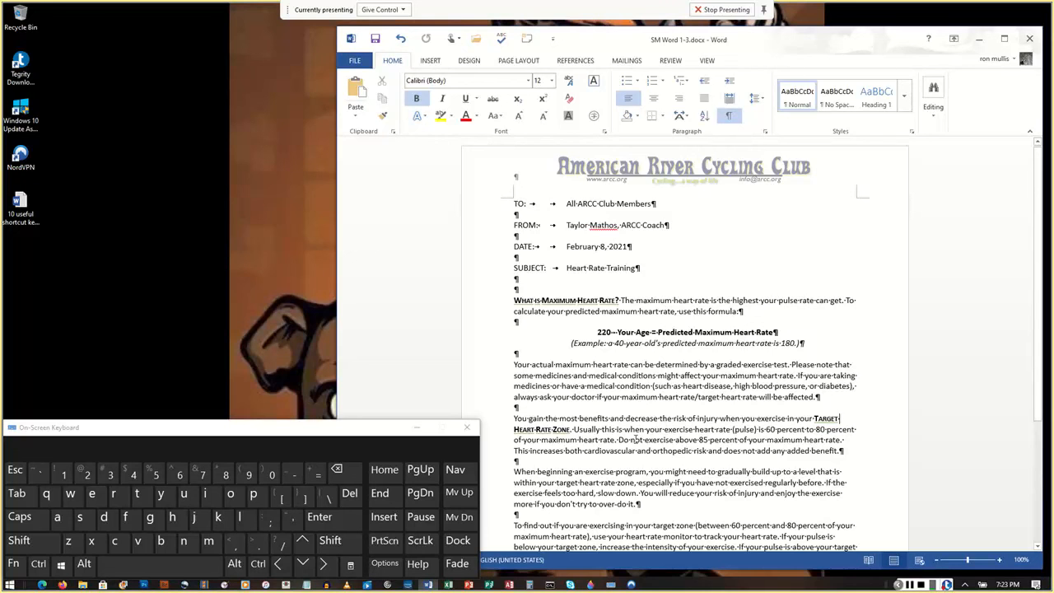
# Highlight the sentence "Do not exercise above 85 percent of your maximum heart rate." in Gray-25%.
pyautogui.moveTo(618, 441); pyautogui.dragTo(698, 443)
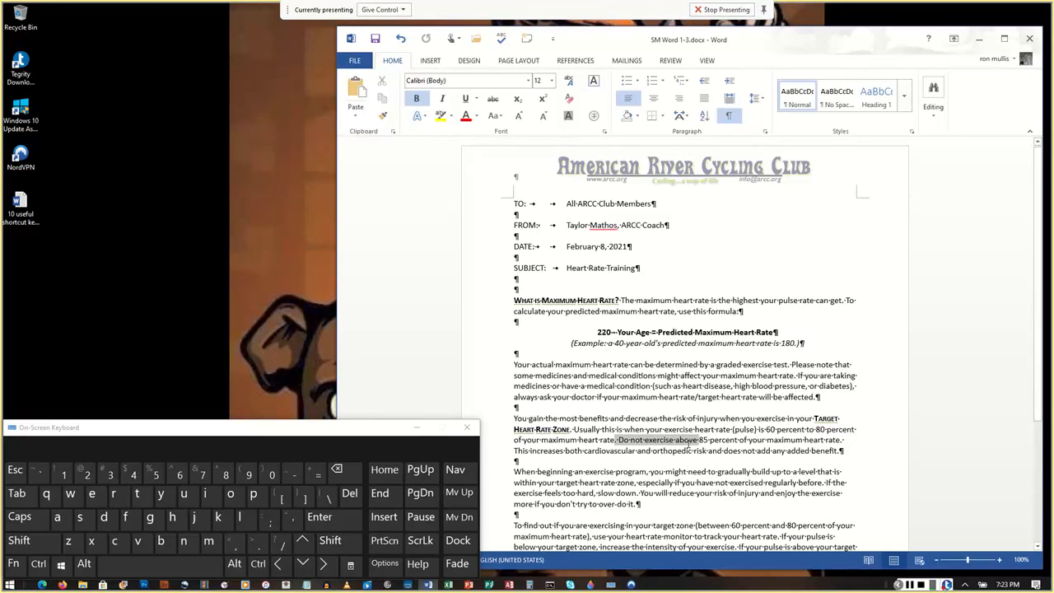
pyautogui.moveTo(692, 442); pyautogui.dragTo(845, 440)
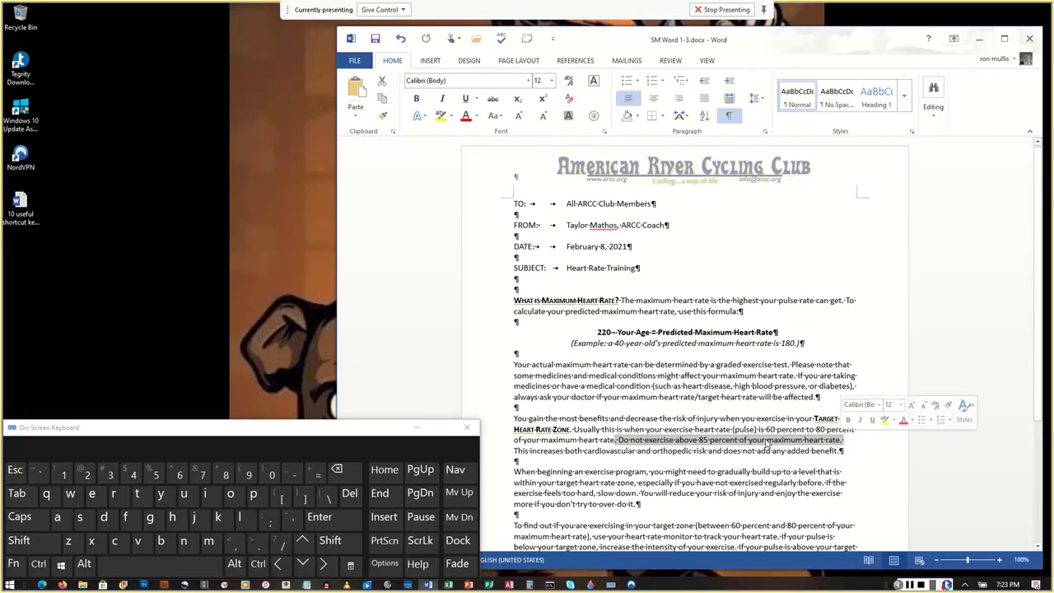
pyautogui.click(909, 584)
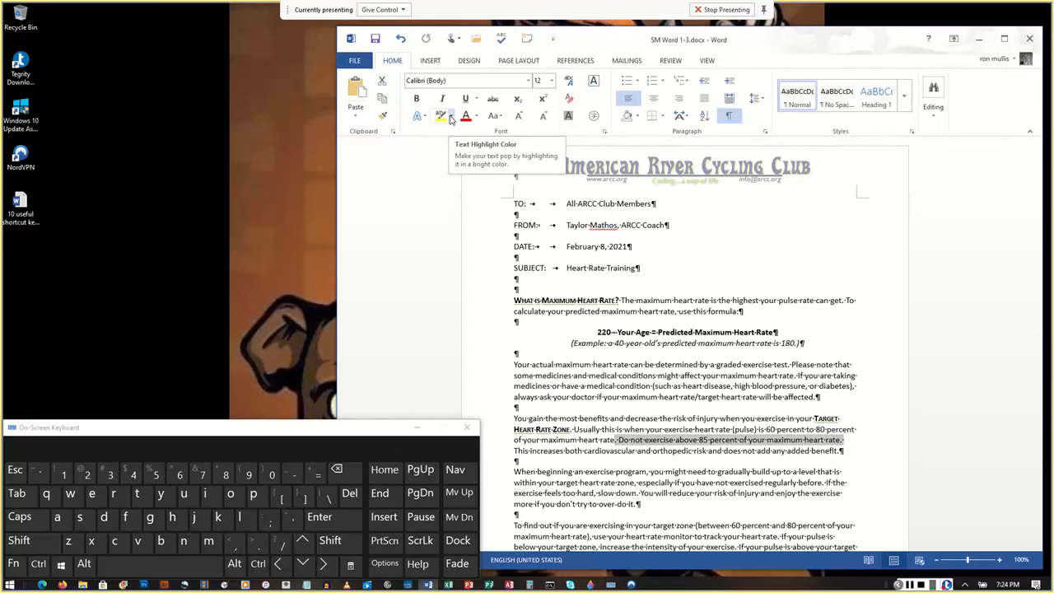
pyautogui.click(451, 119)
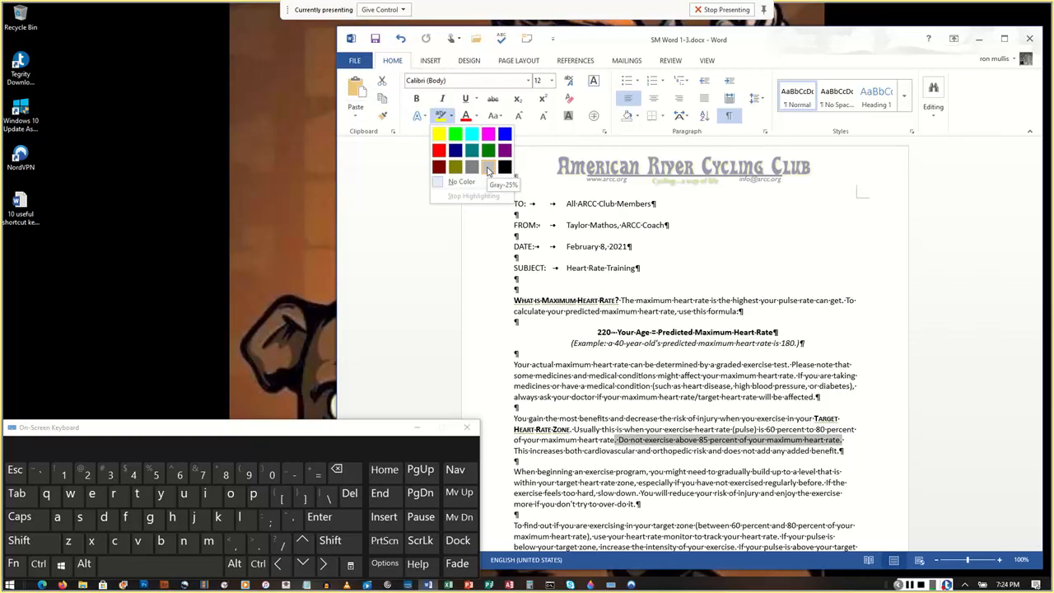
pyautogui.click(488, 171)
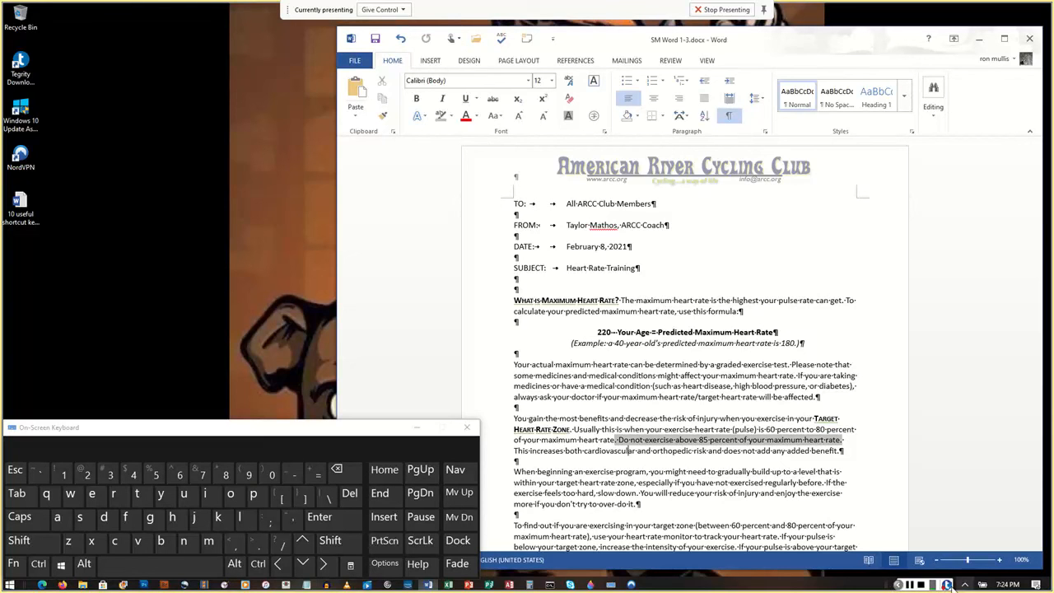
pyautogui.click(910, 584)
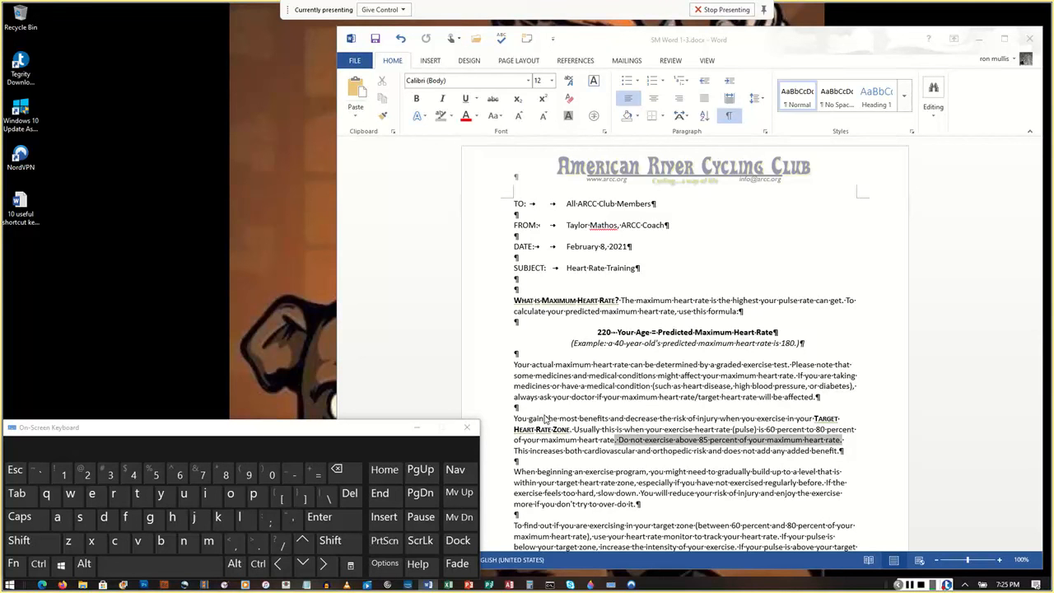
# Replace the regular space between "Target" and "Heart" in "Target Heart Rate Zone" with a nonbreaking space.
pyautogui.click(515, 418)
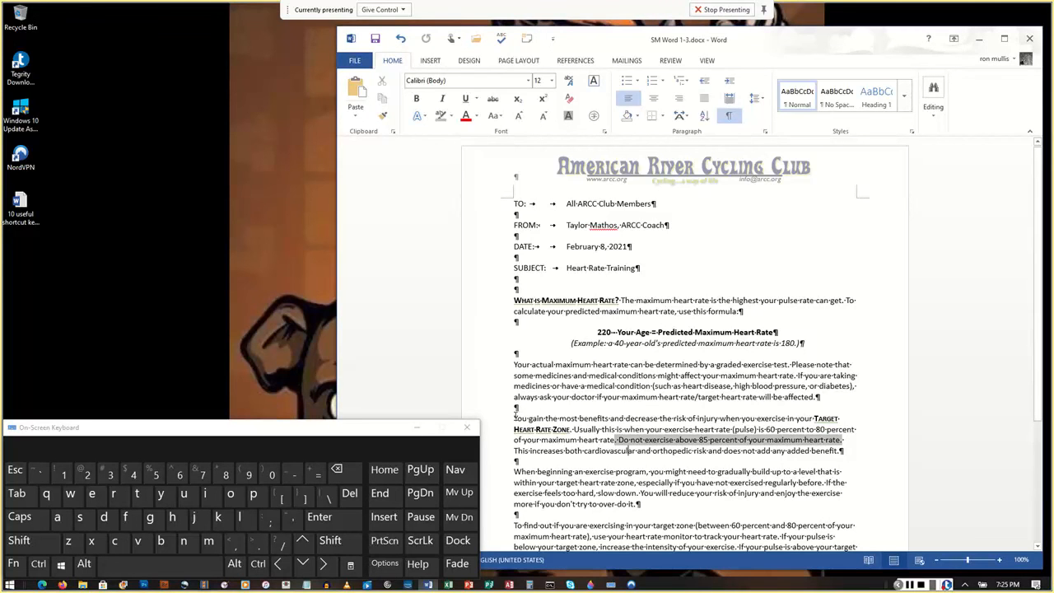
pyautogui.moveTo(515, 418); pyautogui.dragTo(812, 418)
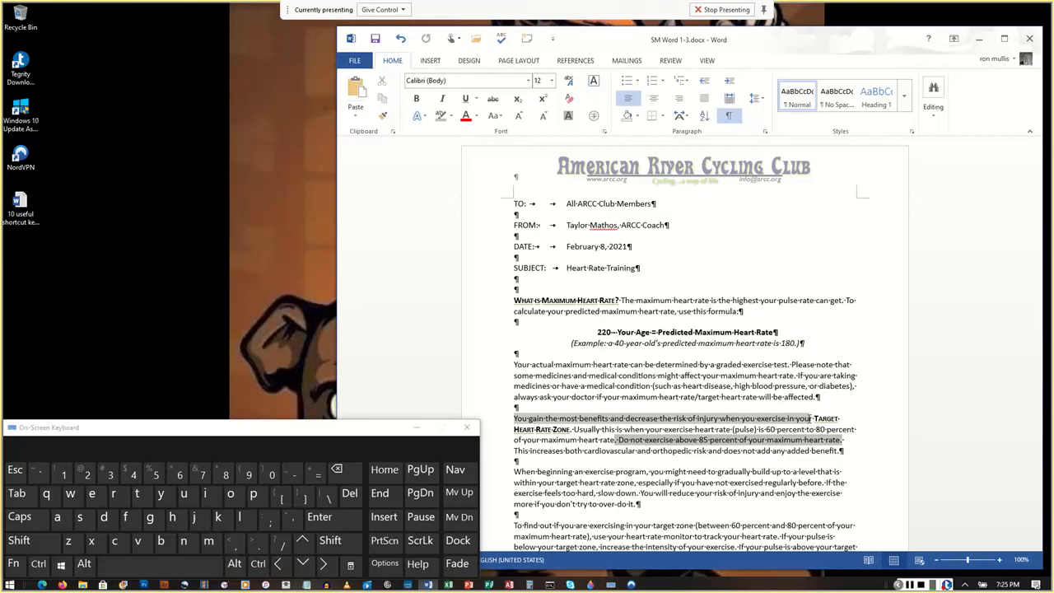
pyautogui.click(838, 419)
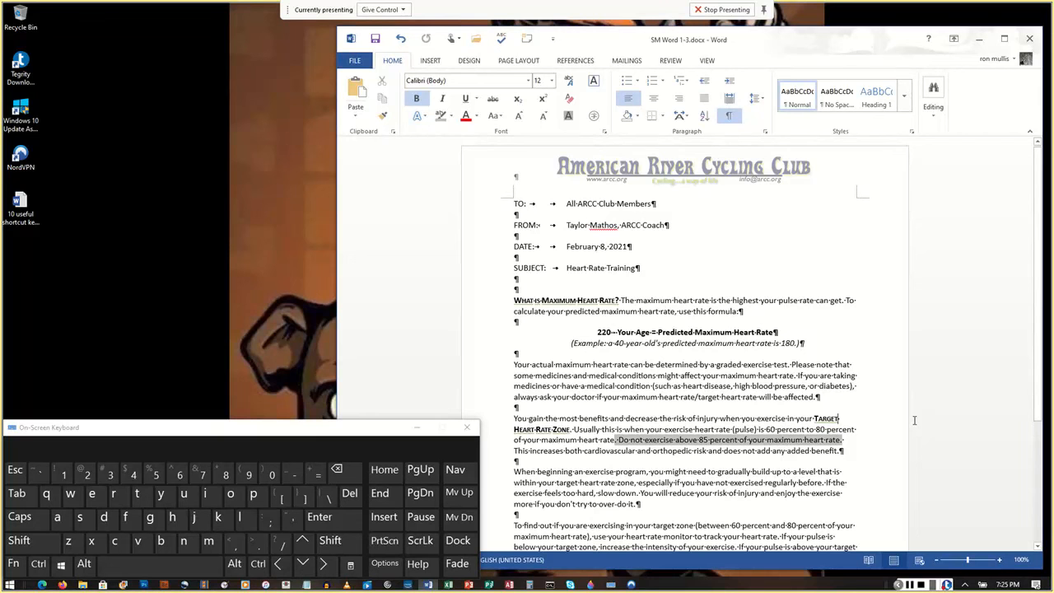
pyautogui.press('Delete')
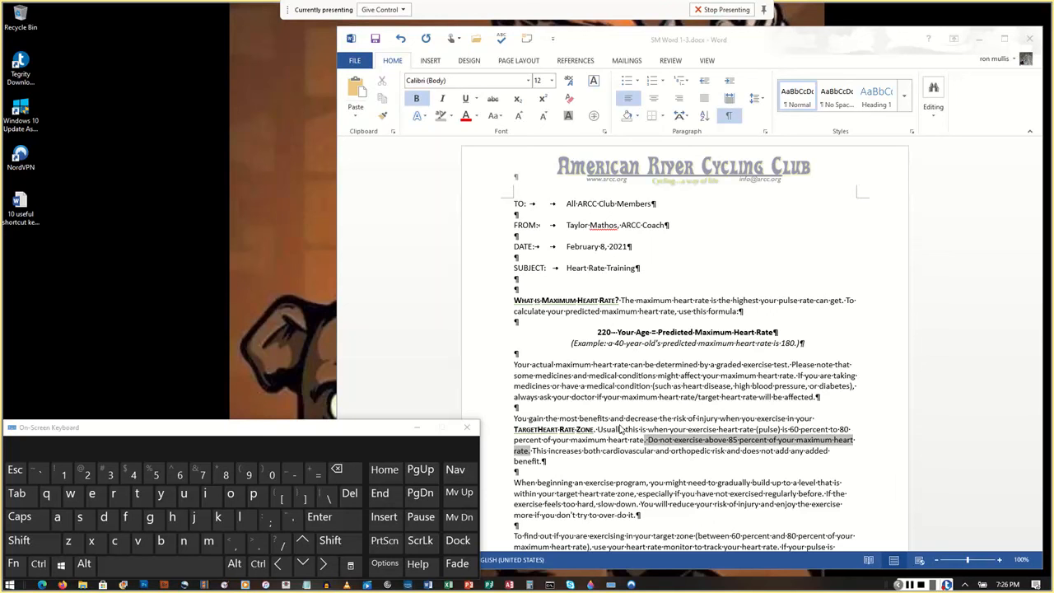
pyautogui.click(541, 429)
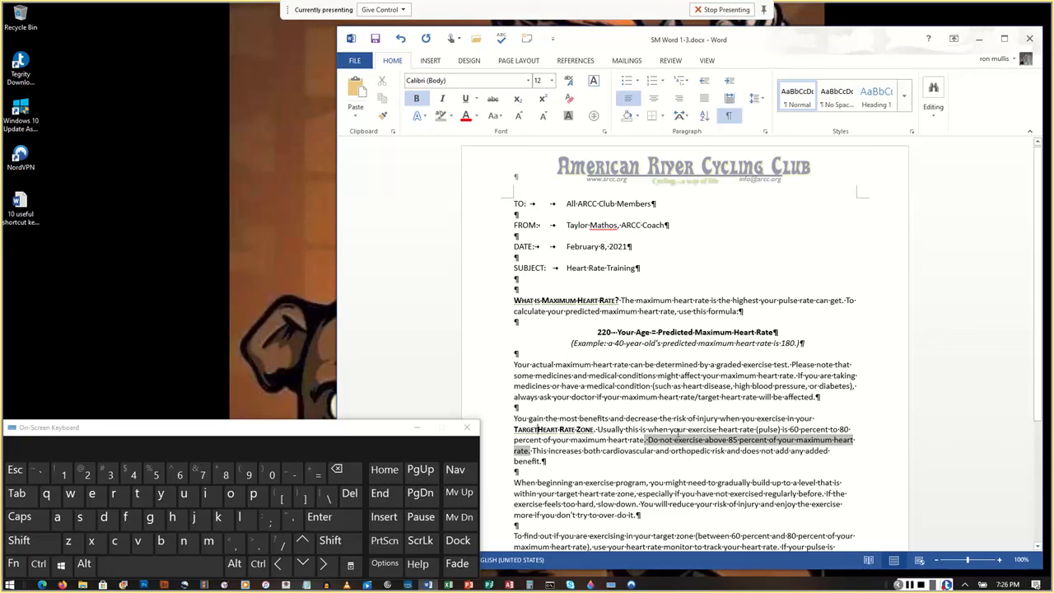
pyautogui.press('ctrl')
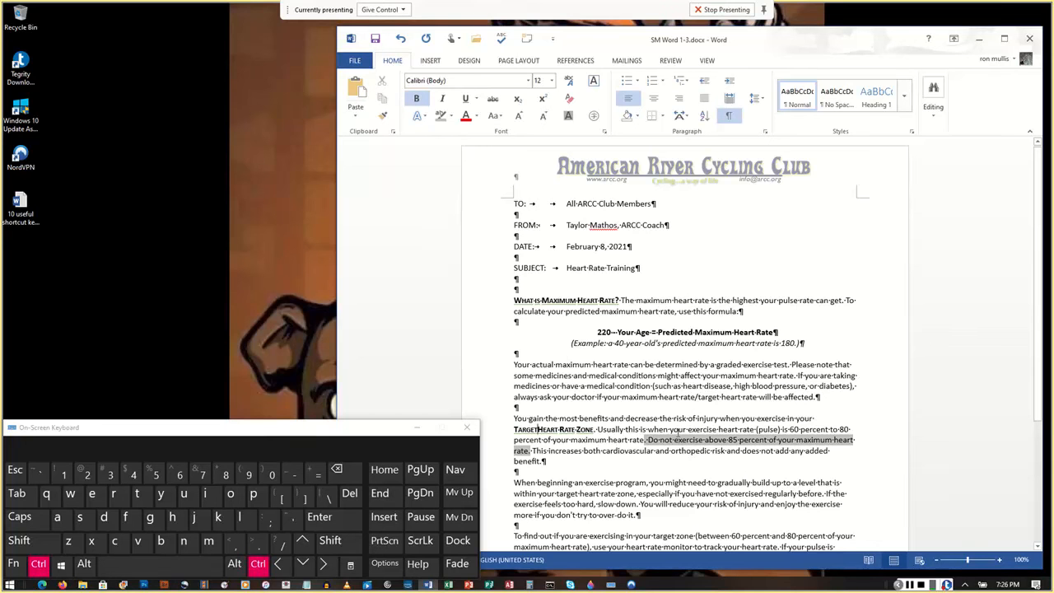
pyautogui.press('shift')
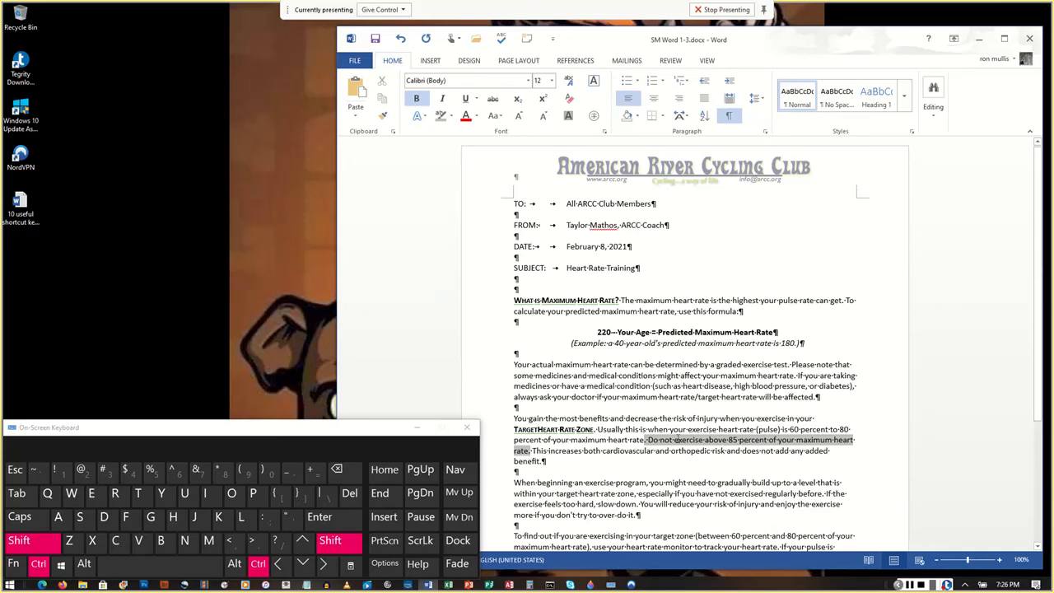
pyautogui.hotkey('ctrl', 'shift', 'space')
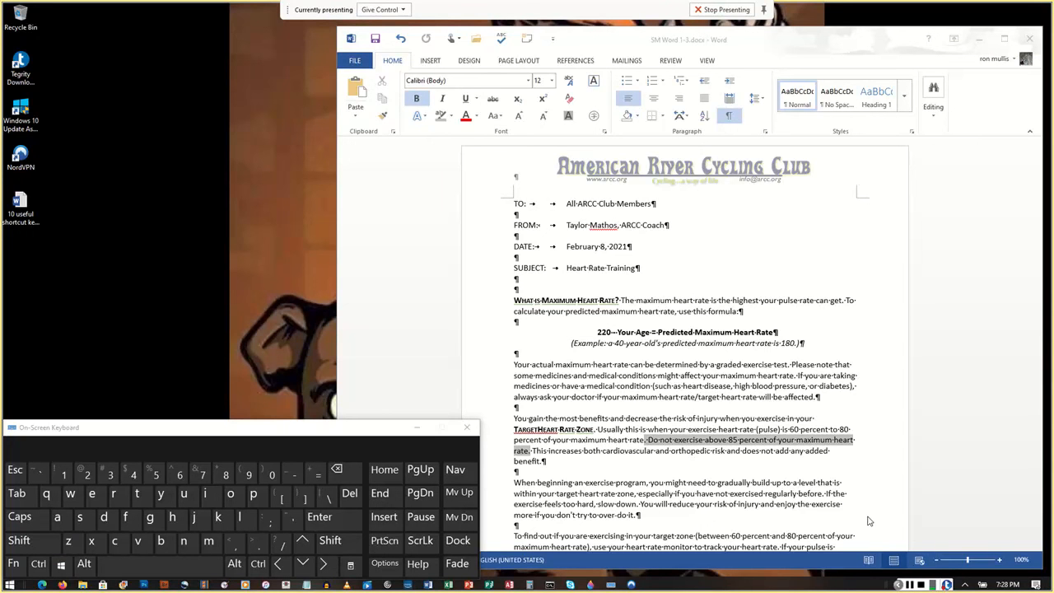
# Set the paragraph spacing before the memo's "TO:" line to 72 pt.
pyautogui.click(519, 203)
pyautogui.click(514, 204)
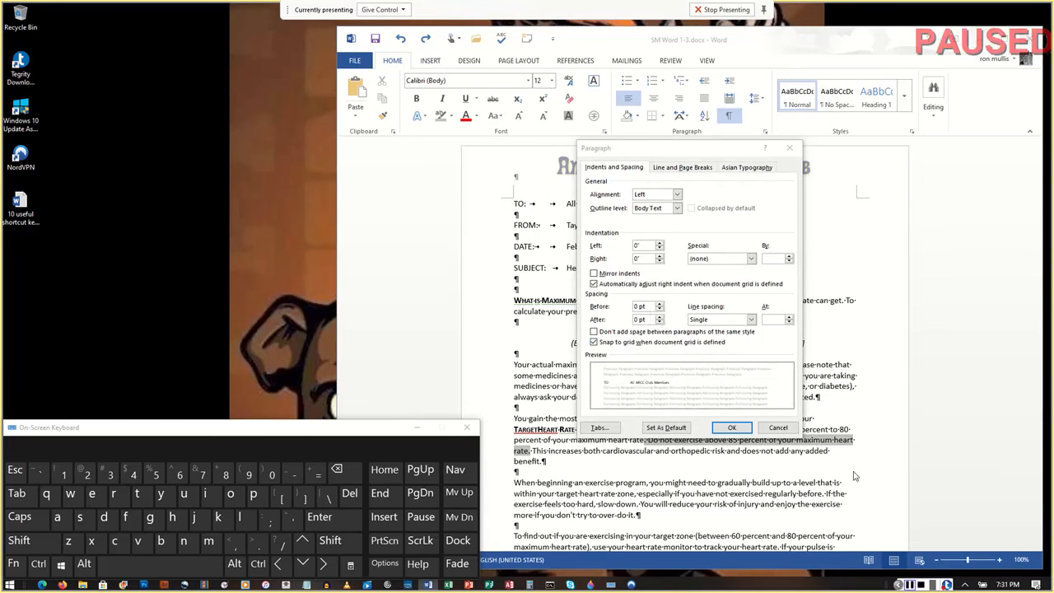
pyautogui.click(641, 306)
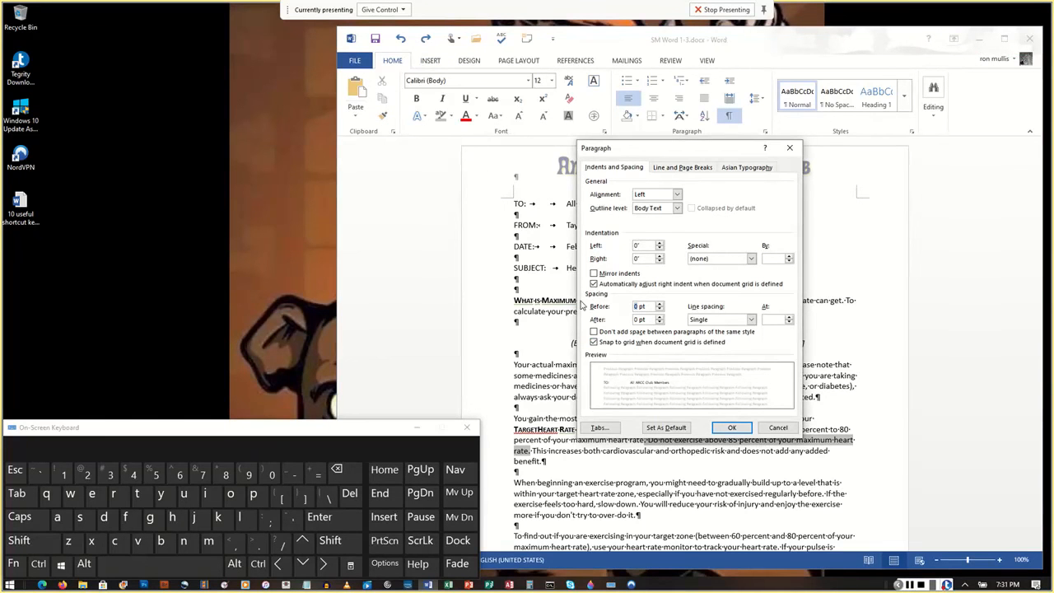
pyautogui.write('72')
pyautogui.click(738, 428)
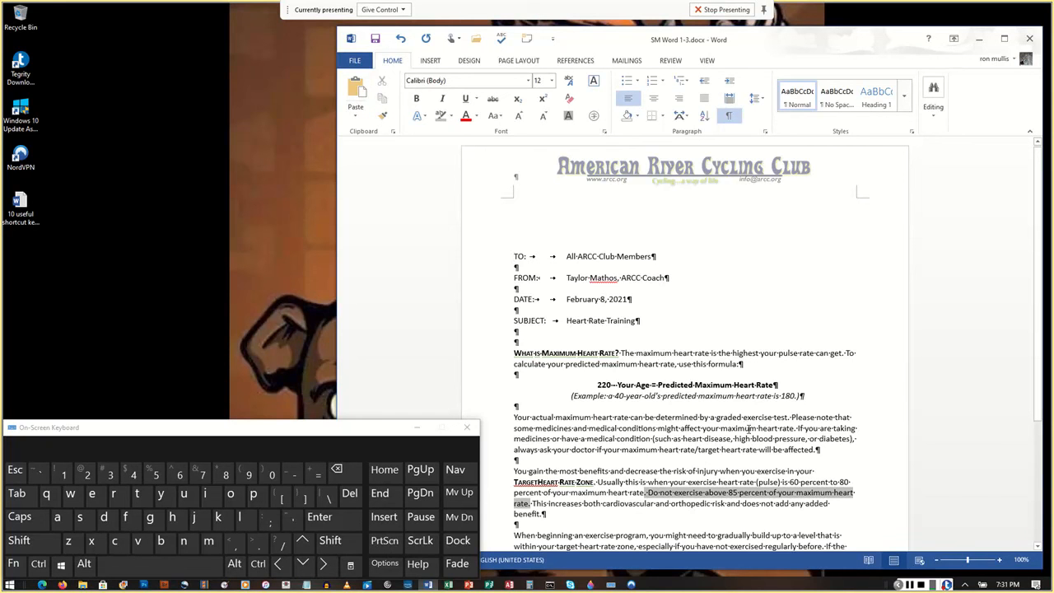
# Replace "medicines" with the synonym "medications" in the paragraph beginning "Your actual maximum heart rate".
pyautogui.click(512, 363)
pyautogui.click(515, 384)
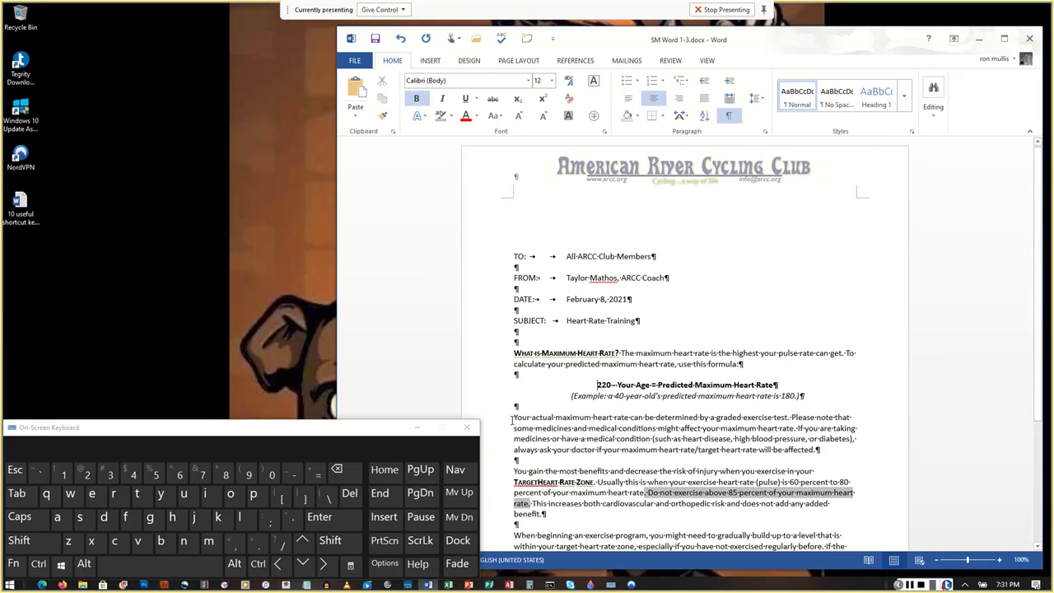
pyautogui.click(514, 439)
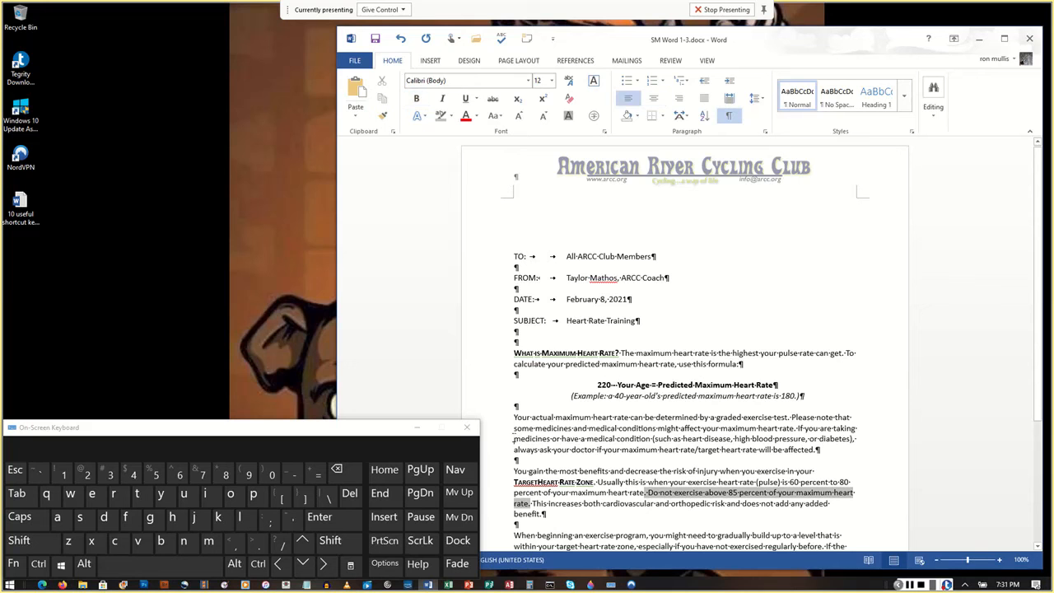
pyautogui.rightClick(515, 439)
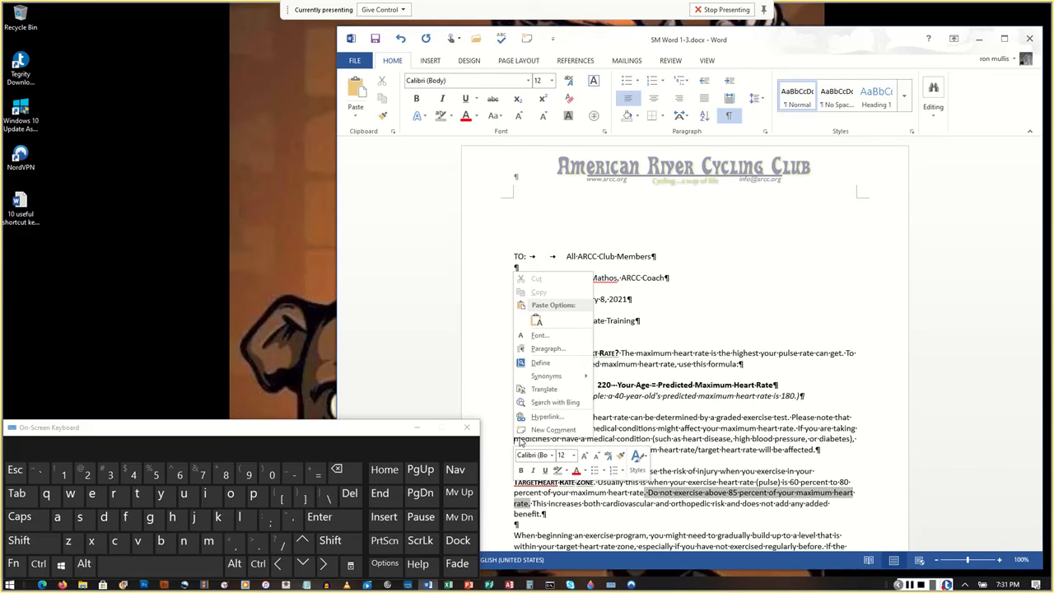
pyautogui.click(665, 438)
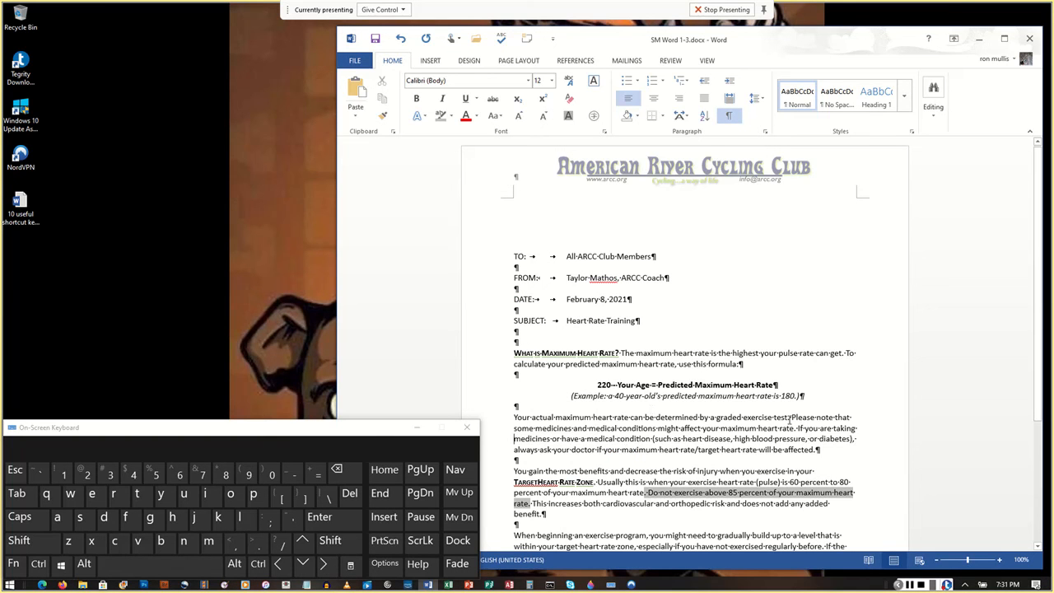
pyautogui.rightClick(513, 438)
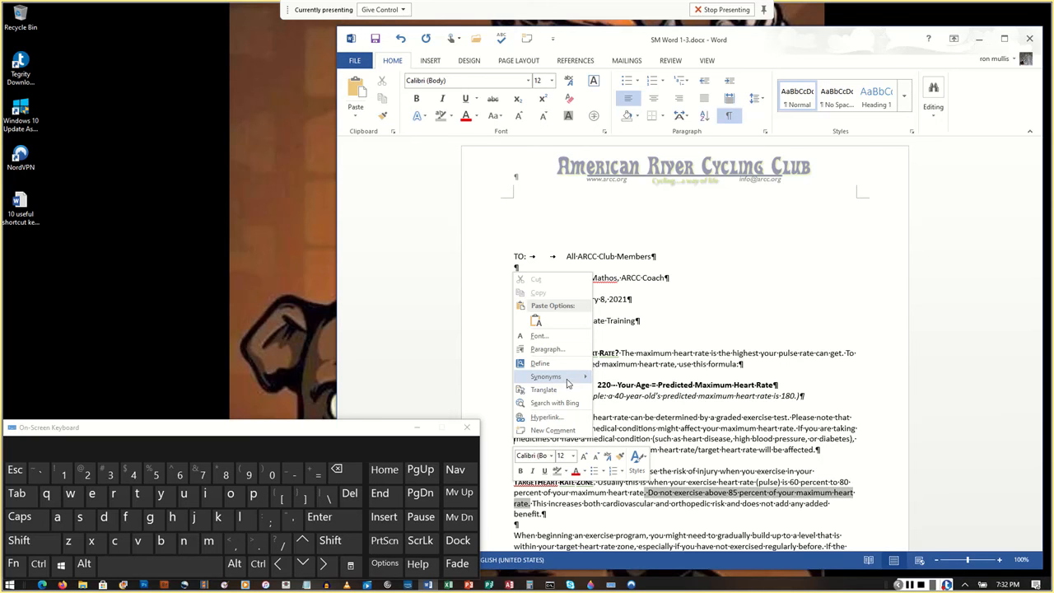
pyautogui.moveTo(570, 379)
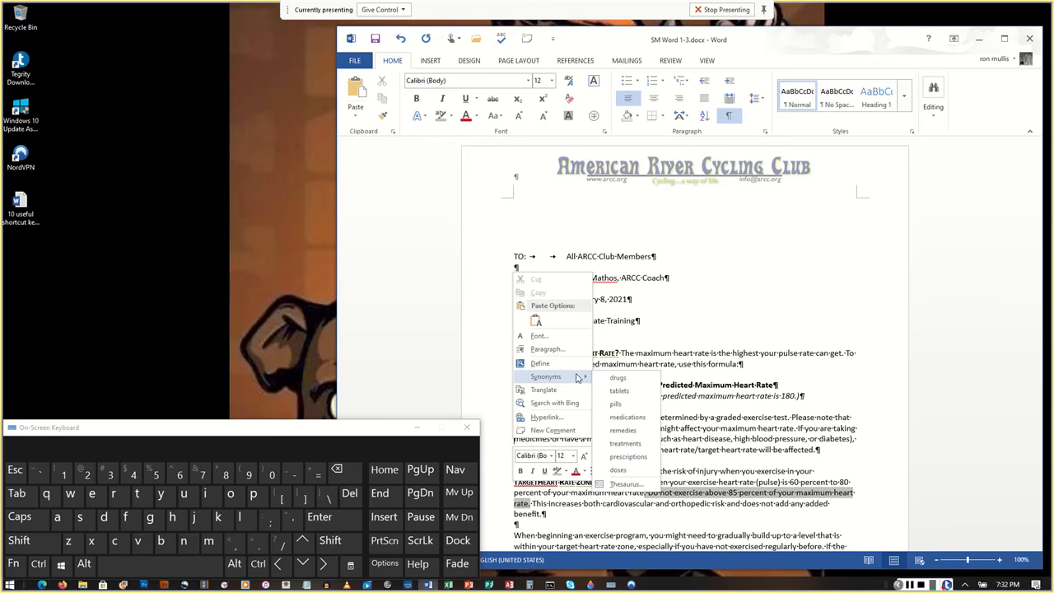
pyautogui.click(646, 418)
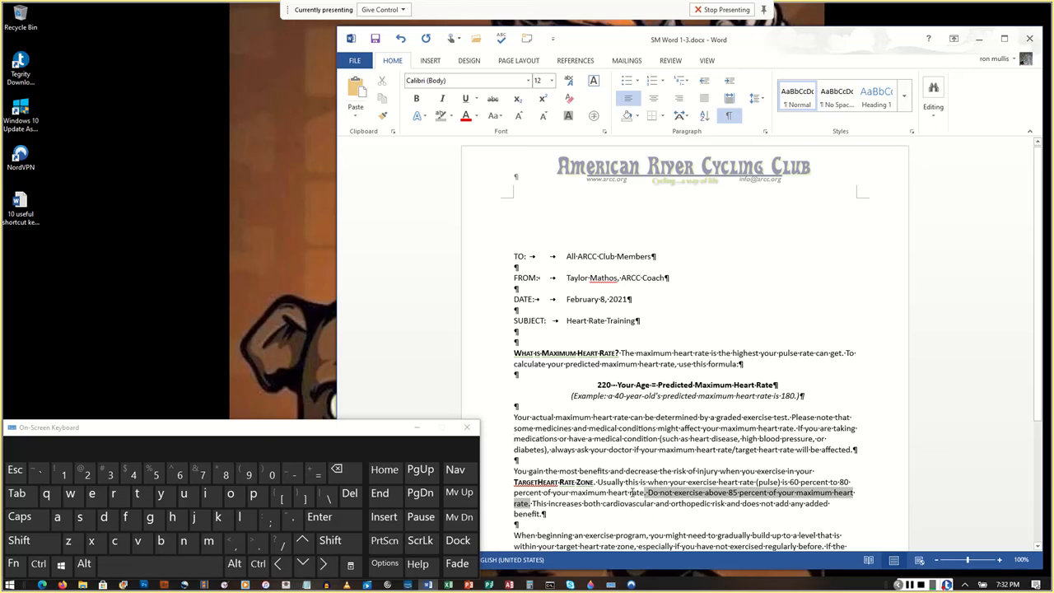
# Replace "added" with the synonym "additional" in the sentence beginning "This increases both cardiovascular and orthopedic risk".
pyautogui.rightClick(806, 504)
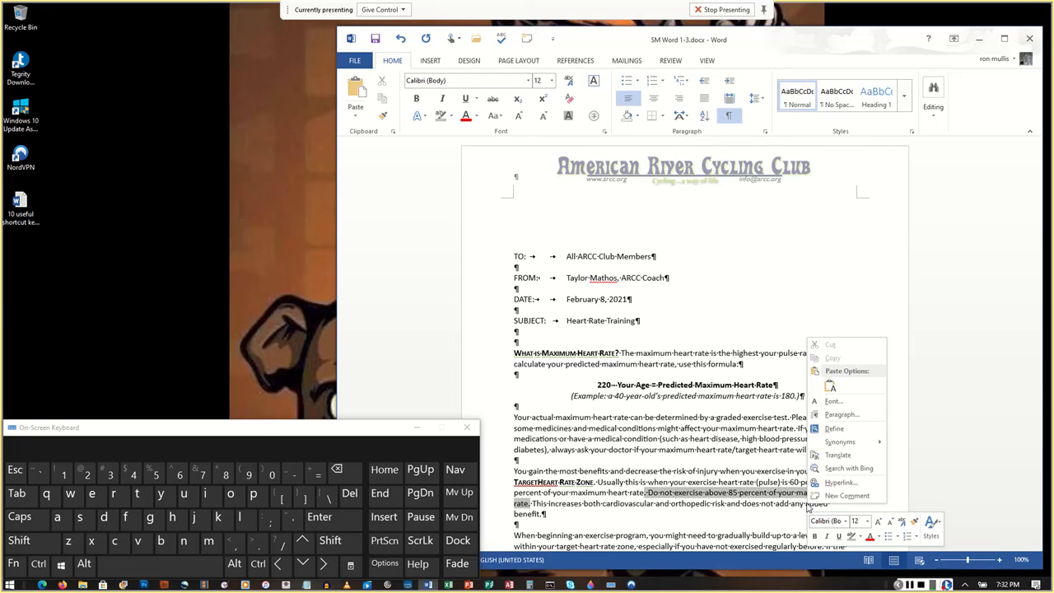
pyautogui.moveTo(835, 445)
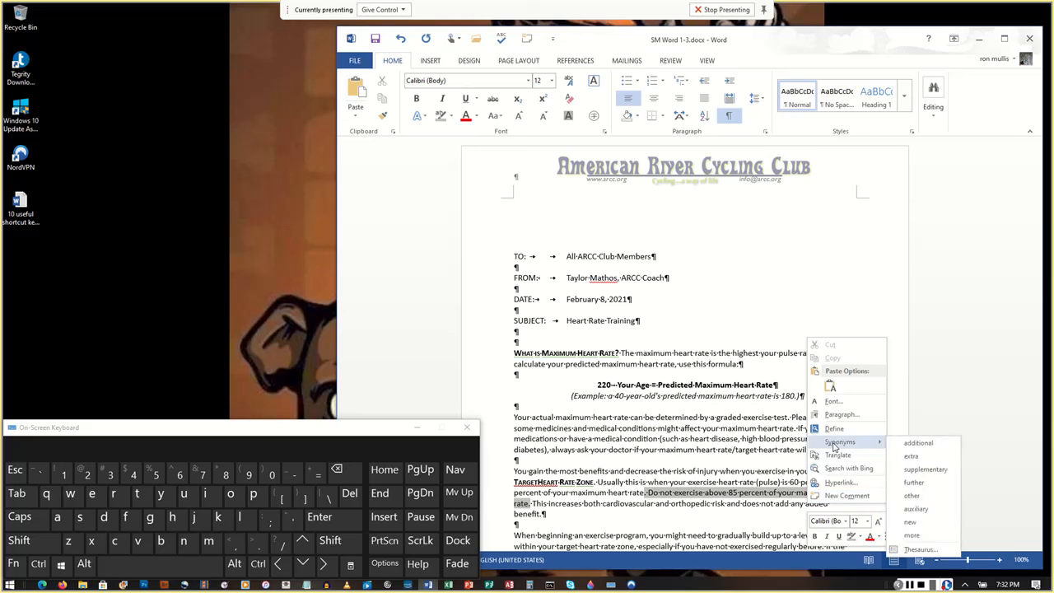
pyautogui.click(917, 442)
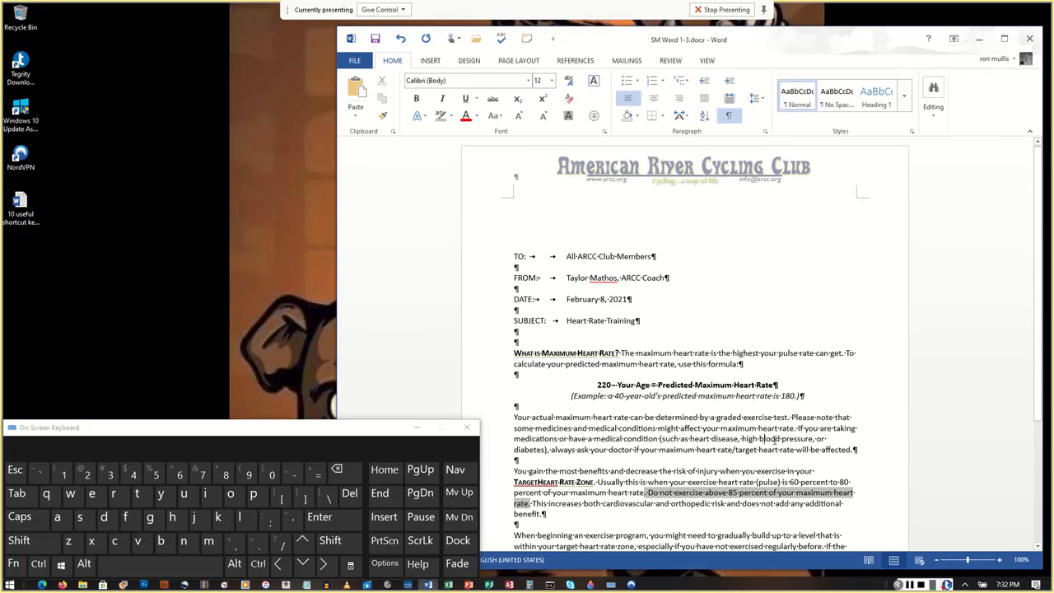
# Add the reference initials "sm" after one blank line below the memo's last body paragraph.
pyautogui.scroll(-4, 778, 441)
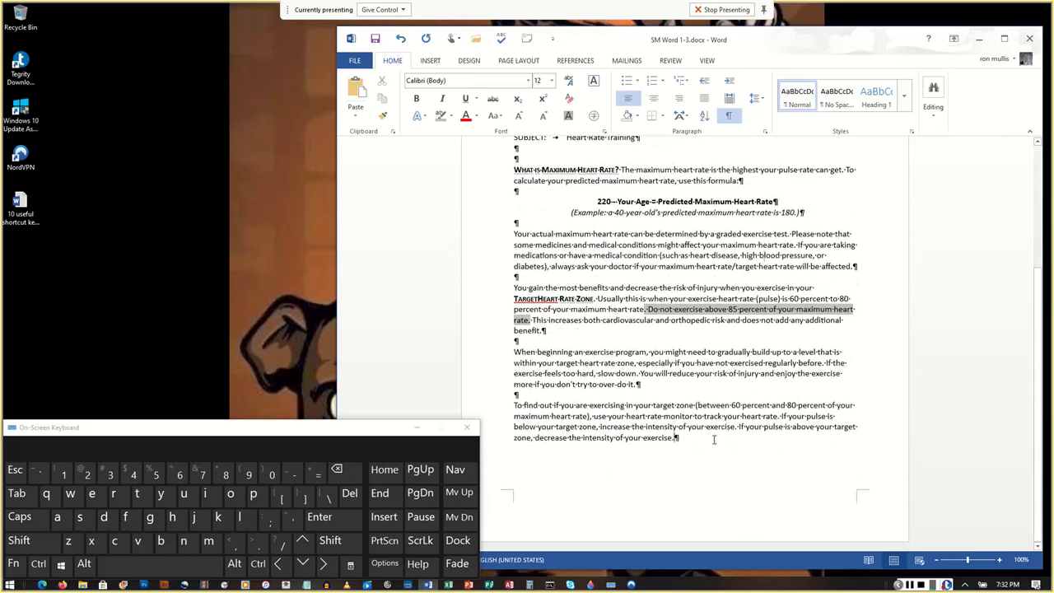
pyautogui.click(721, 443)
pyautogui.press('Return')
pyautogui.press('Return')
pyautogui.write('sm')
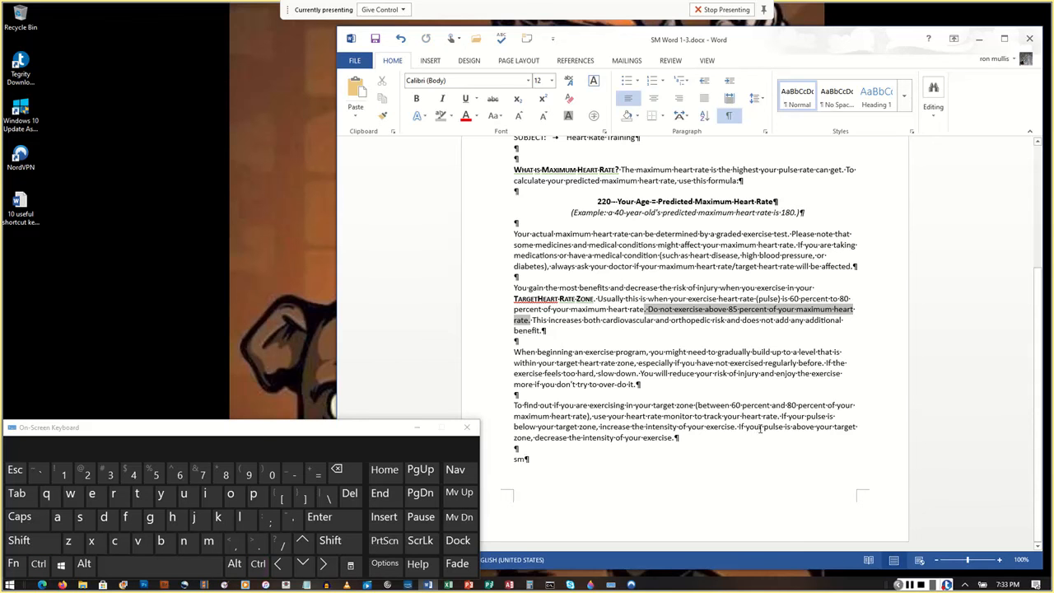
# Set the document's Title property to "Heart Rate Training".
pyautogui.click(355, 61)
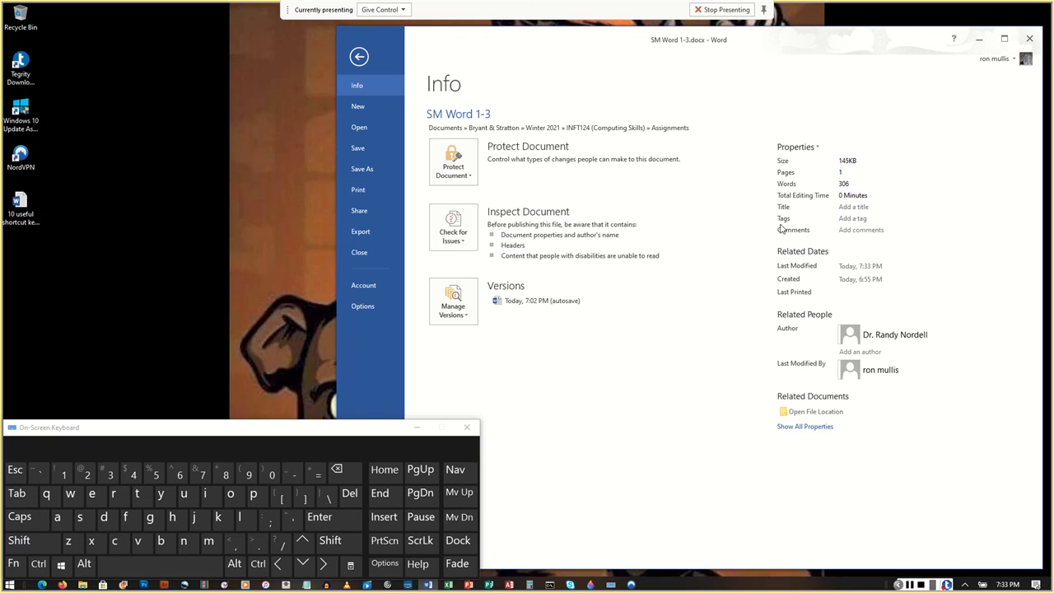
pyautogui.click(819, 149)
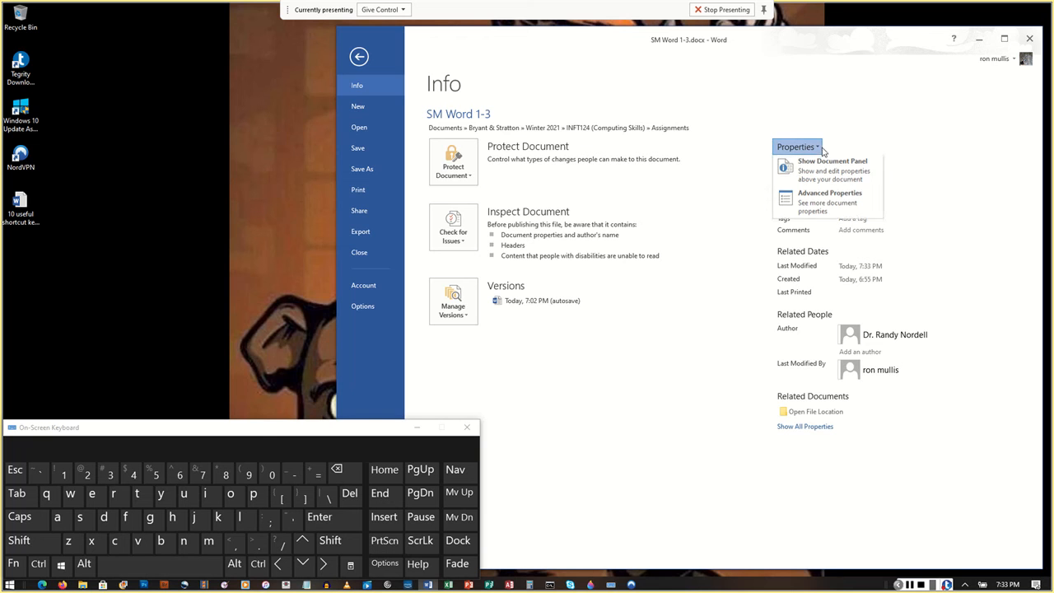
pyautogui.click(881, 132)
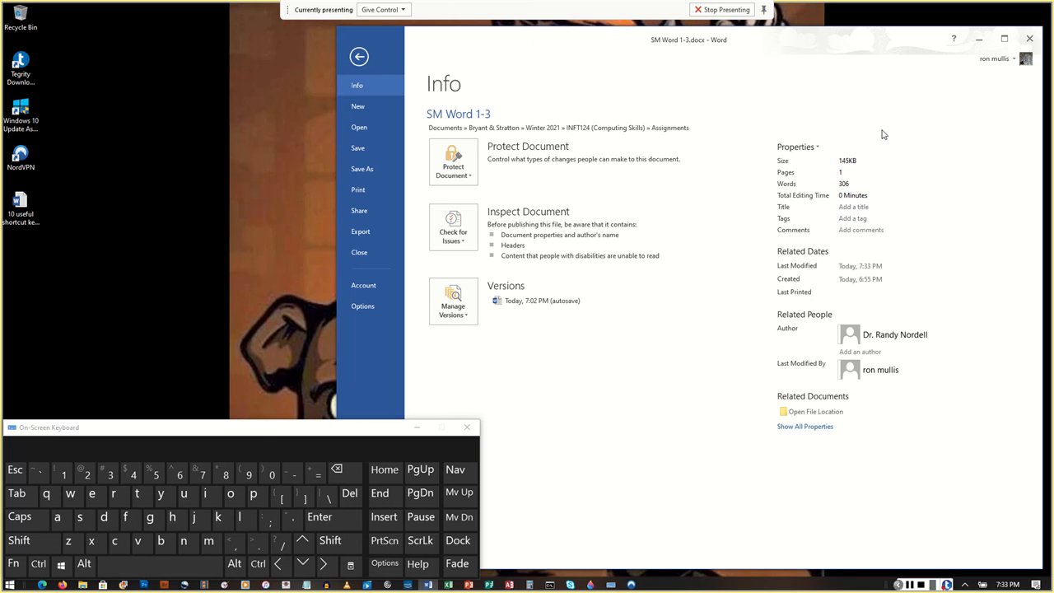
pyautogui.click(848, 206)
pyautogui.write('Heart Rate Training')
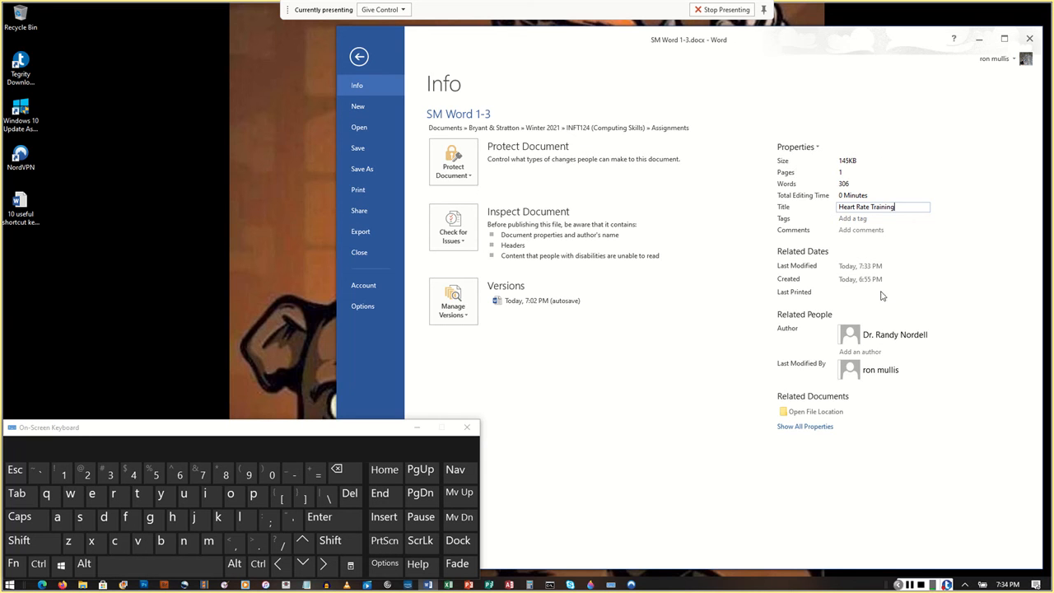
# Remove the existing author from the document properties and enter the memo sender's full name as the author.
pyautogui.rightClick(881, 340)
pyautogui.click(912, 359)
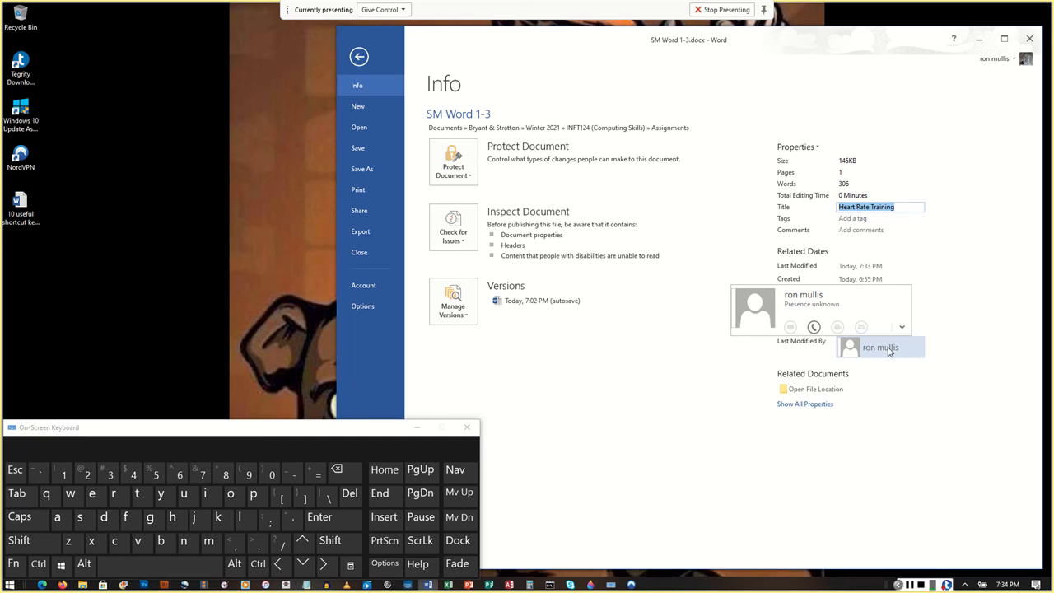
pyautogui.click(881, 392)
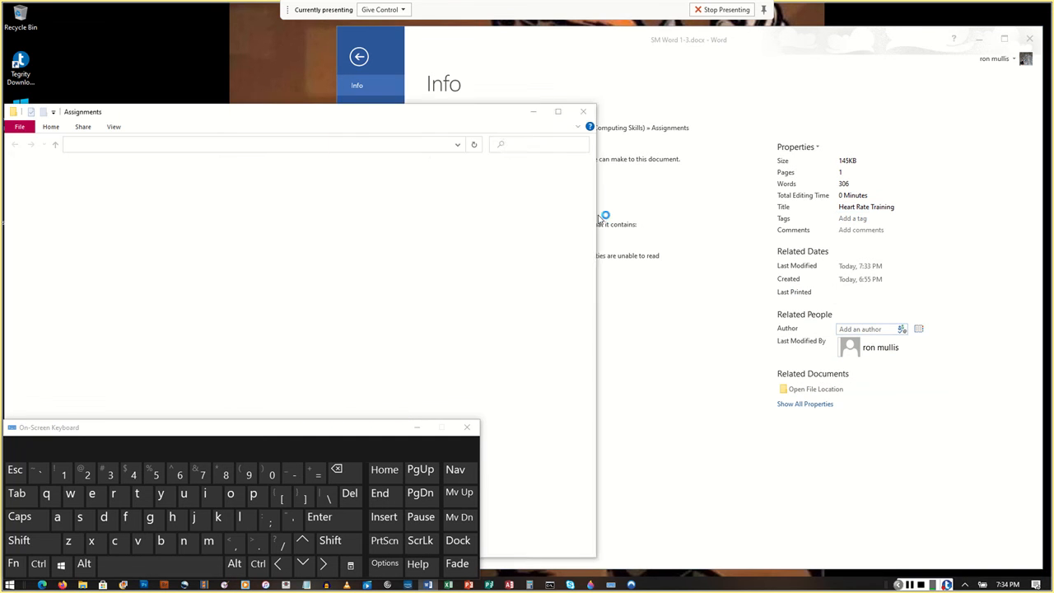
pyautogui.click(591, 114)
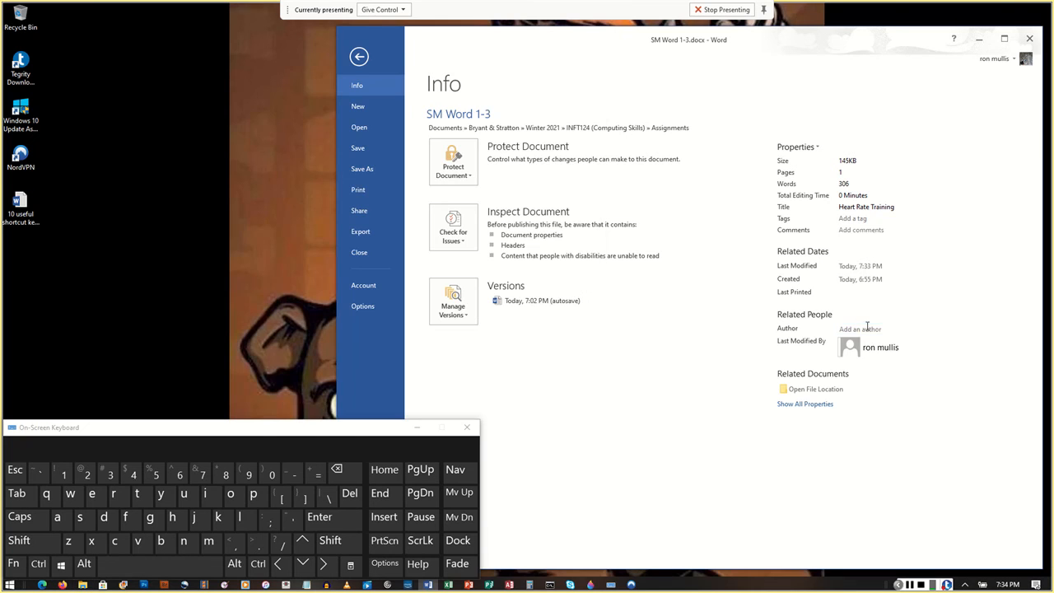
pyautogui.click(869, 329)
pyautogui.write('Tayl')
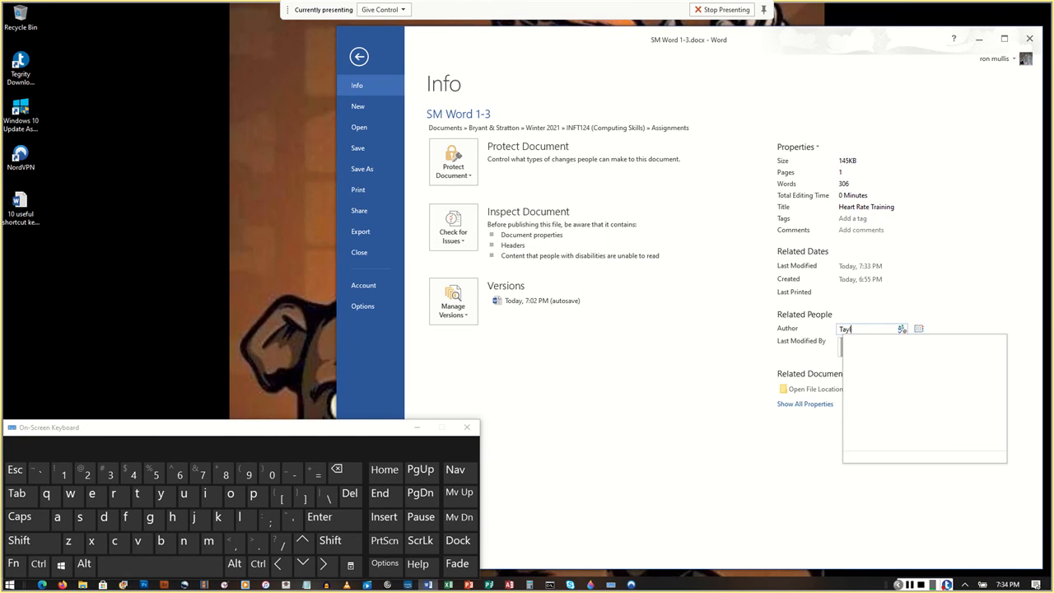
pyautogui.write('or Mathos')
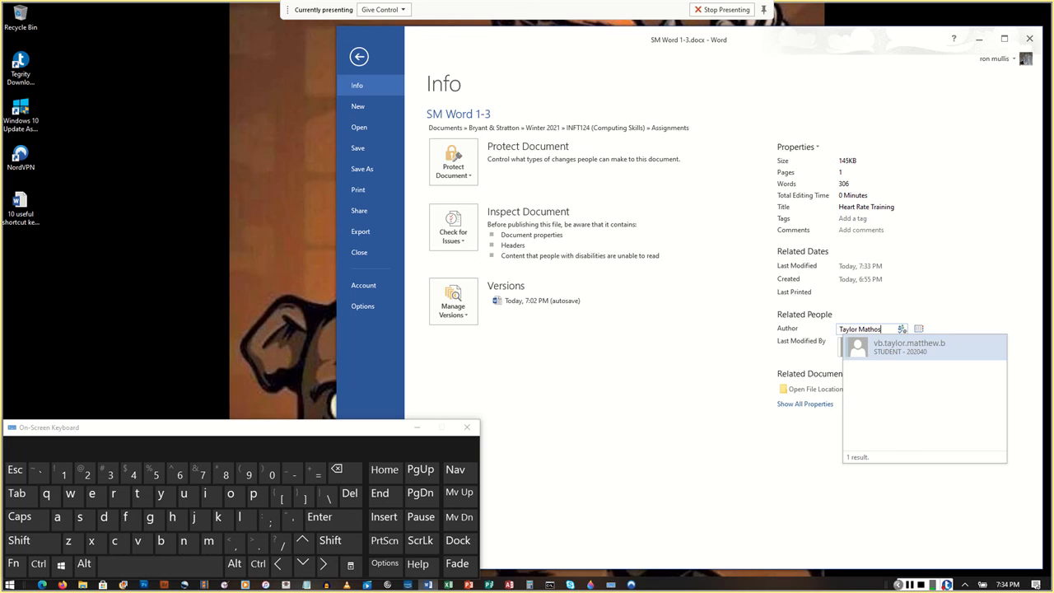
pyautogui.click(796, 495)
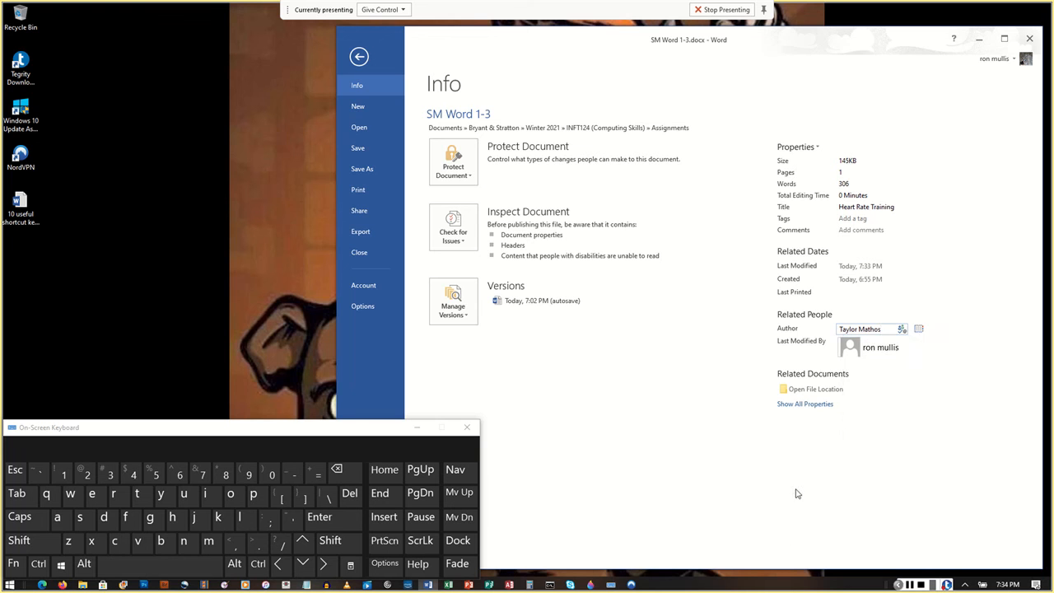
# Show all document properties, set the Company property to "ARCC", and return to the memo.
pyautogui.click(804, 428)
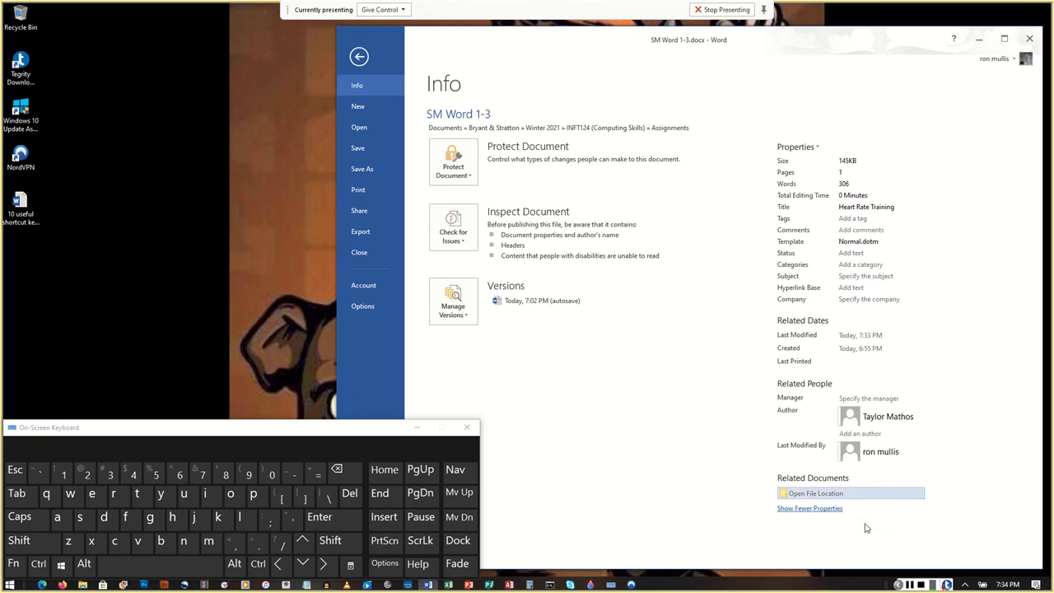
pyautogui.click(909, 585)
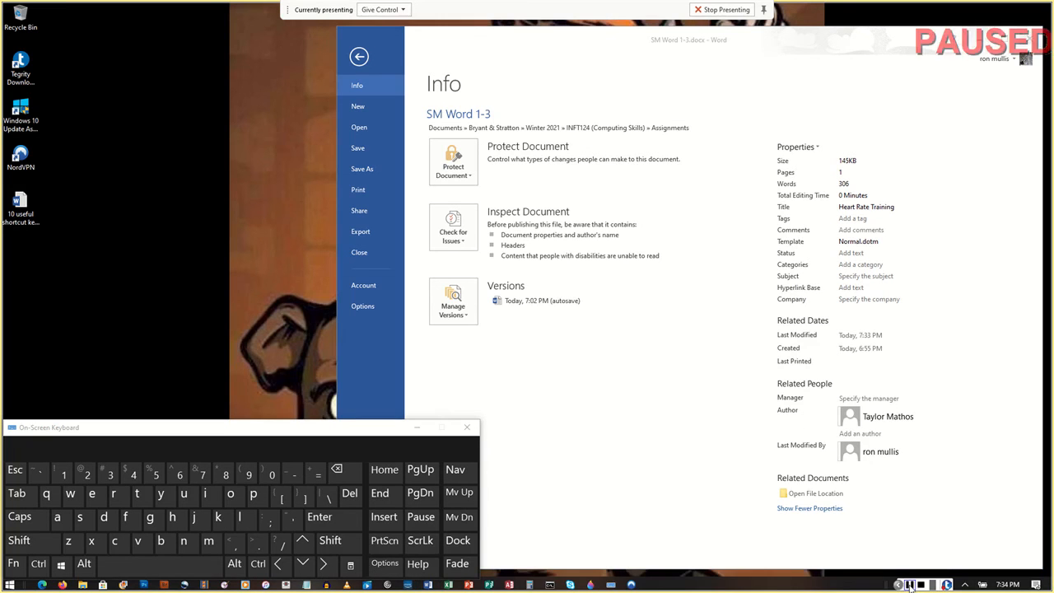
pyautogui.click(868, 300)
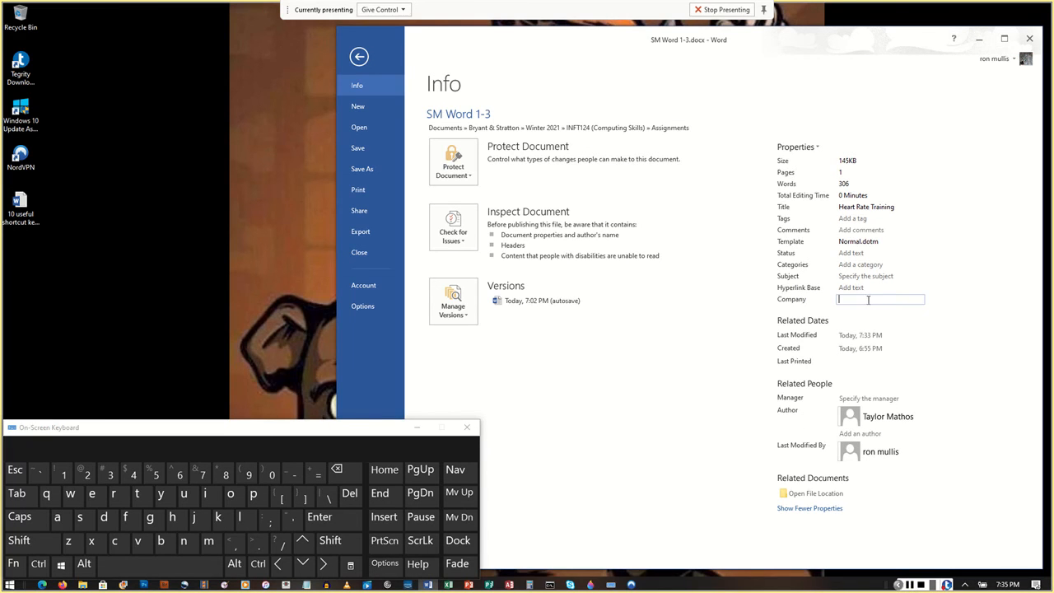
pyautogui.write('ARCC')
pyautogui.click(358, 59)
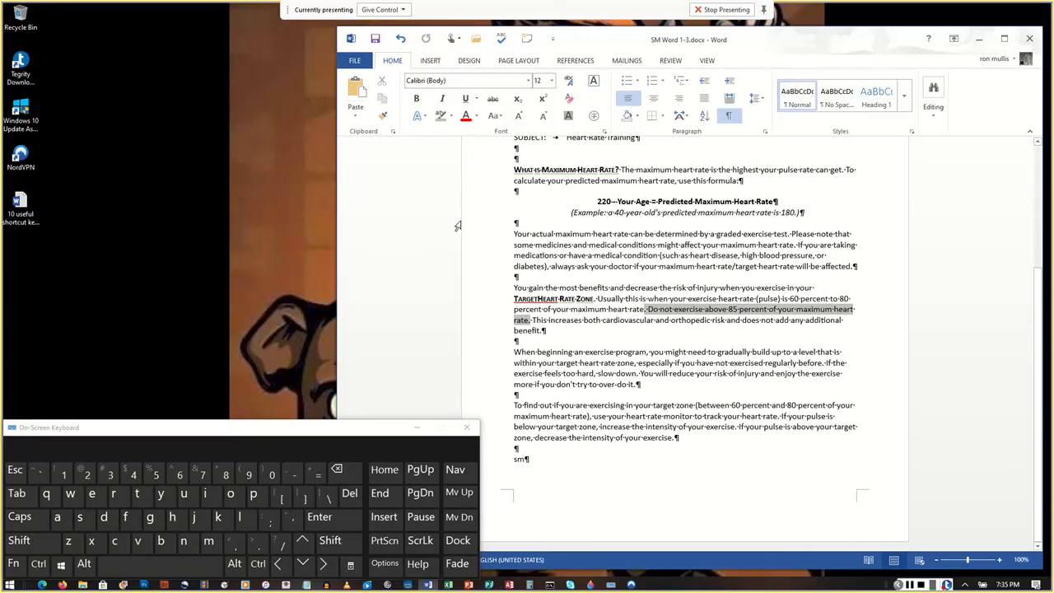
# Add the sender's flagged surname in the memo's "FROM:" line to the spelling dictionary.
pyautogui.scroll(2, 595, 213)
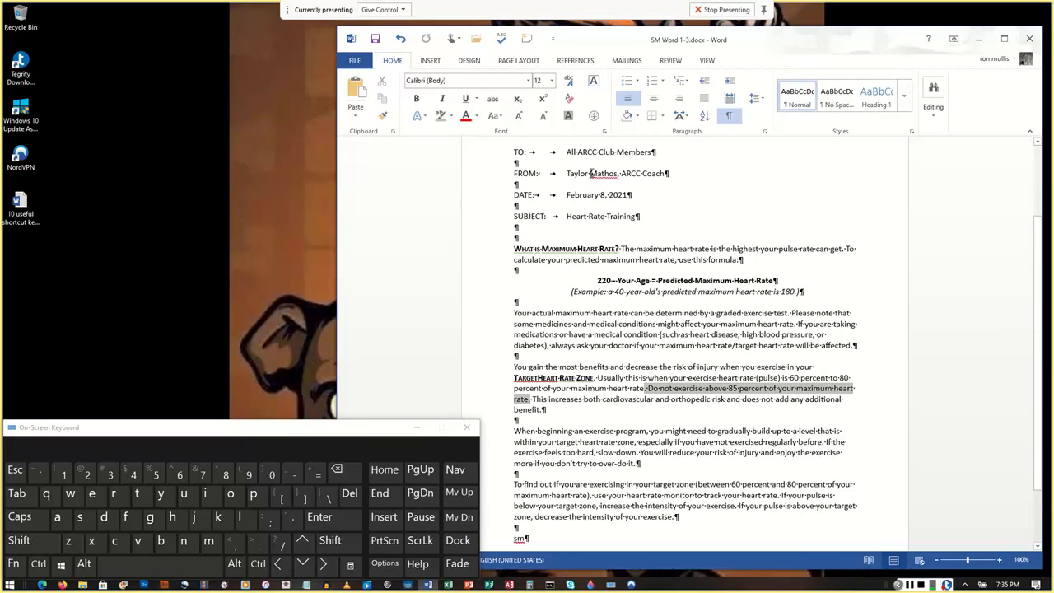
pyautogui.rightClick(590, 174)
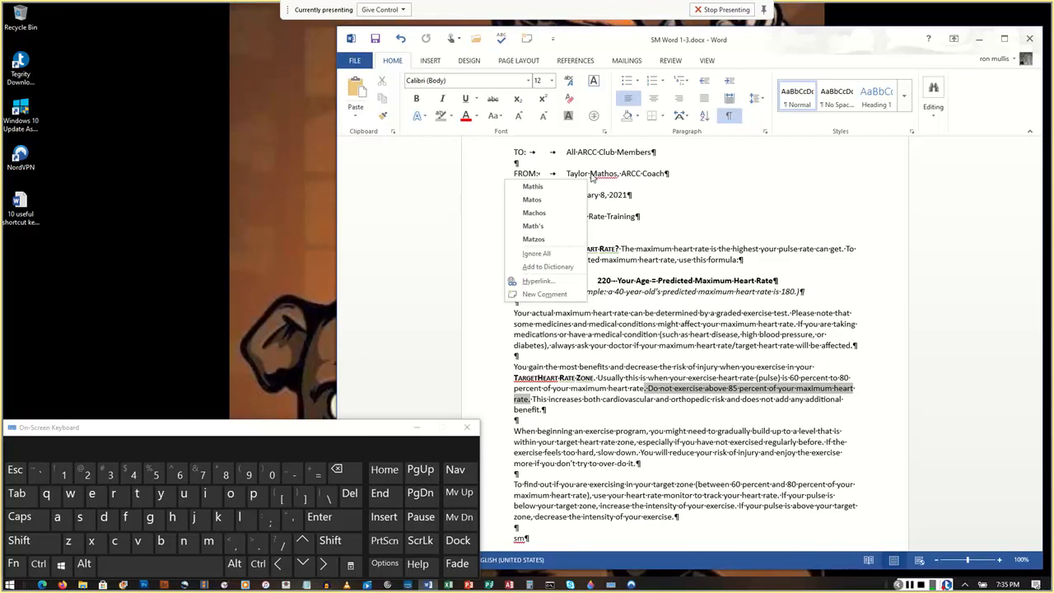
pyautogui.click(562, 268)
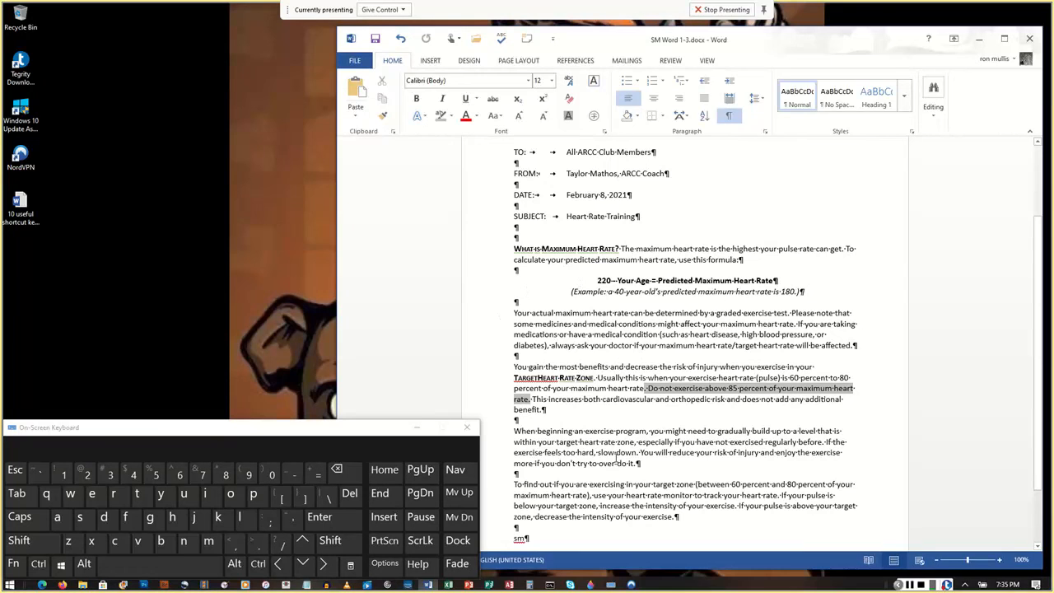
# Add the flagged reference initials "sm" at the end of the memo to the spelling dictionary.
pyautogui.scroll(-2, 613, 433)
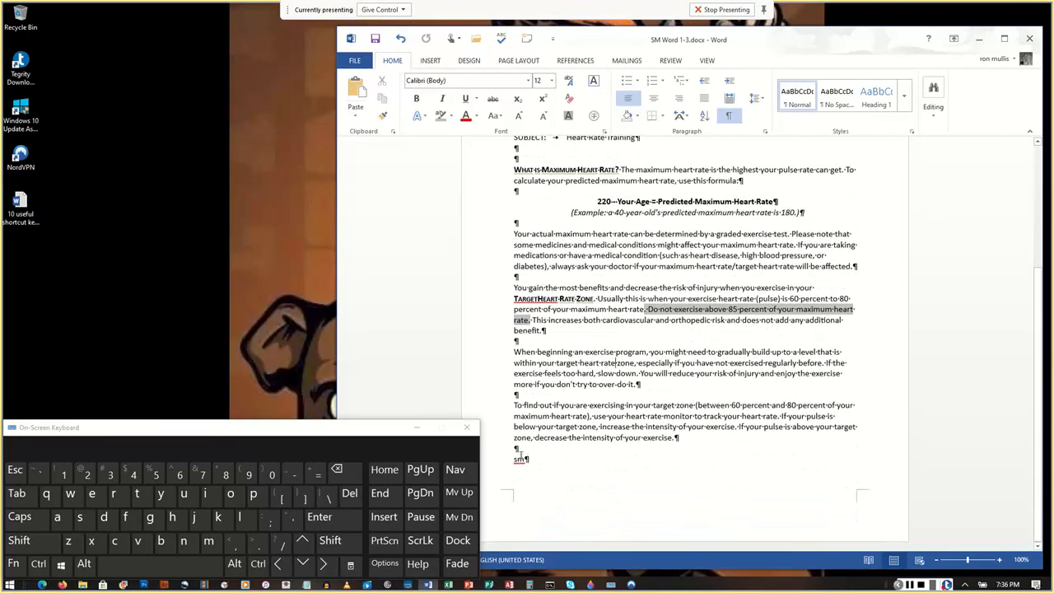
pyautogui.rightClick(516, 460)
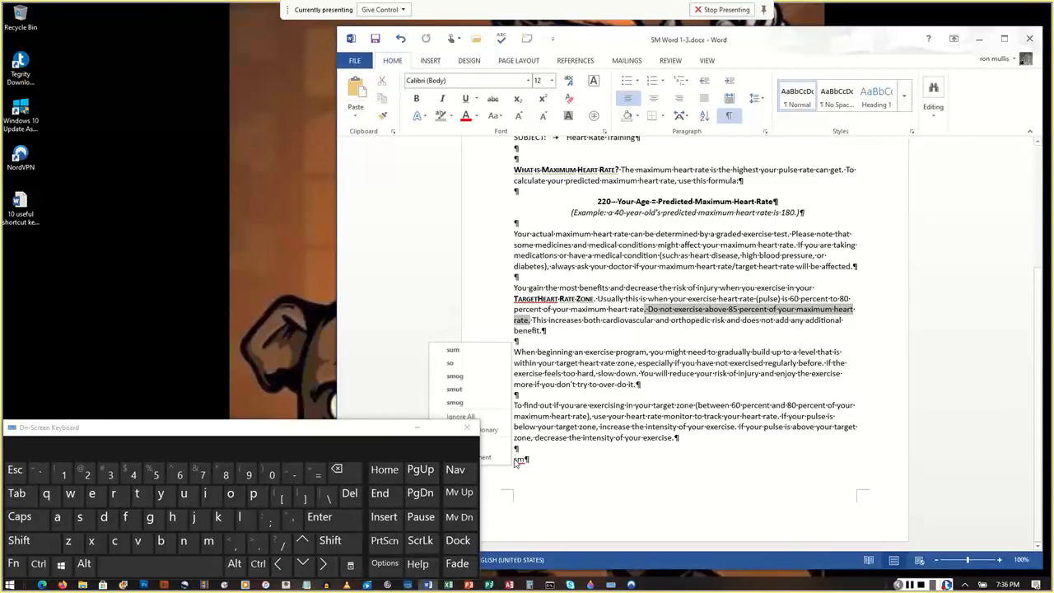
pyautogui.click(417, 427)
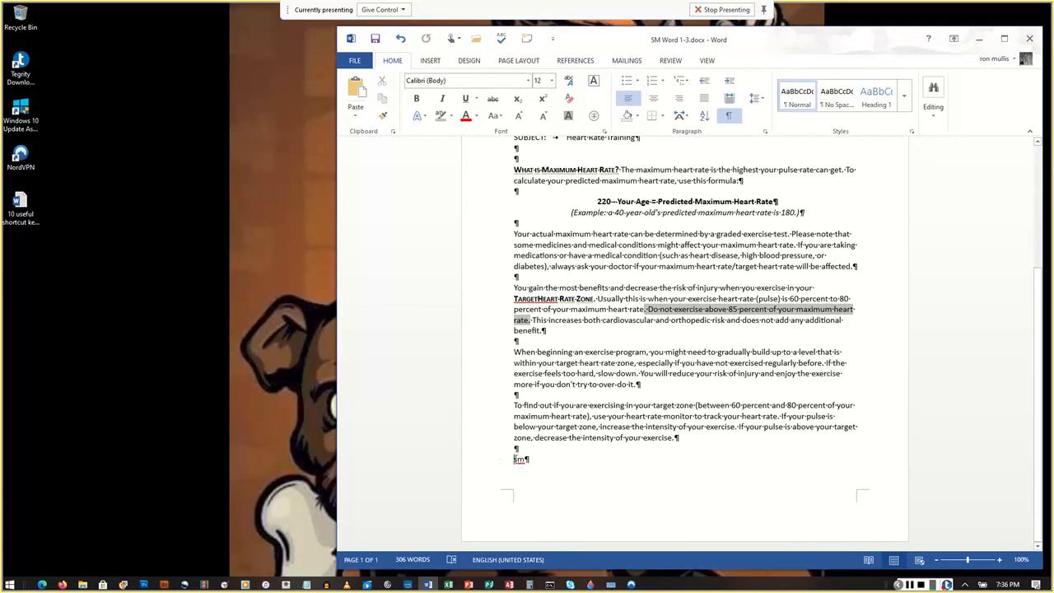
pyautogui.rightClick(516, 460)
pyautogui.click(476, 434)
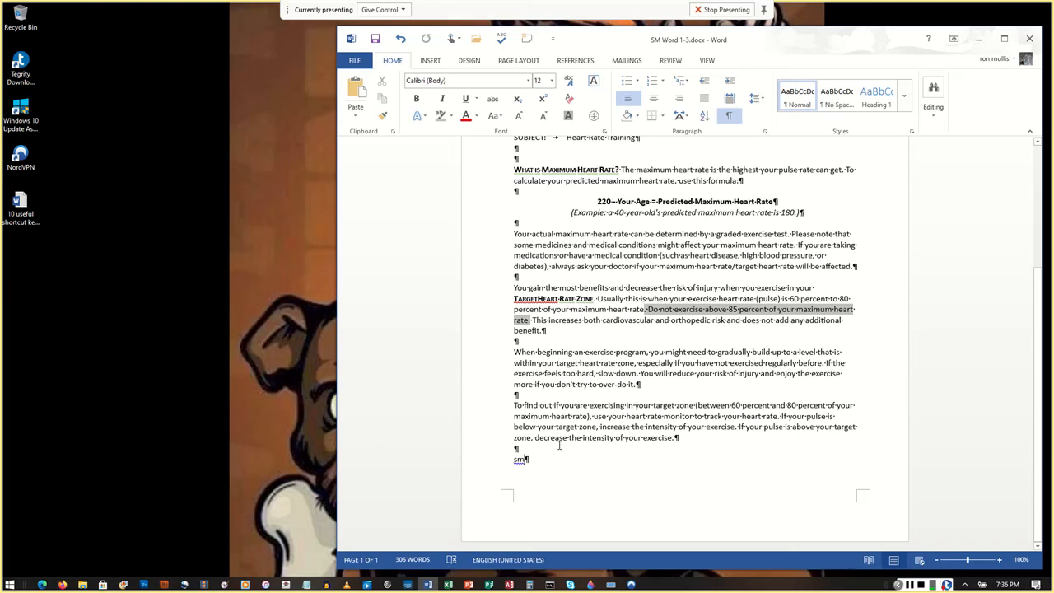
# Save the SM Word 1-3 document and close it.
pyautogui.click(372, 40)
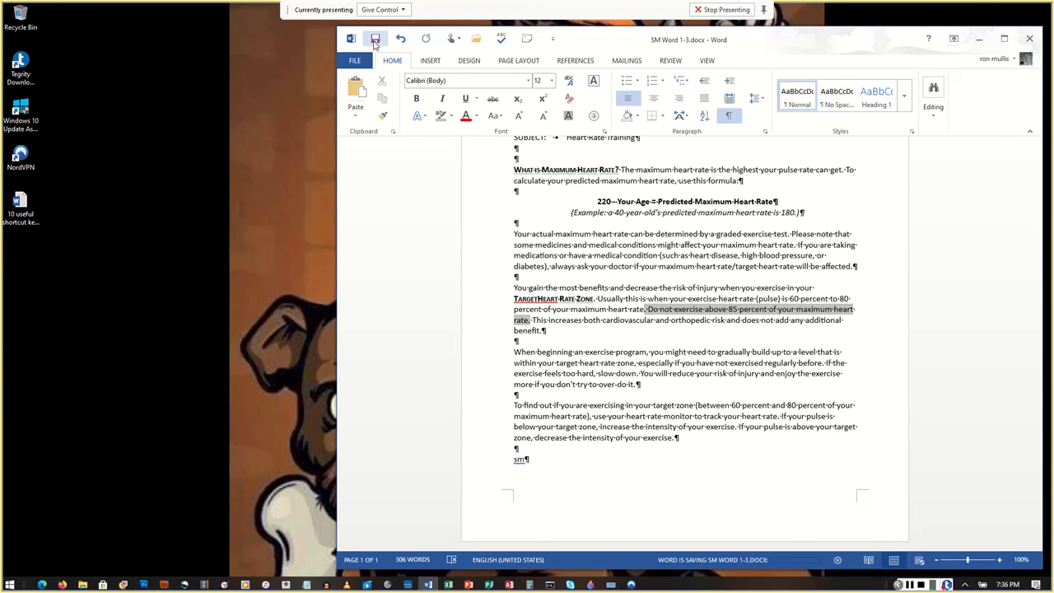
pyautogui.click(1030, 38)
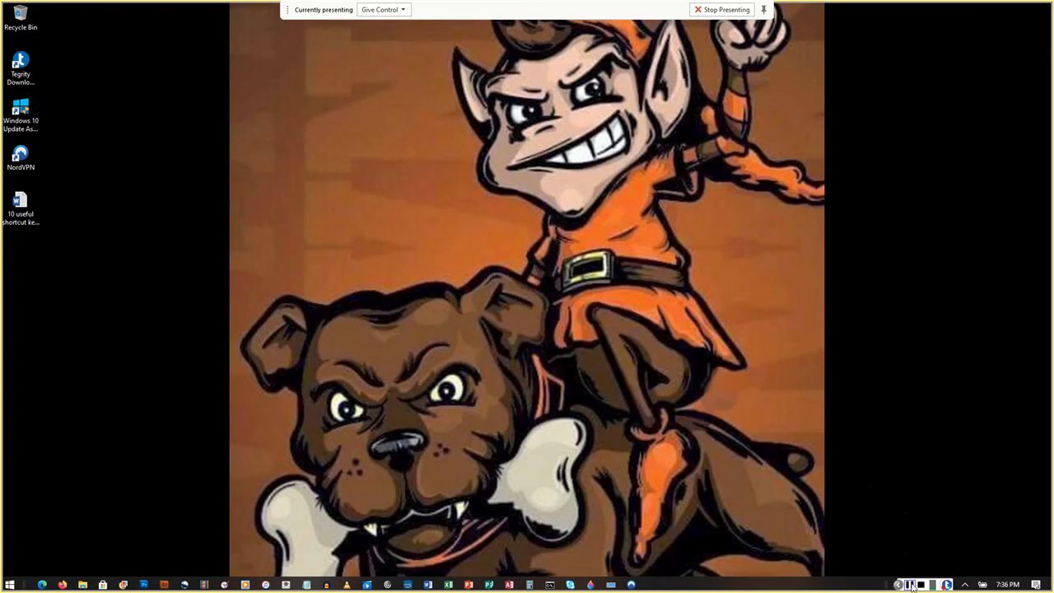